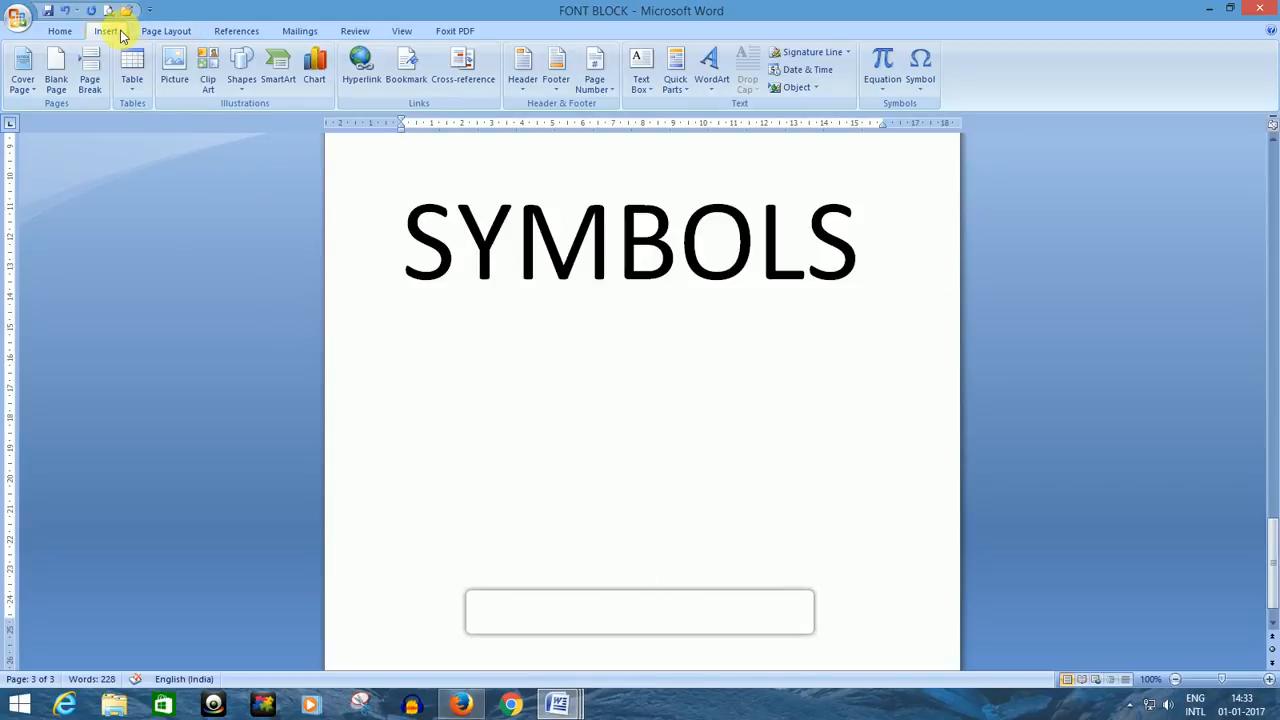
- Insert the music note symbol (Webdings 175) from the recently used symbols below the SYMBOLS heading
click(921, 80)
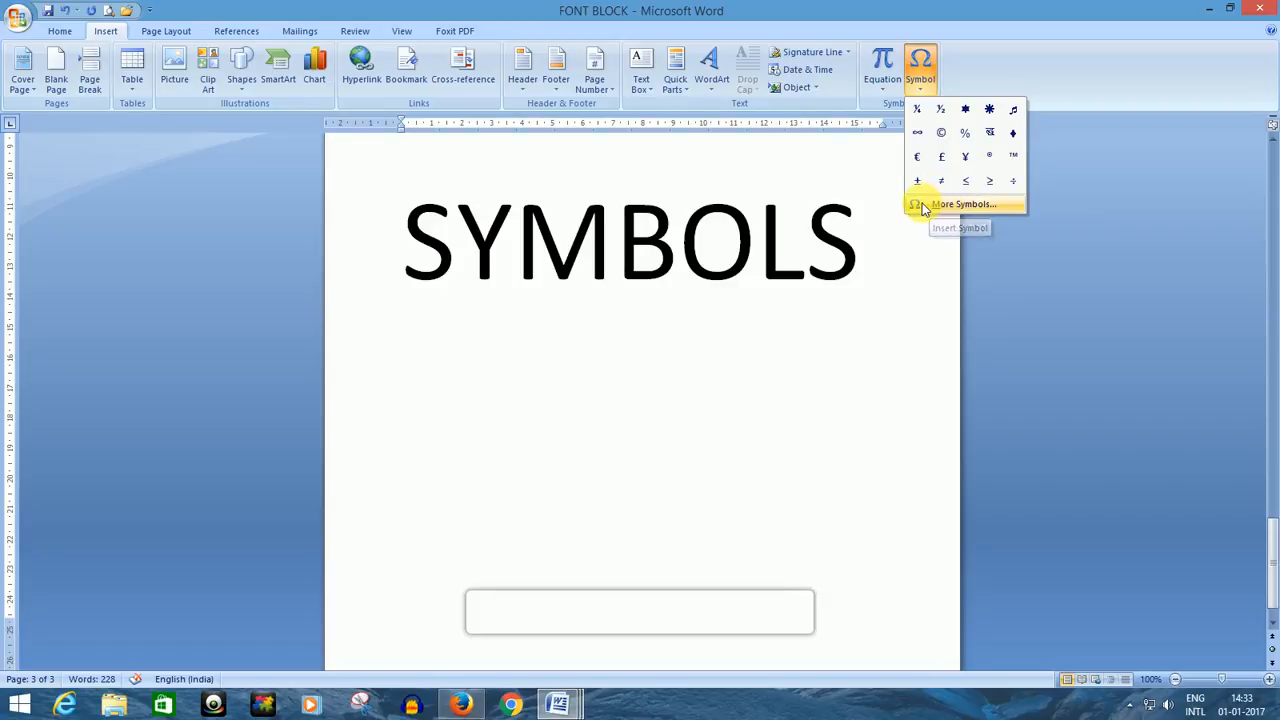
click(974, 204)
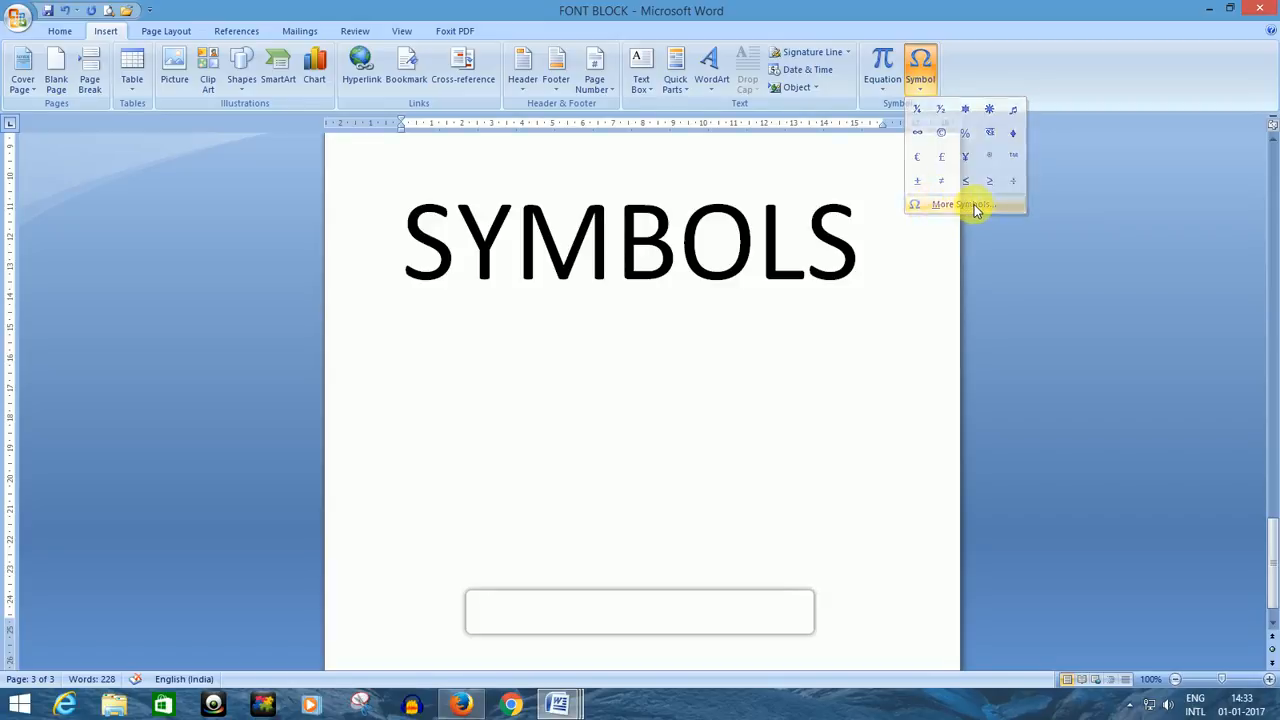
drag(966, 189, 875, 151)
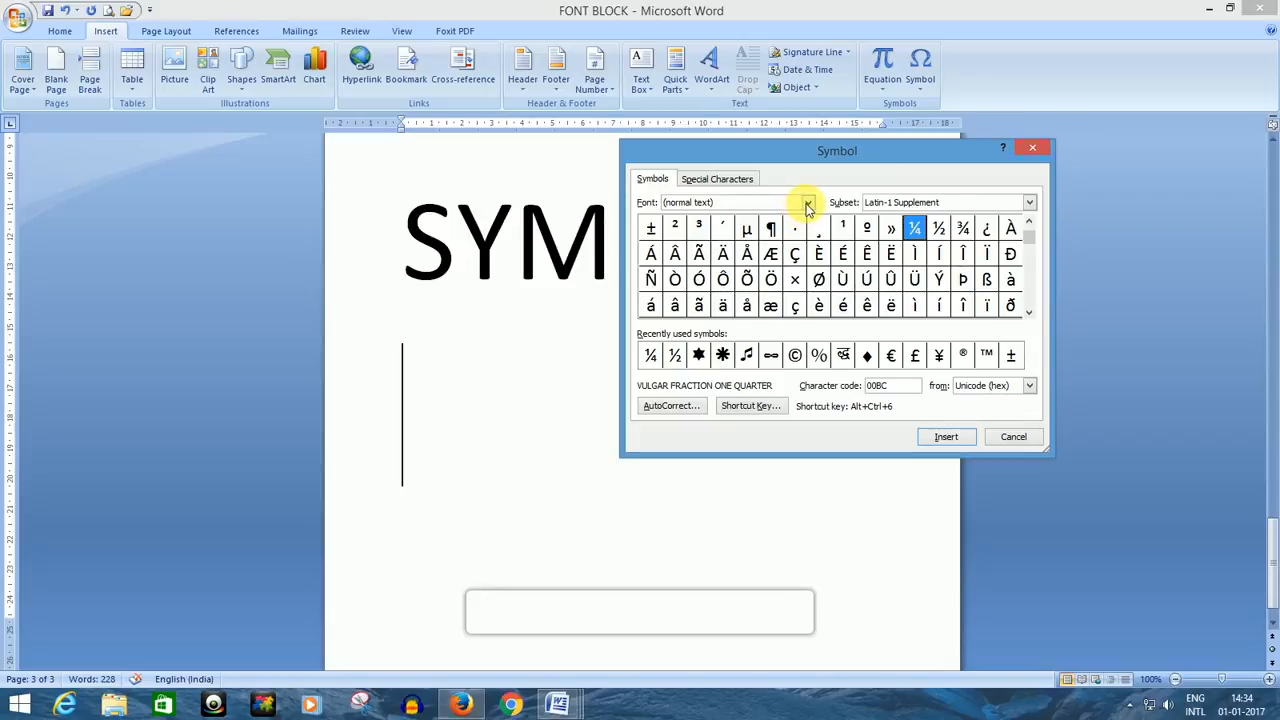
click(807, 204)
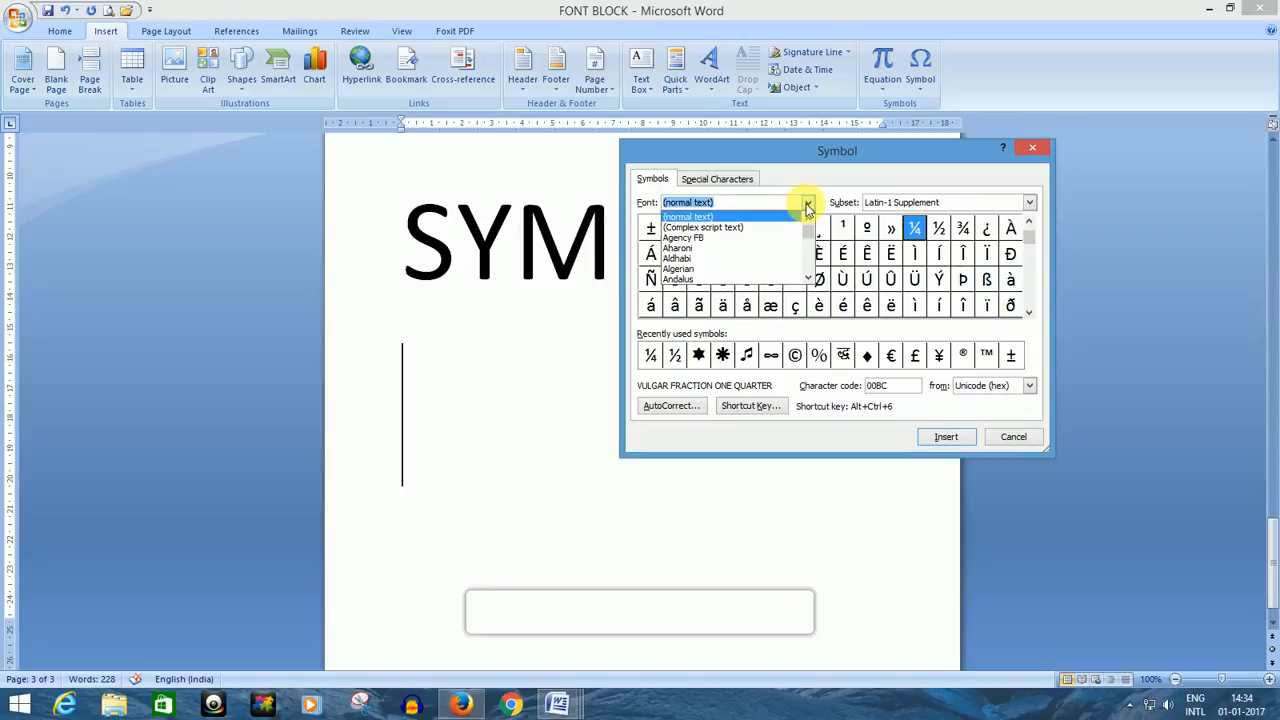
mouse_move(806, 233)
mouse_down()
mouse_move(808, 266)
mouse_move(817, 228)
mouse_up()
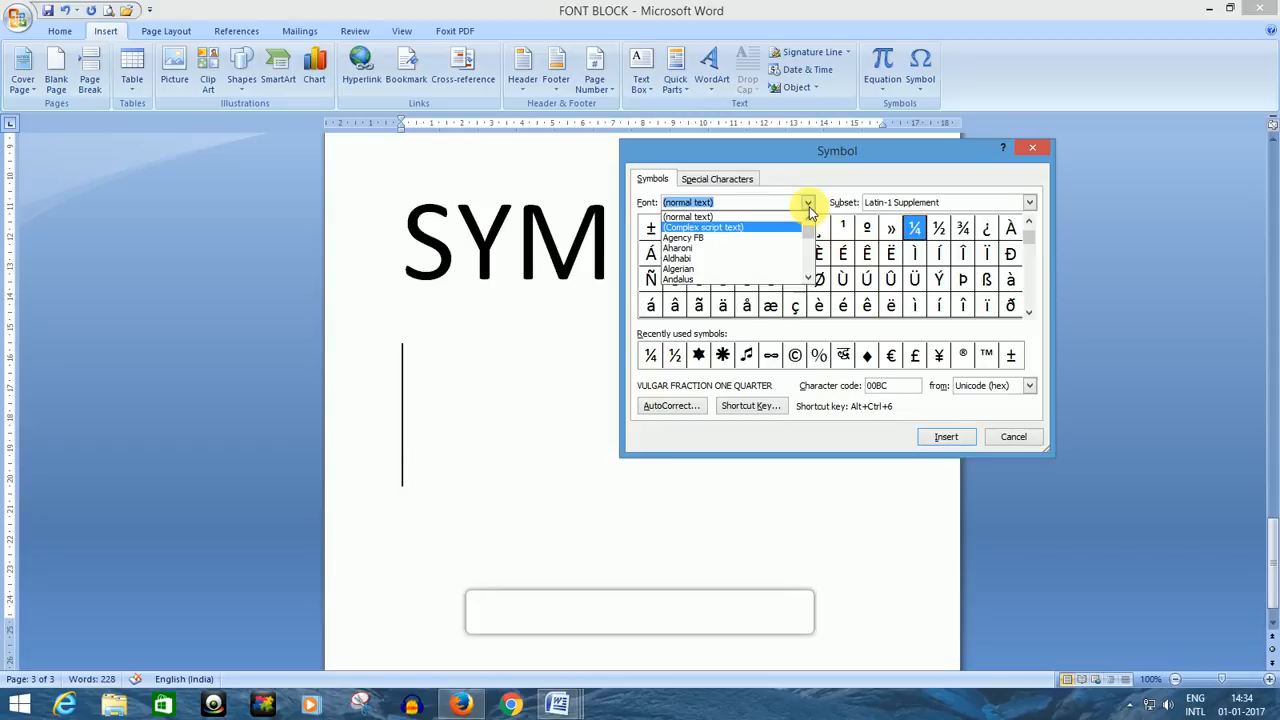
click(747, 355)
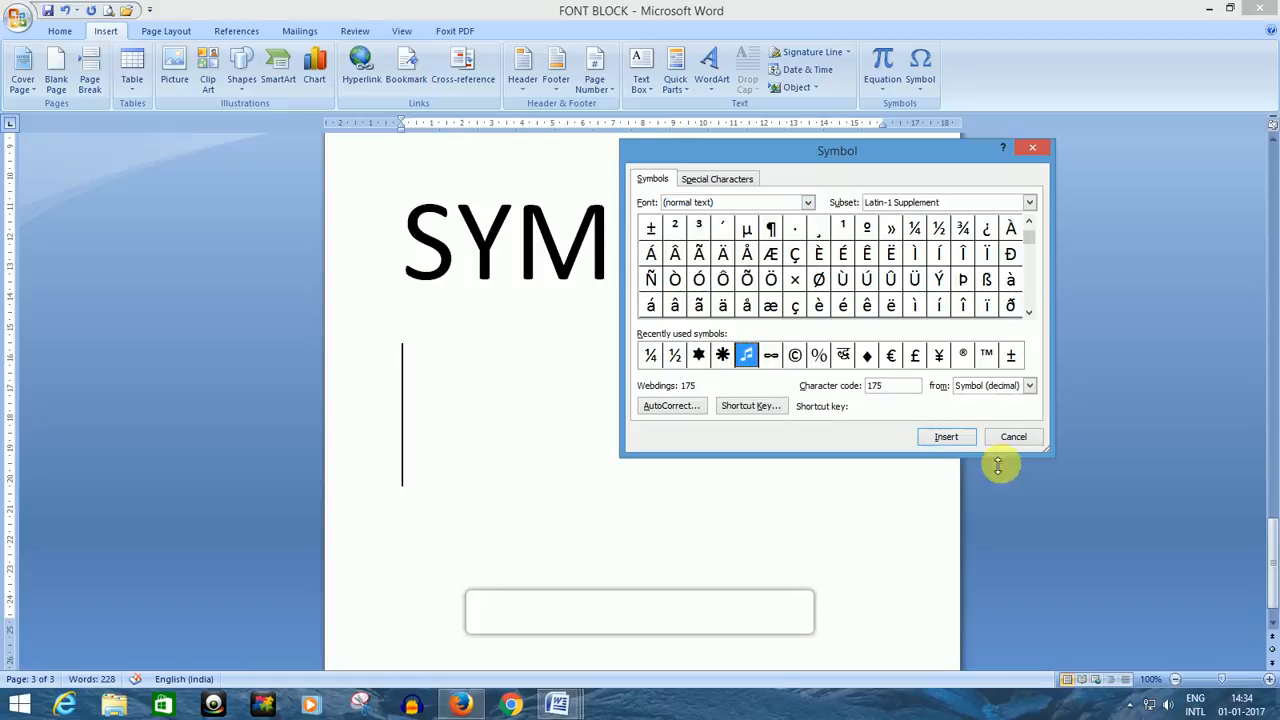
click(946, 436)
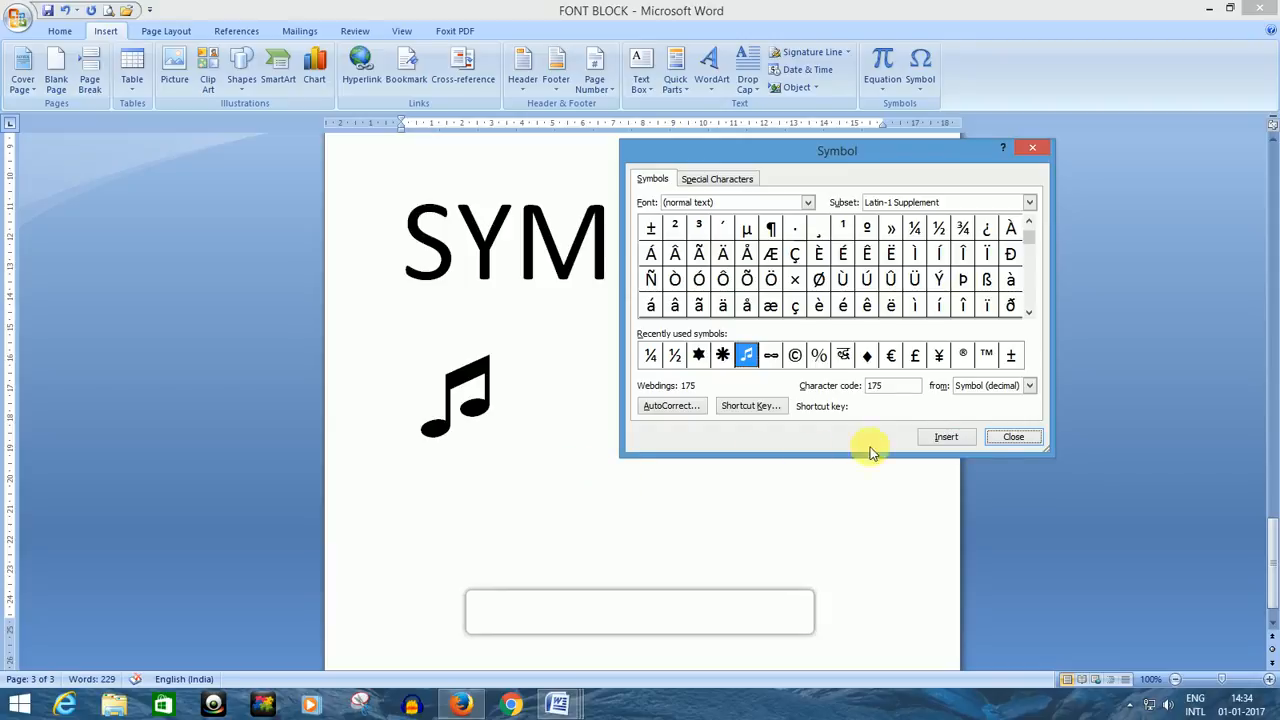
click(1014, 437)
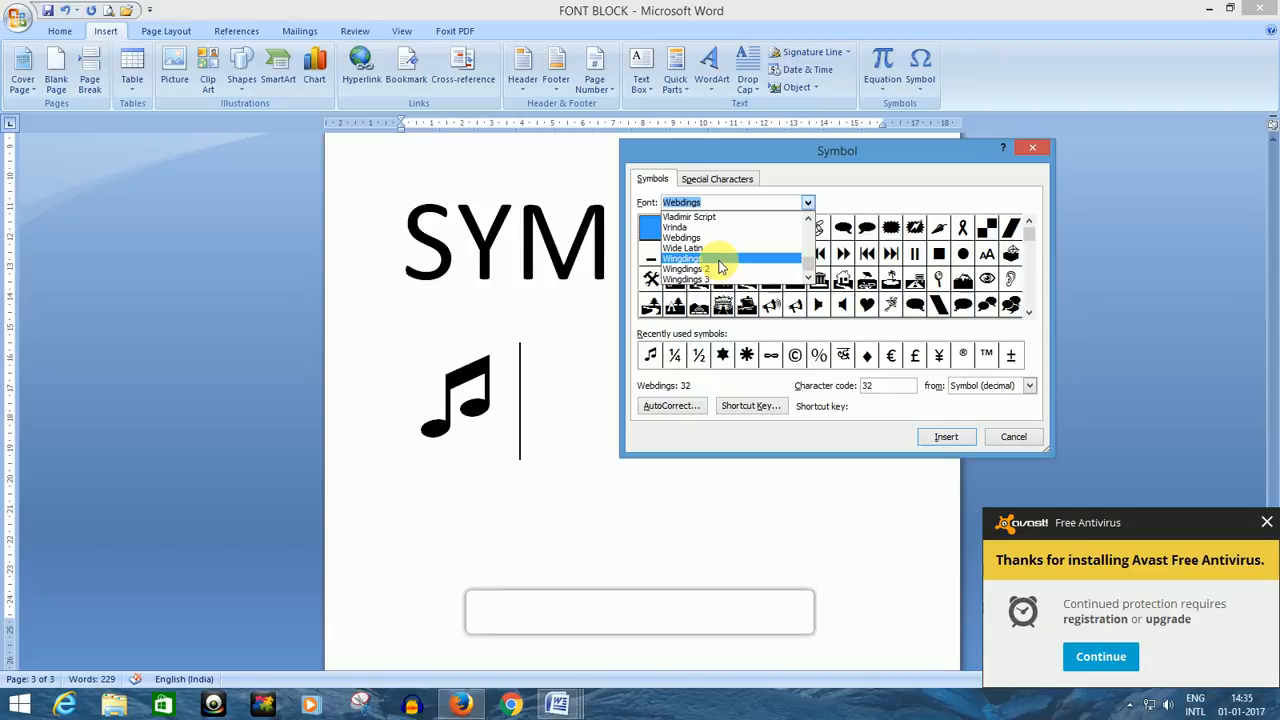
- Insert the telephone symbol (character code 40) from the Wingdings font after the music note
click(720, 260)
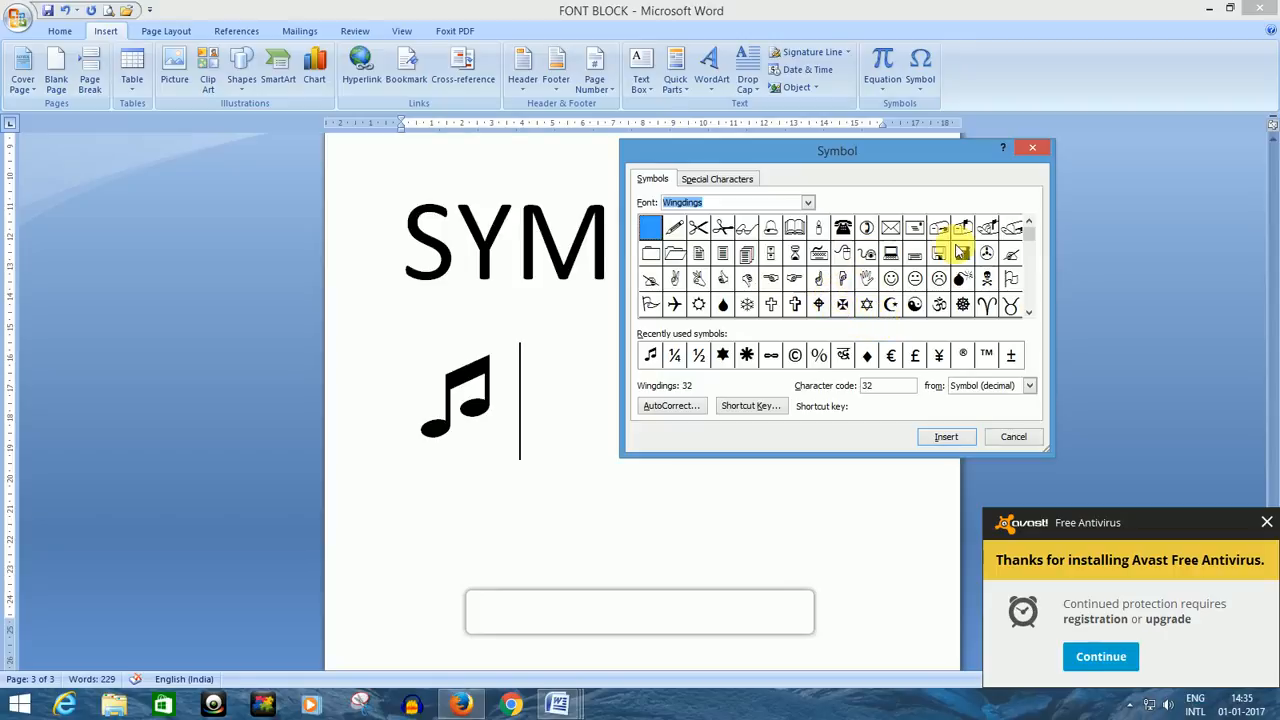
click(843, 228)
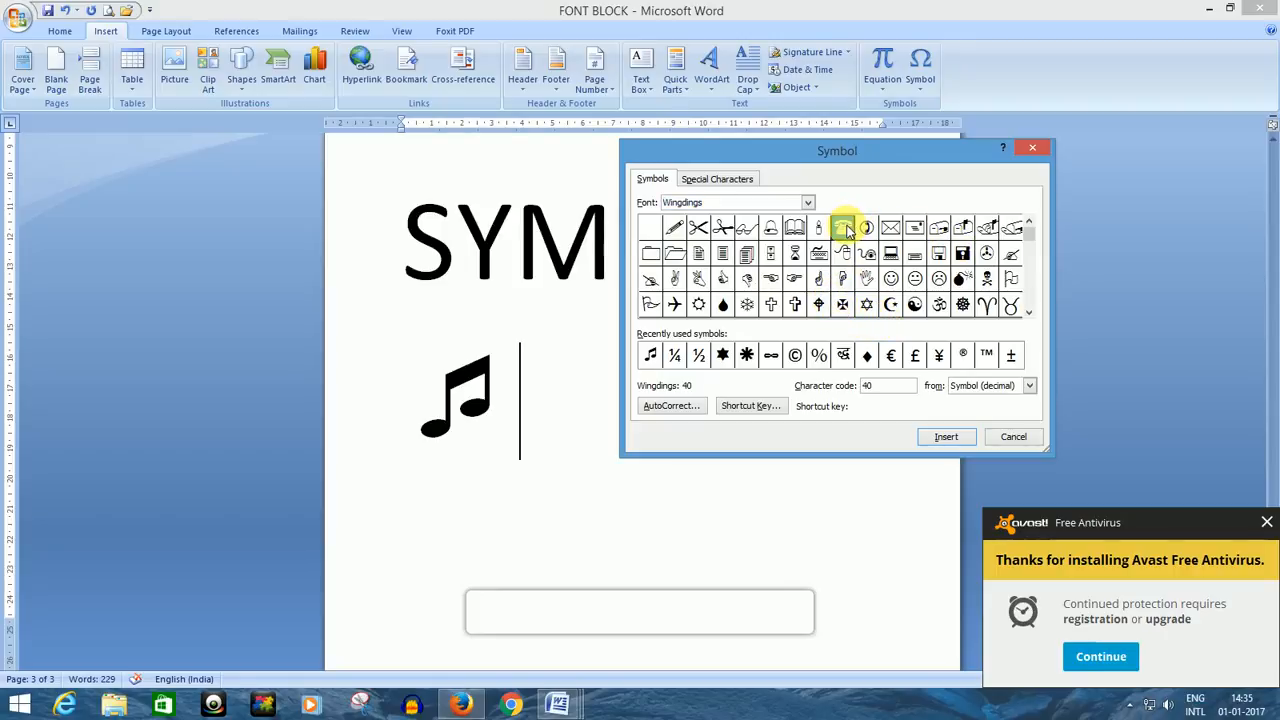
click(940, 439)
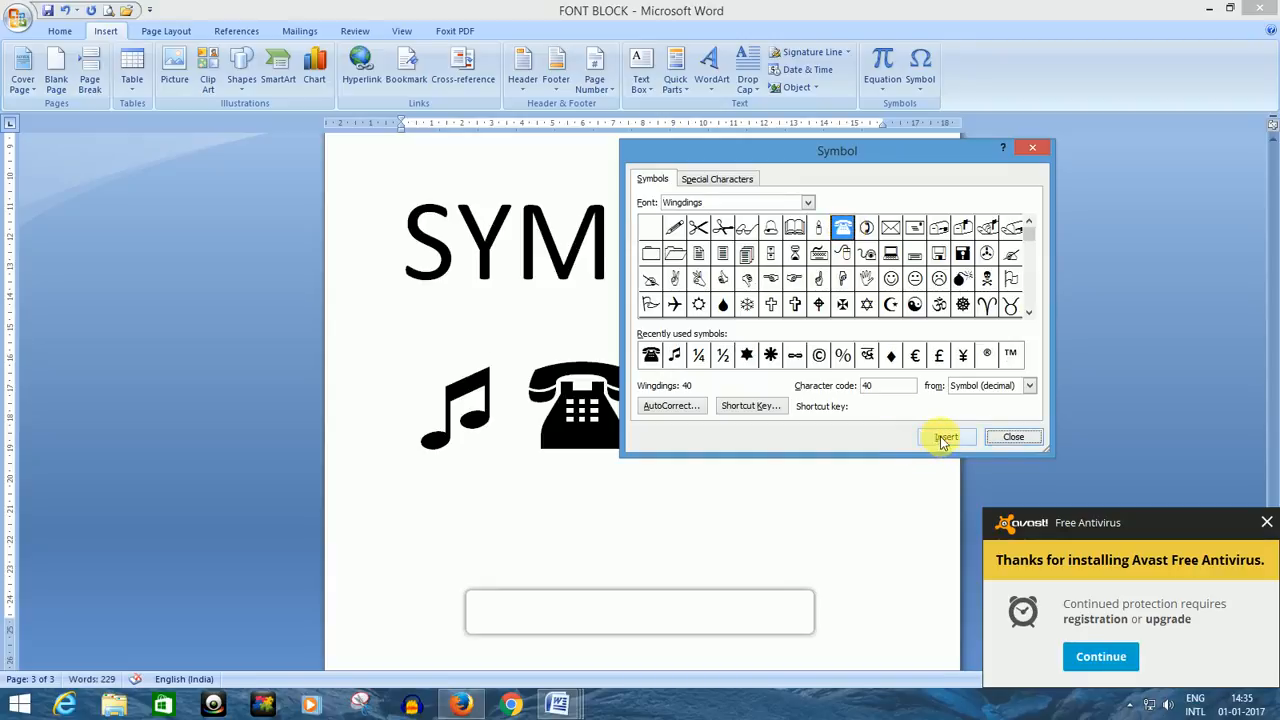
click(1012, 438)
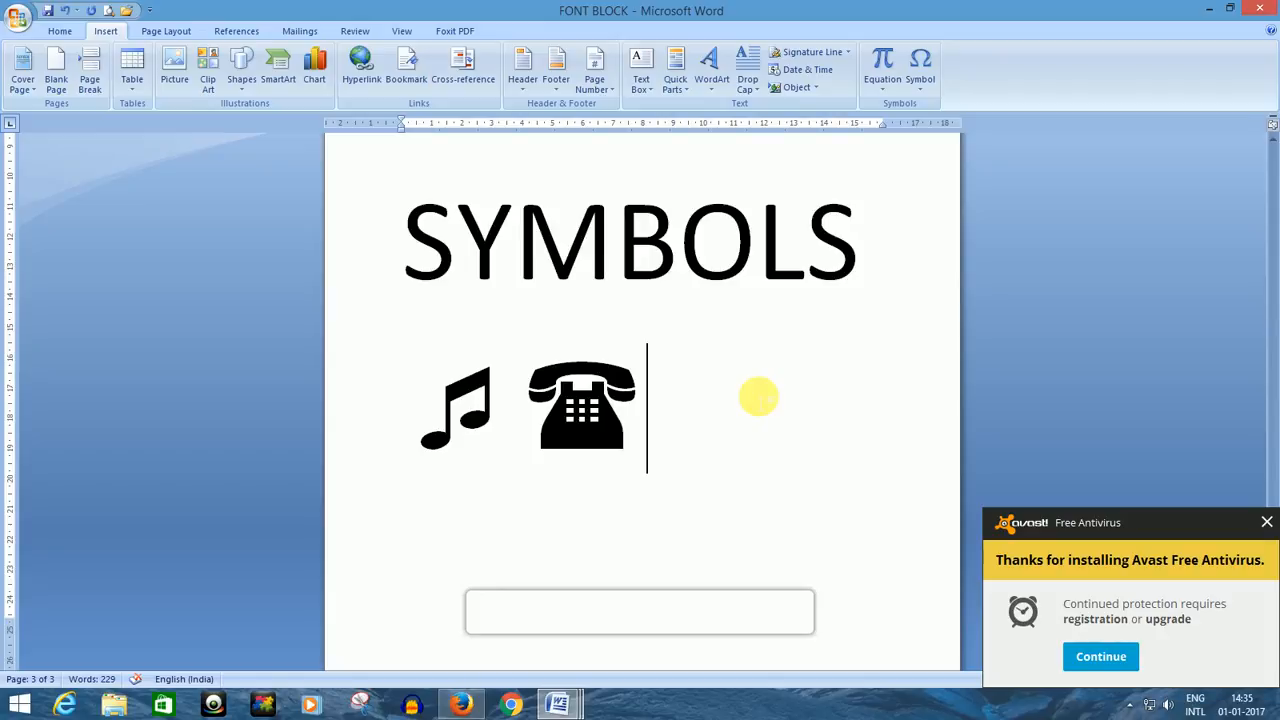
- Enter the phone number after the telephone symbol, followed by a left-pointing hand symbol
text(099)
key(Return)
text(99999 ☜)
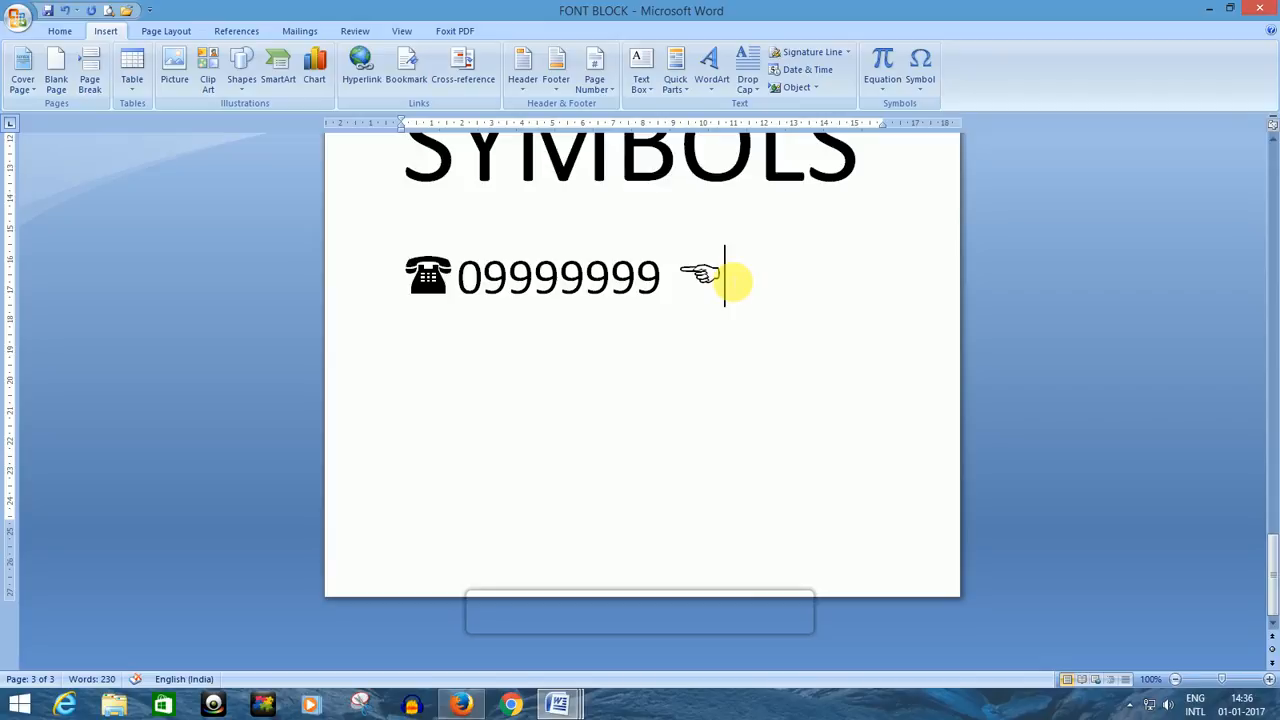
- Enlarge the pointing hand symbol's font size to 90 and reduce it by two size increments
drag(722, 278, 697, 271)
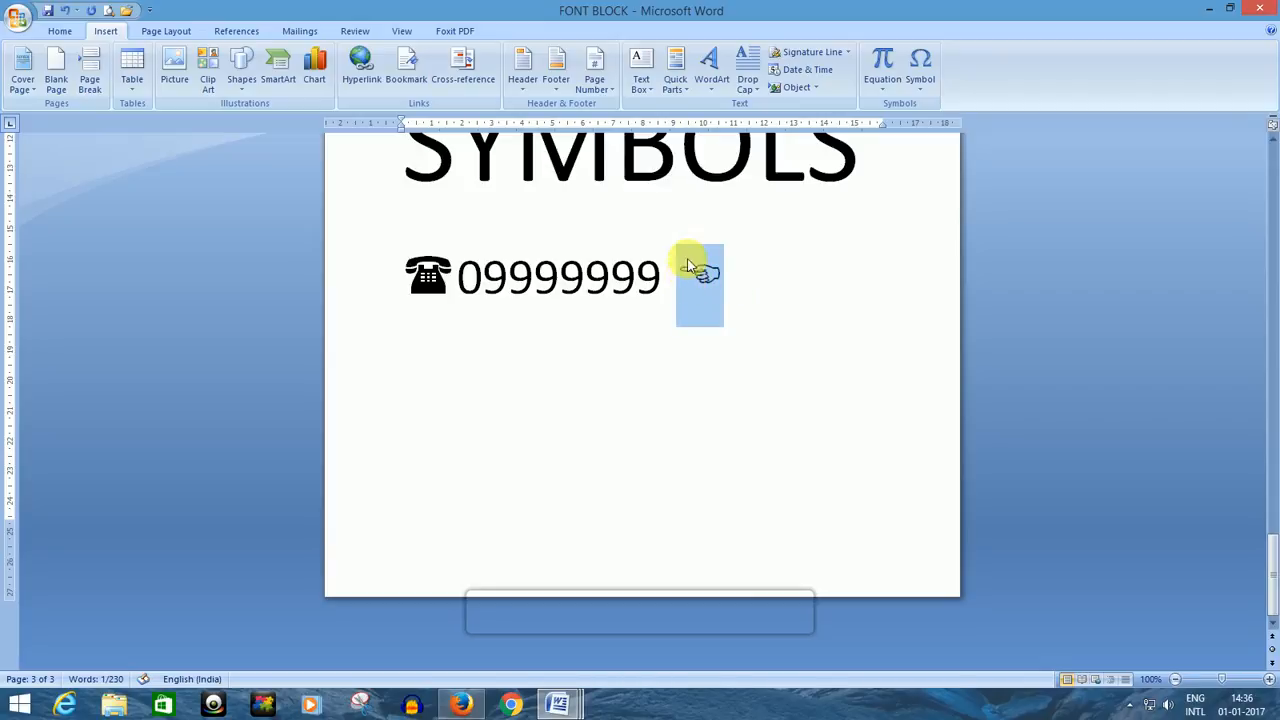
click(60, 31)
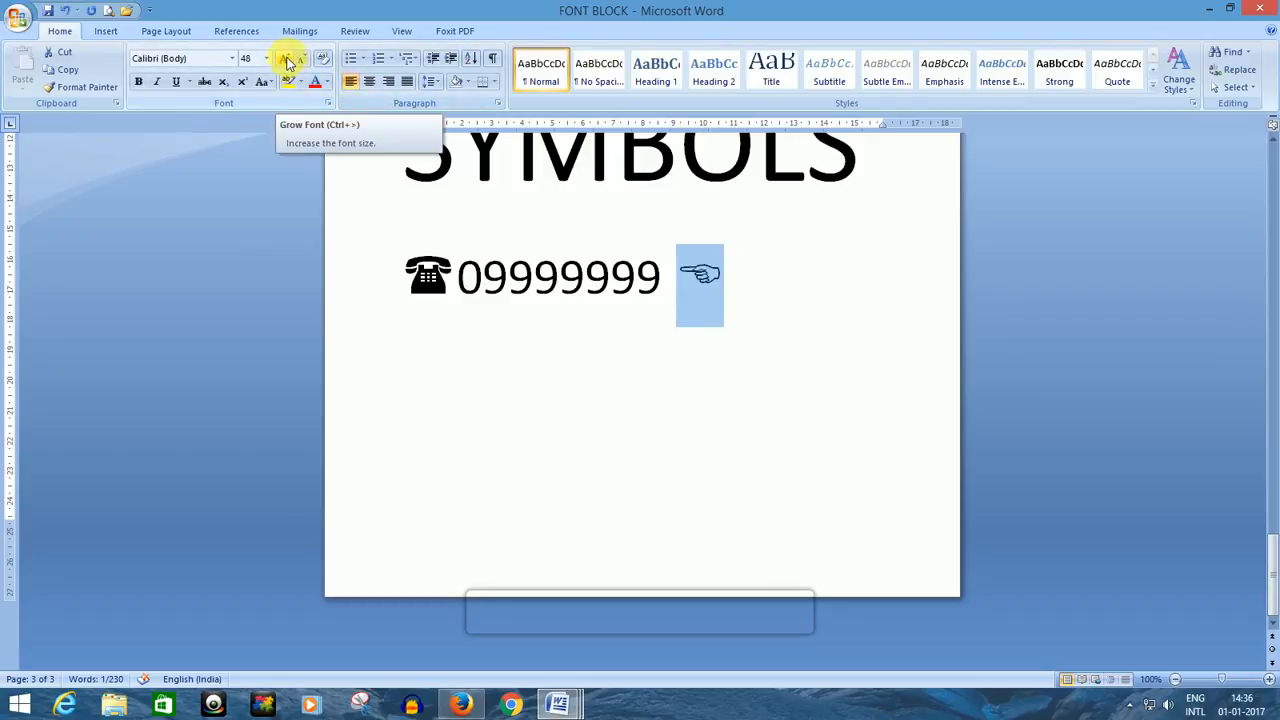
click(284, 62)
click(284, 62)
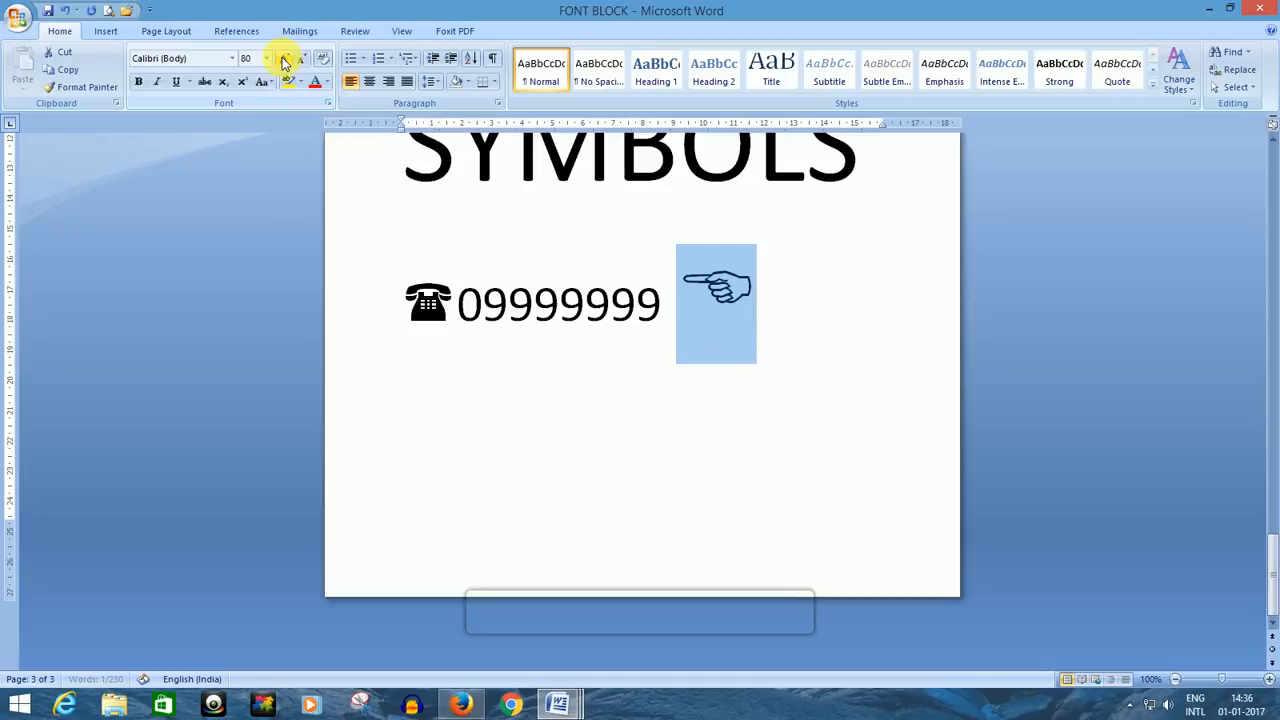
click(284, 62)
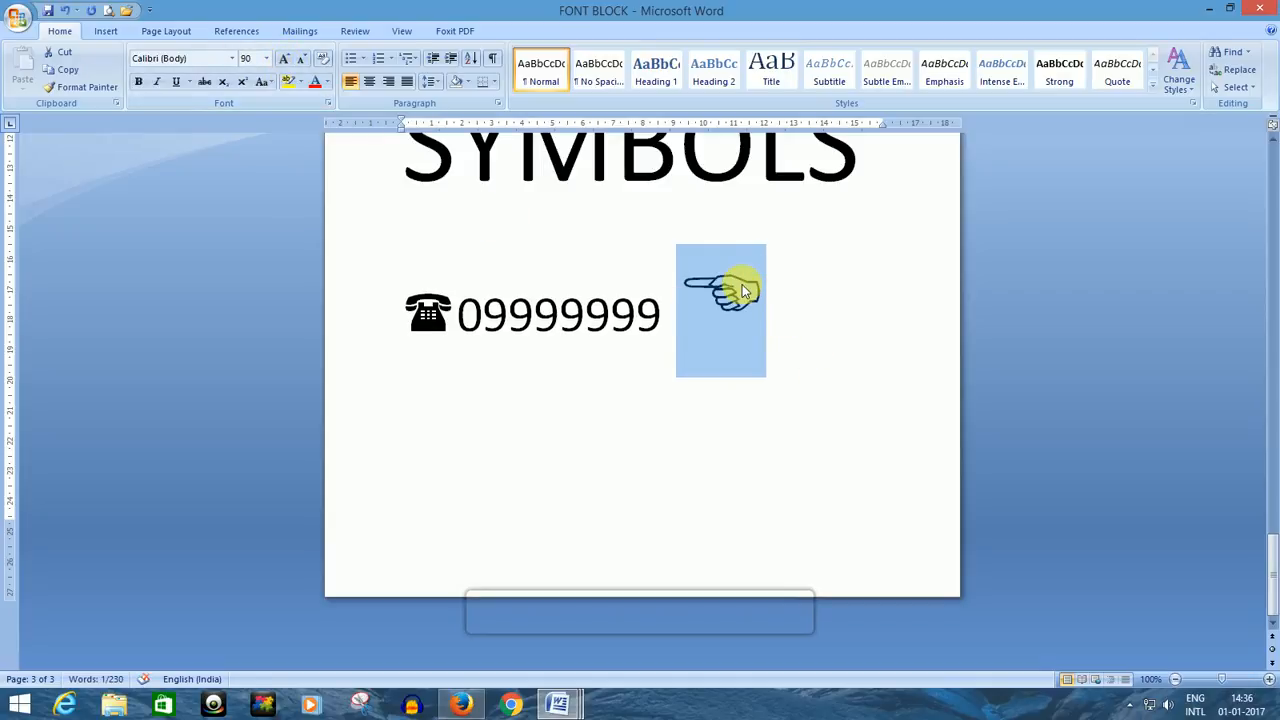
click(299, 61)
click(299, 61)
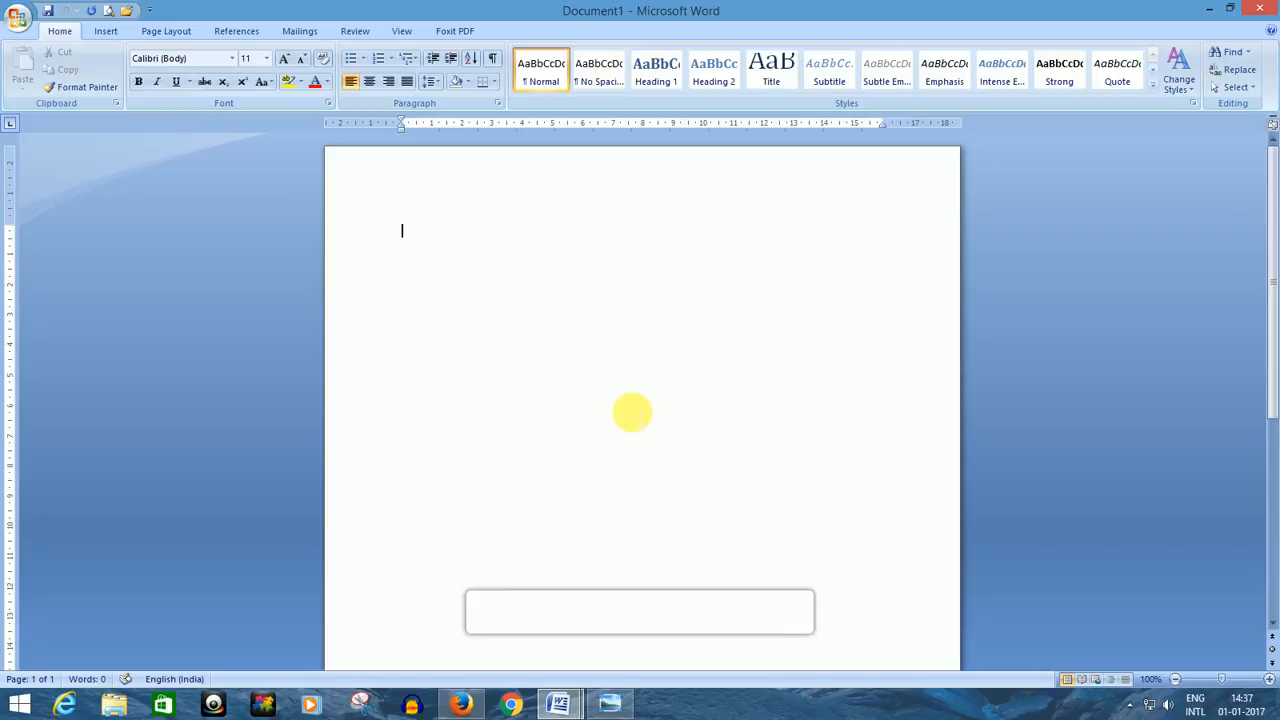
- Insert a table of 10 columns and 8 rows at the start of the blank document
click(104, 31)
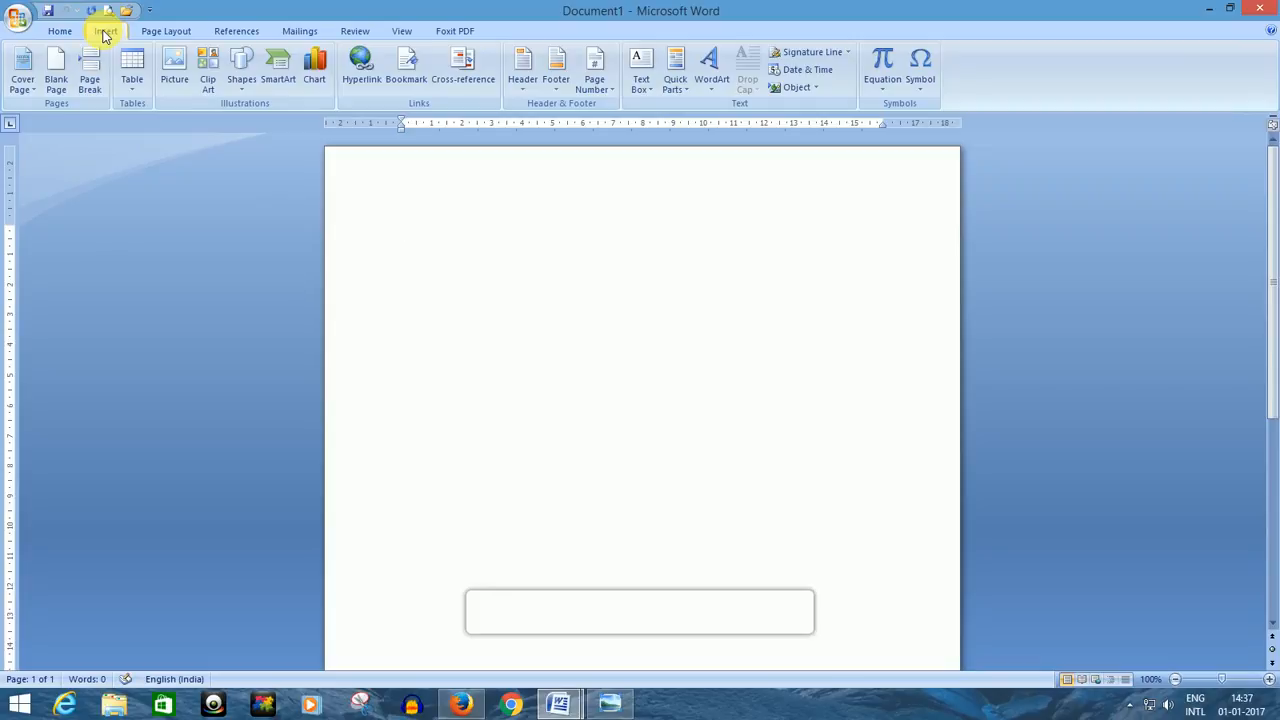
click(137, 86)
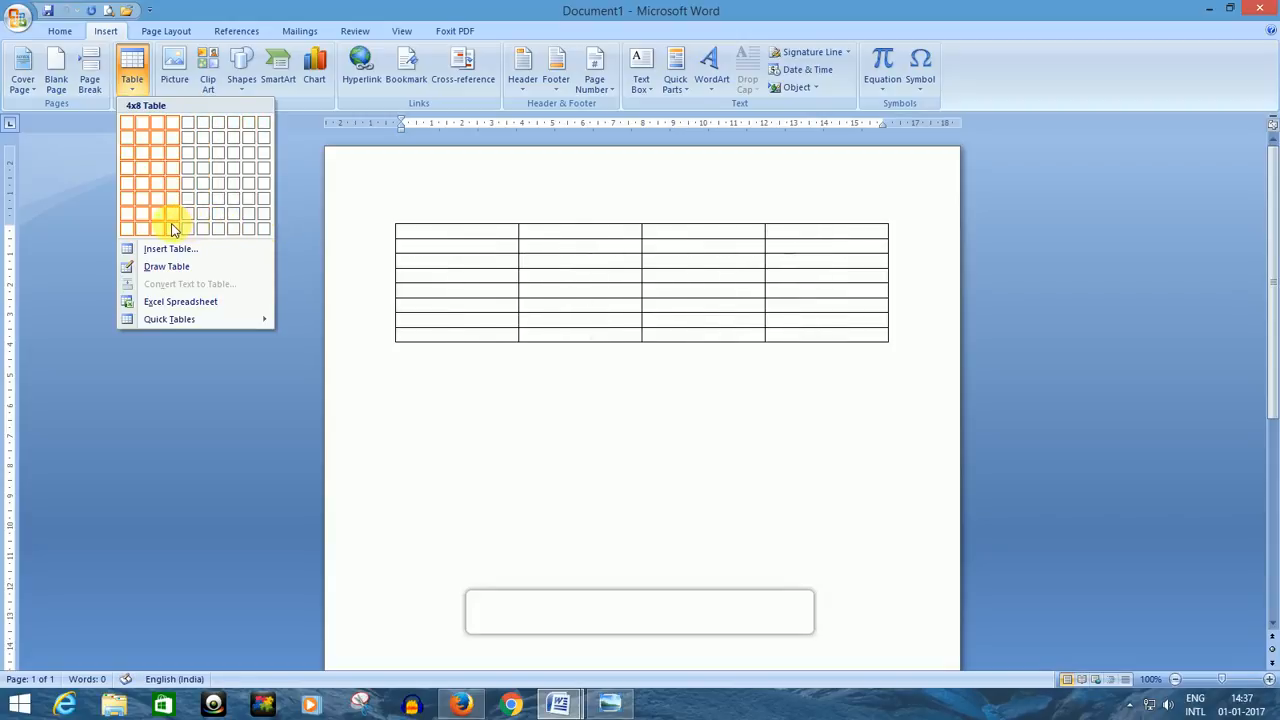
click(270, 228)
- Add three blank lines below the table and draw a single-cell table about 16 cm wide there with Draw Table
click(914, 355)
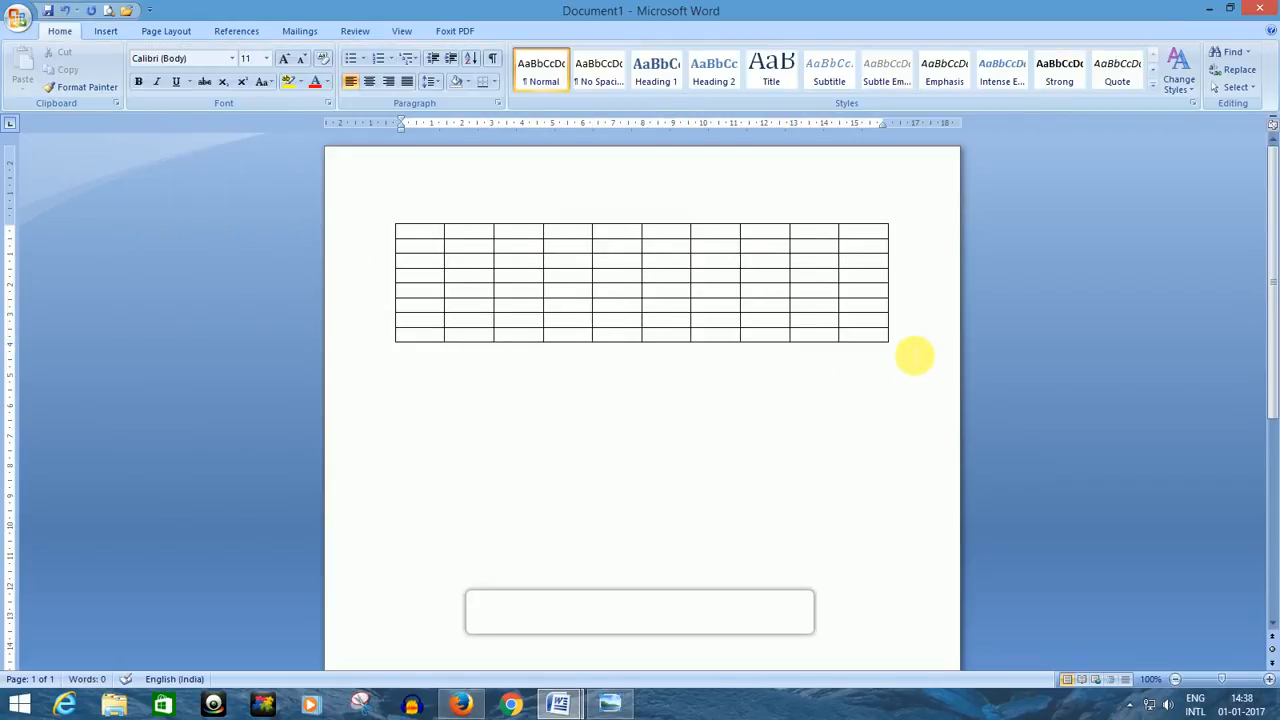
key(Return)
key(Return)
key(Return)
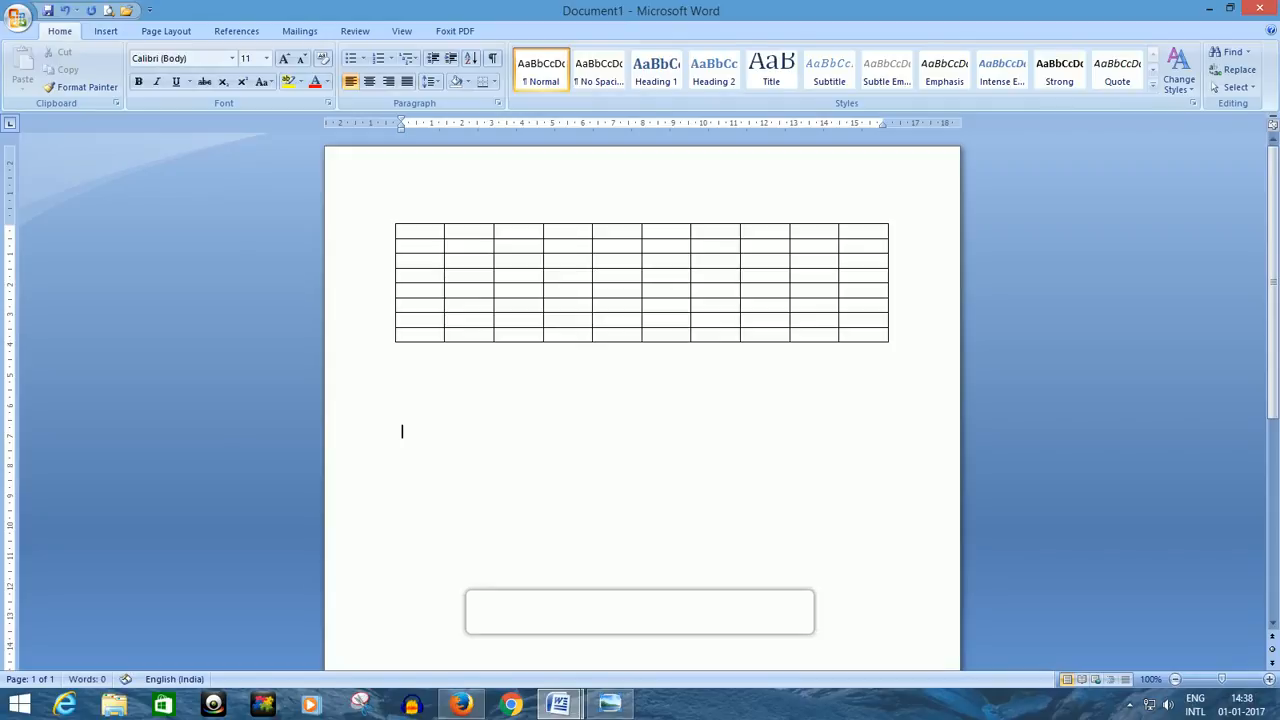
click(105, 31)
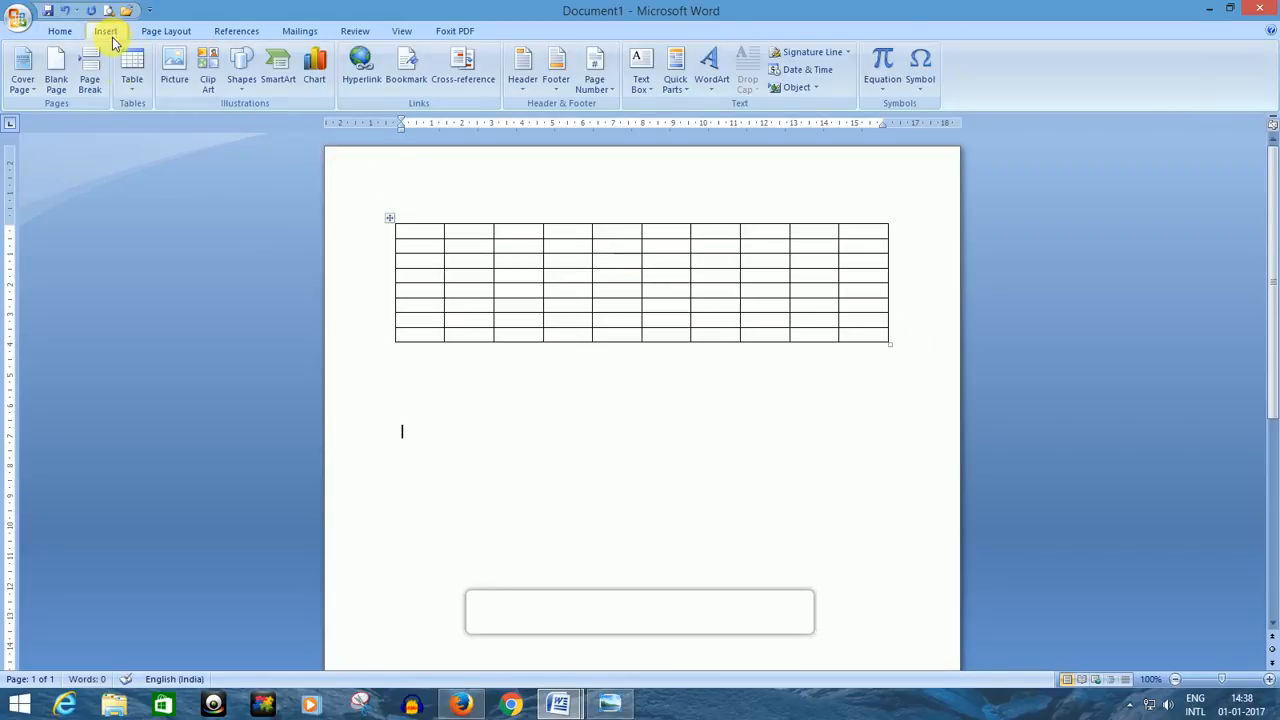
click(133, 90)
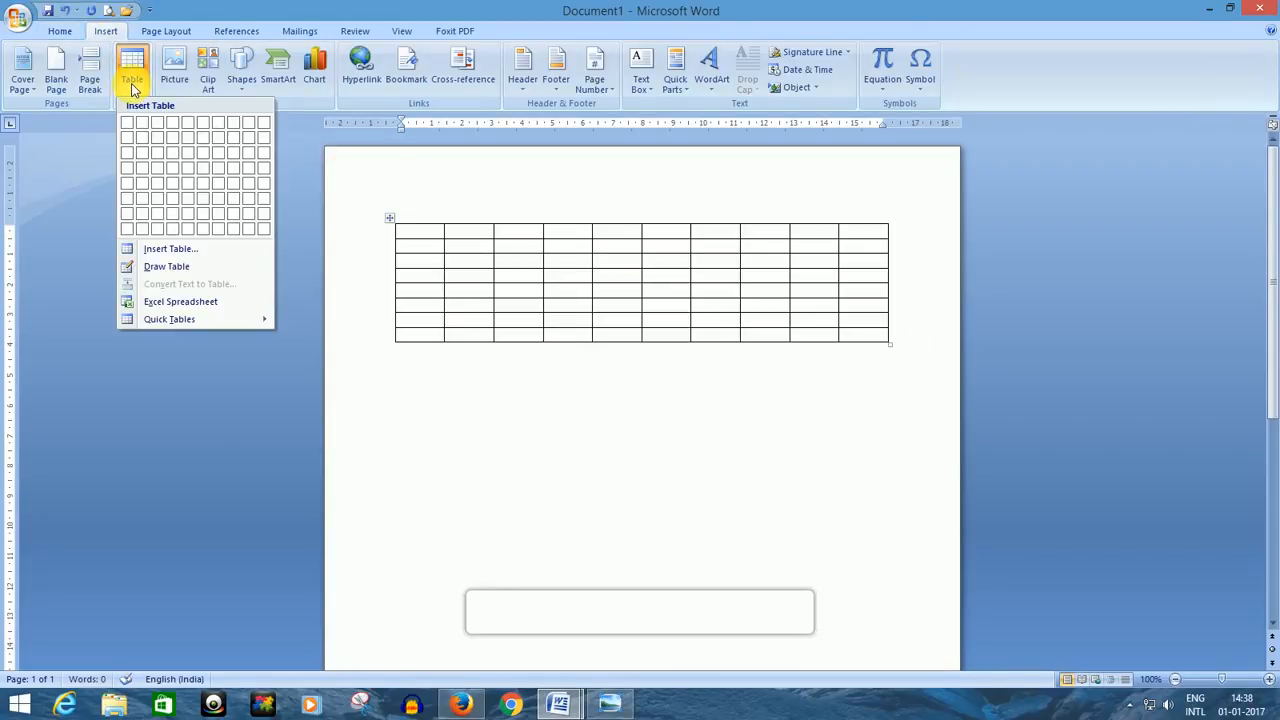
click(180, 268)
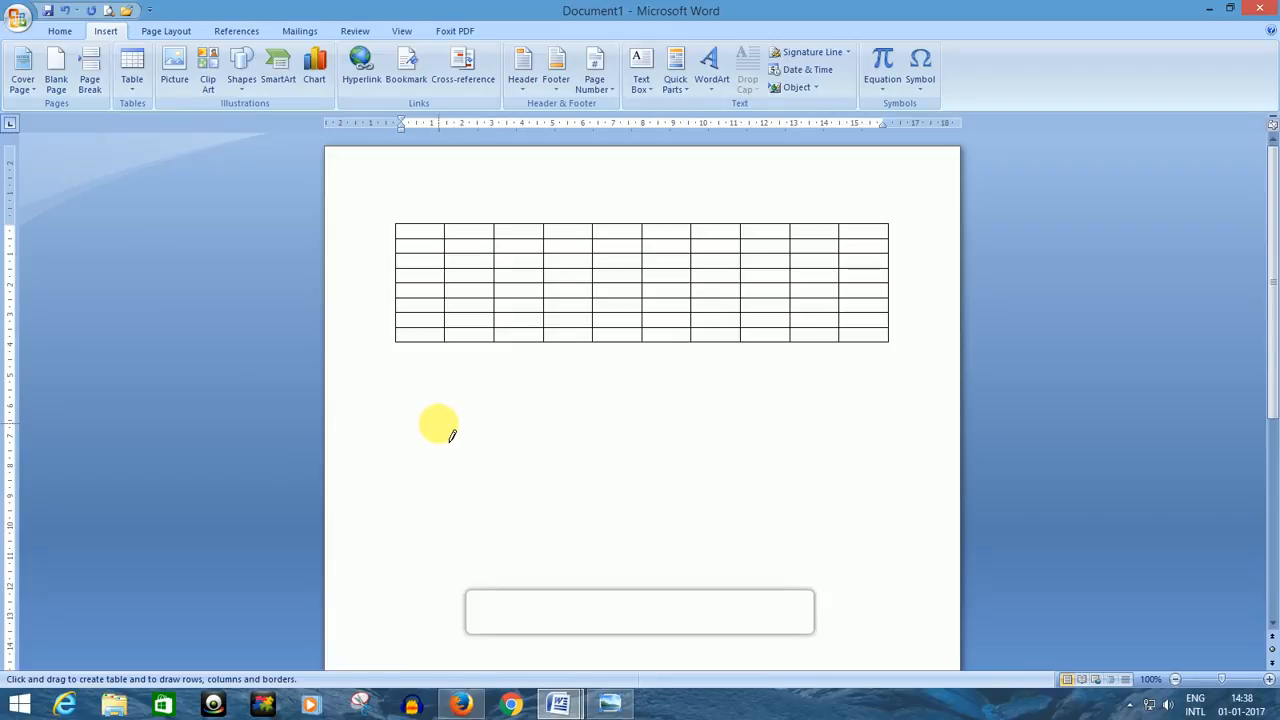
mouse_move(424, 437)
mouse_down()
mouse_move(894, 429)
mouse_move(909, 452)
mouse_up()
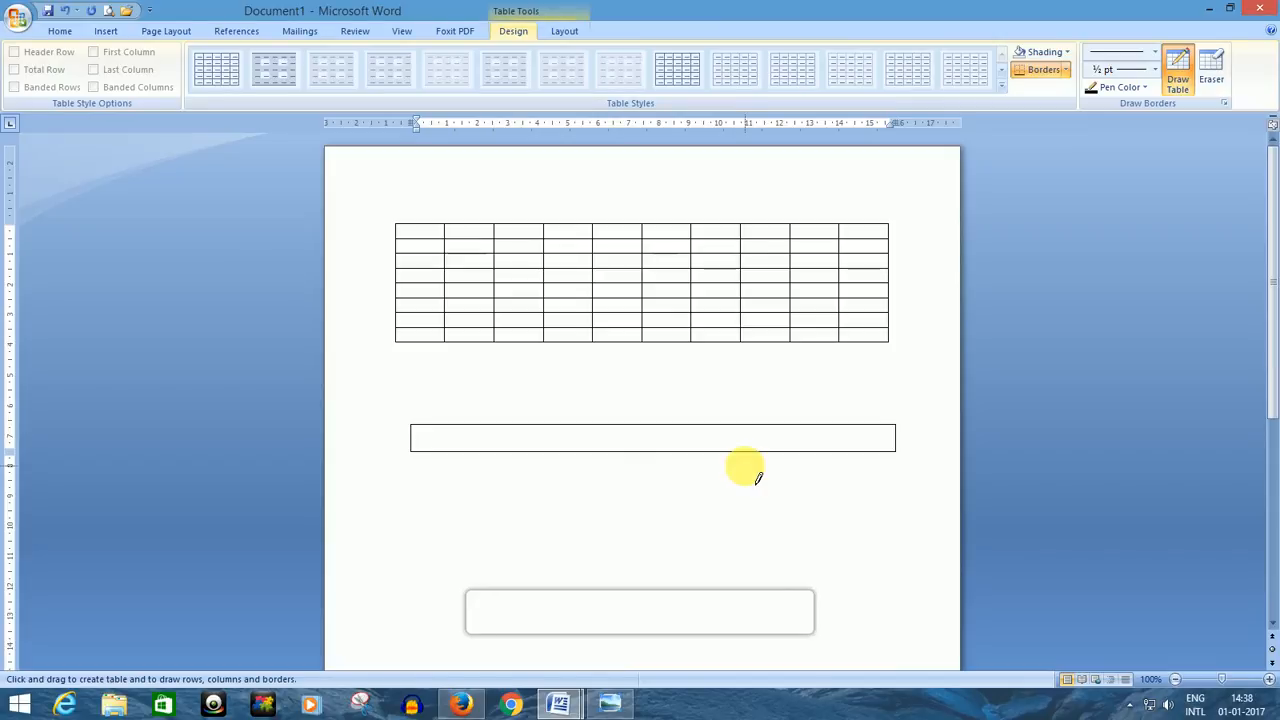
- Draw three vertical borders in the single-cell table to divide it into four columns
scroll(506, 363, down, 2)
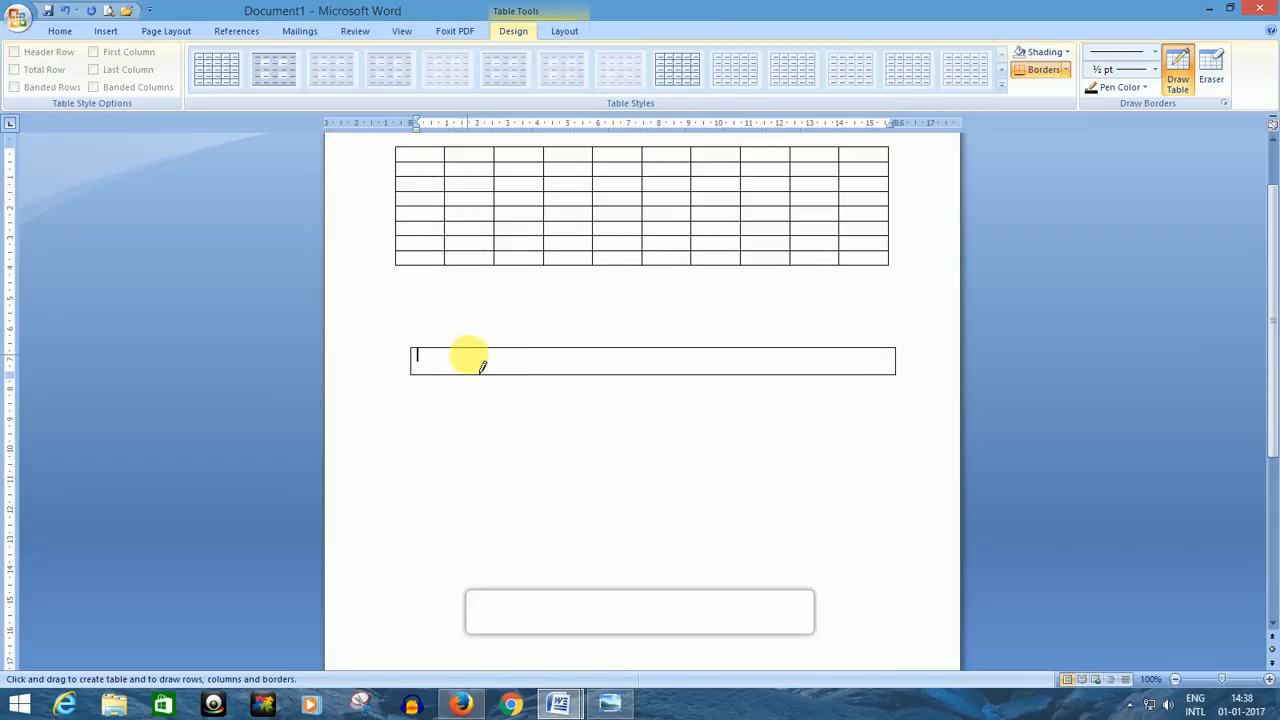
drag(490, 350, 506, 384)
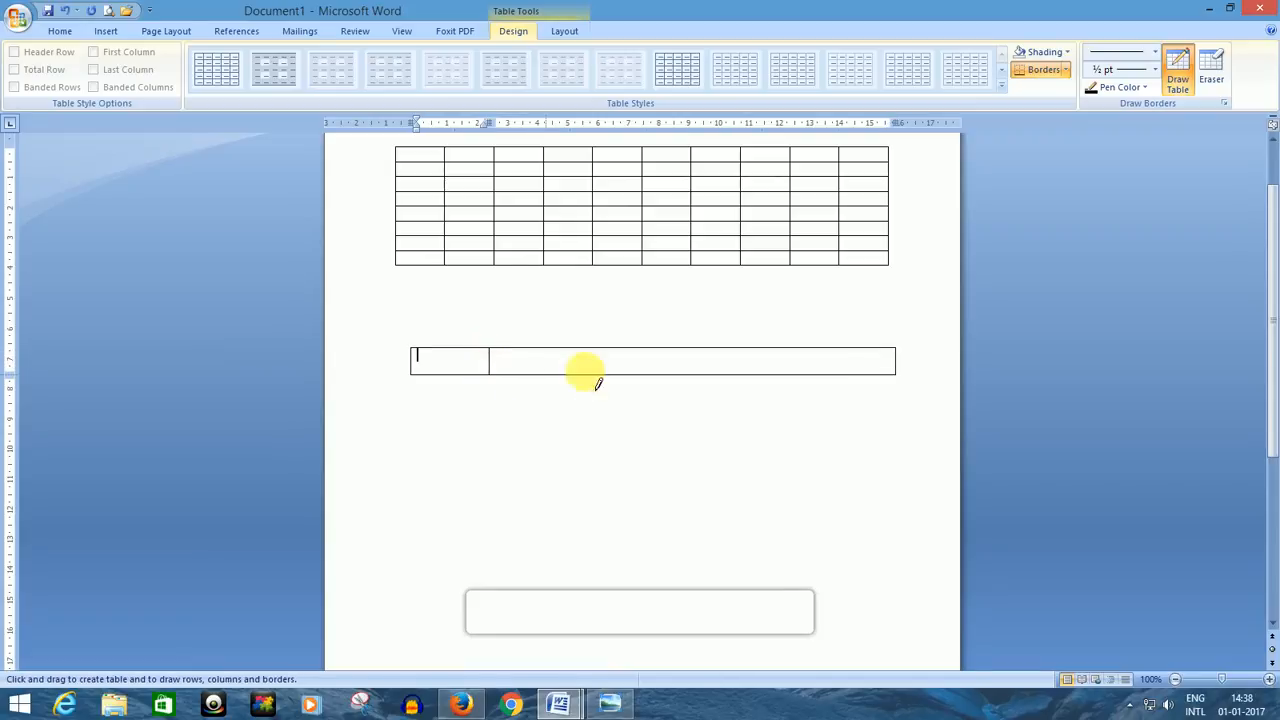
mouse_move(640, 362)
mouse_down()
mouse_move(640, 387)
mouse_move(626, 374)
mouse_up()
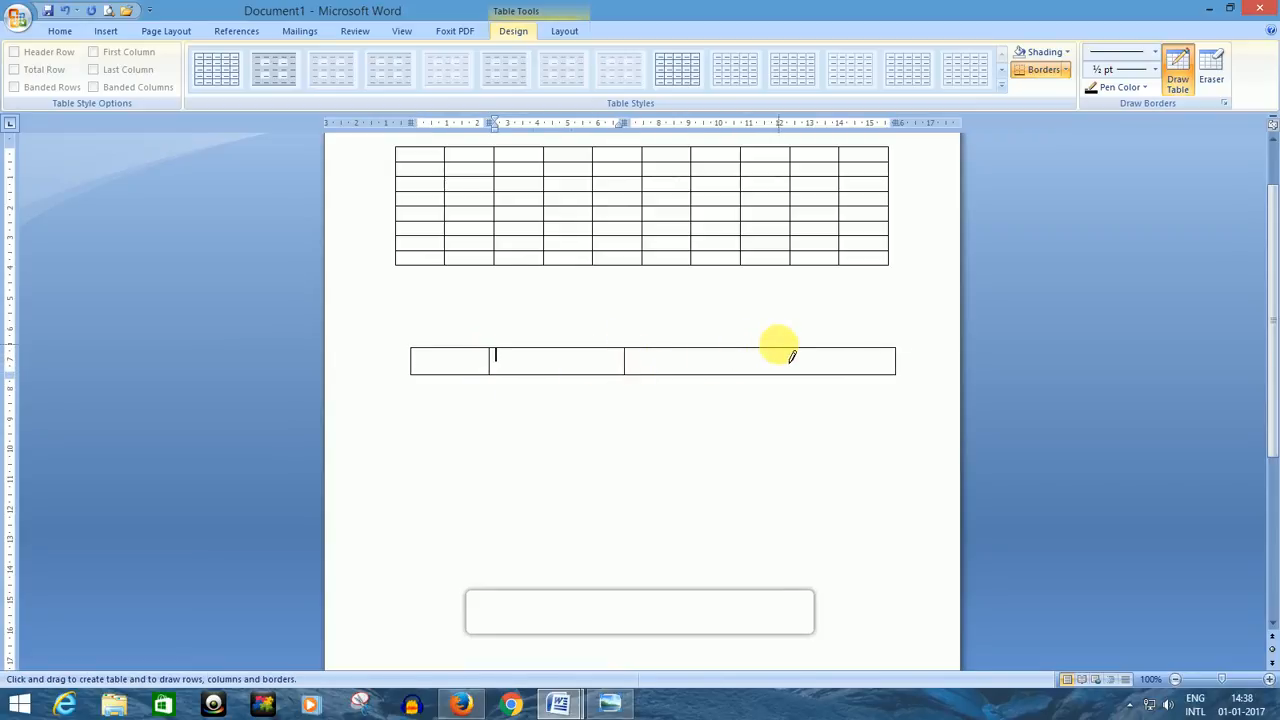
drag(777, 347, 774, 366)
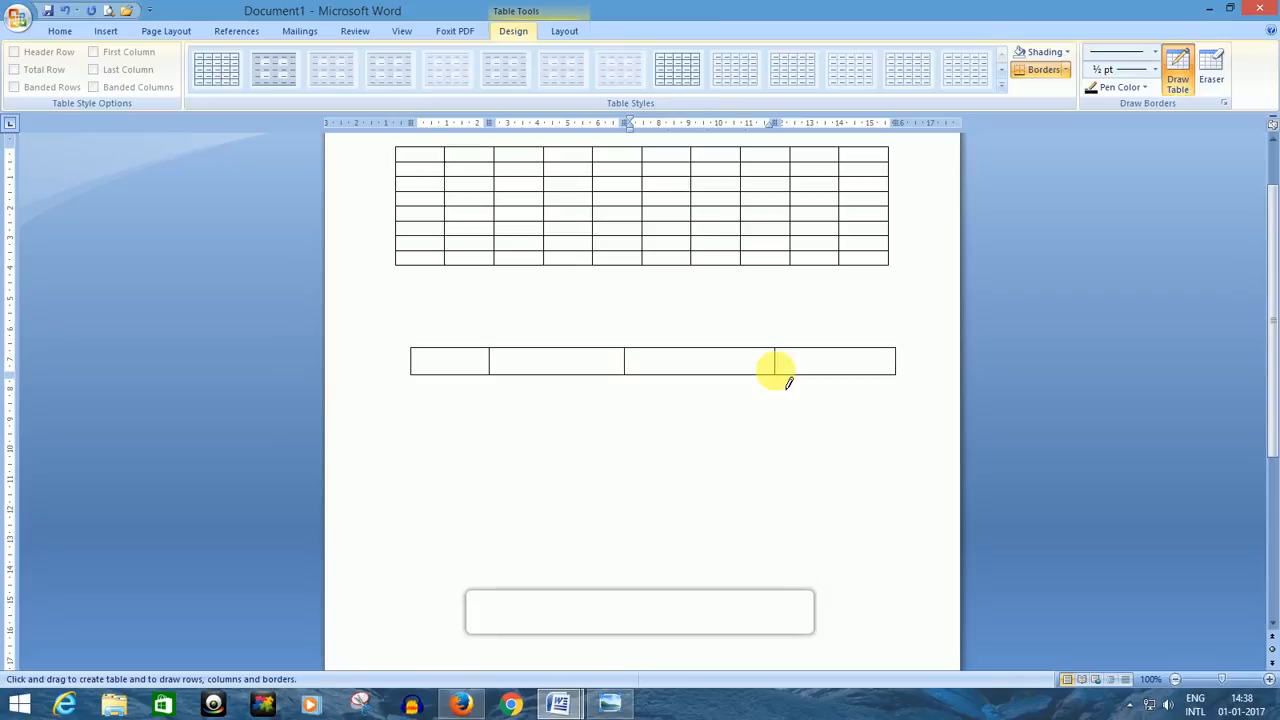
- Insert a table of 10 columns and 10 rows below the drawn table and stretch it taller from its lower-right corner
click(105, 31)
click(131, 75)
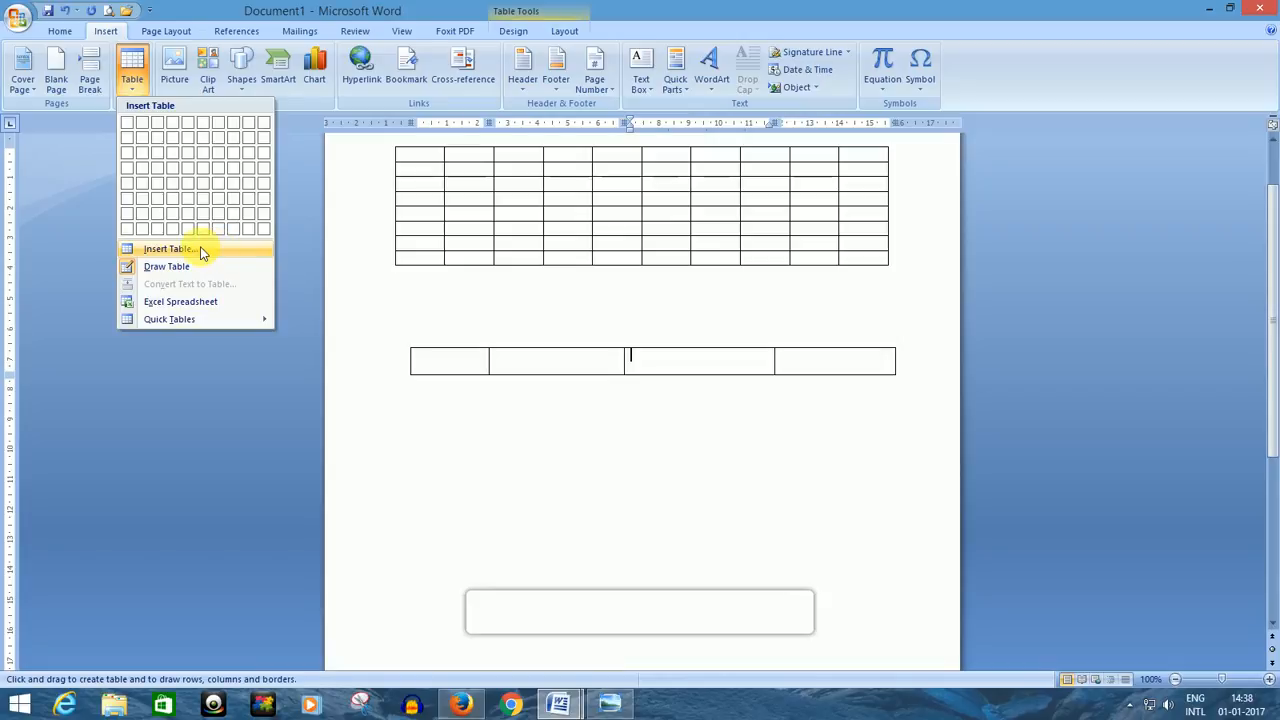
click(200, 250)
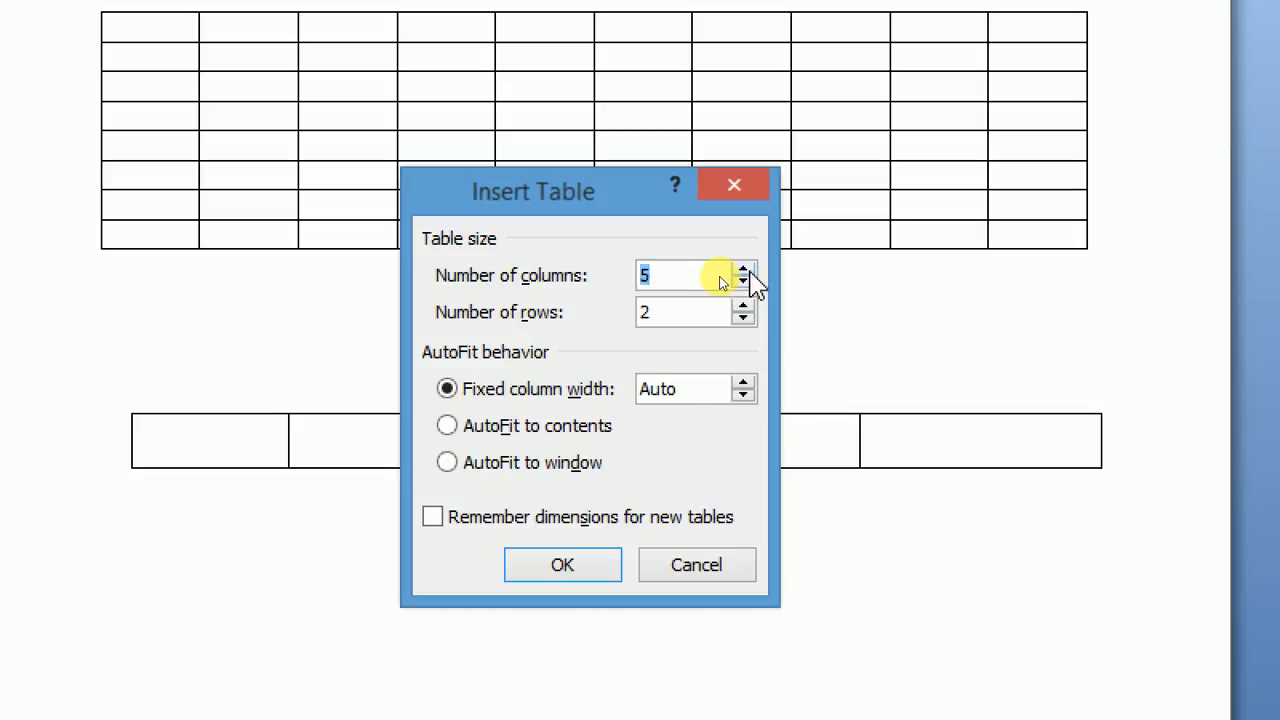
text(10)
key(Tab)
text(10)
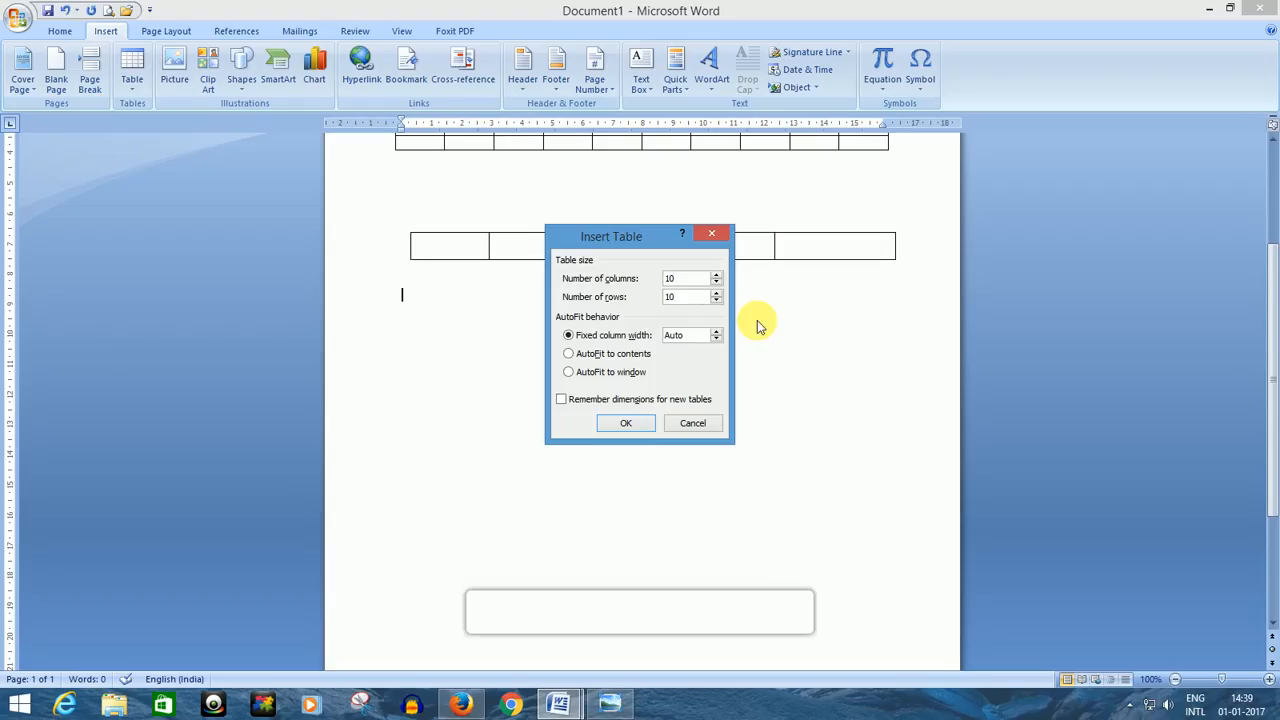
click(626, 423)
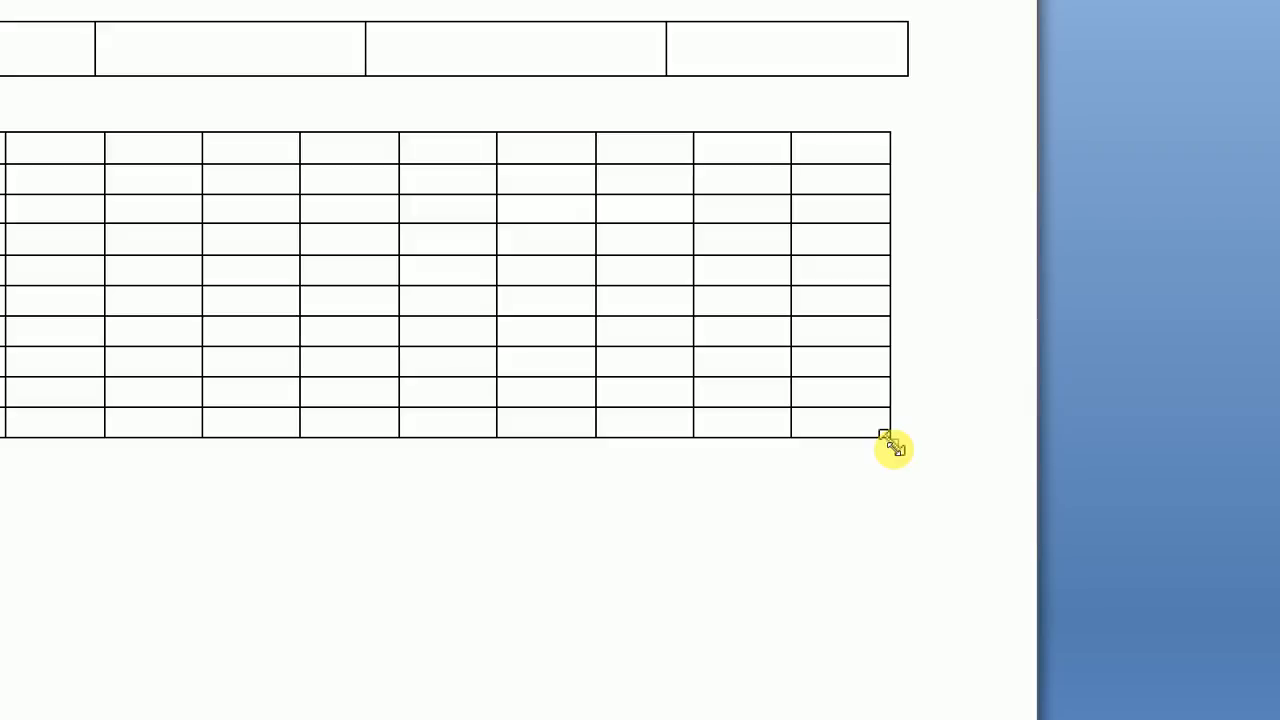
drag(890, 443, 909, 628)
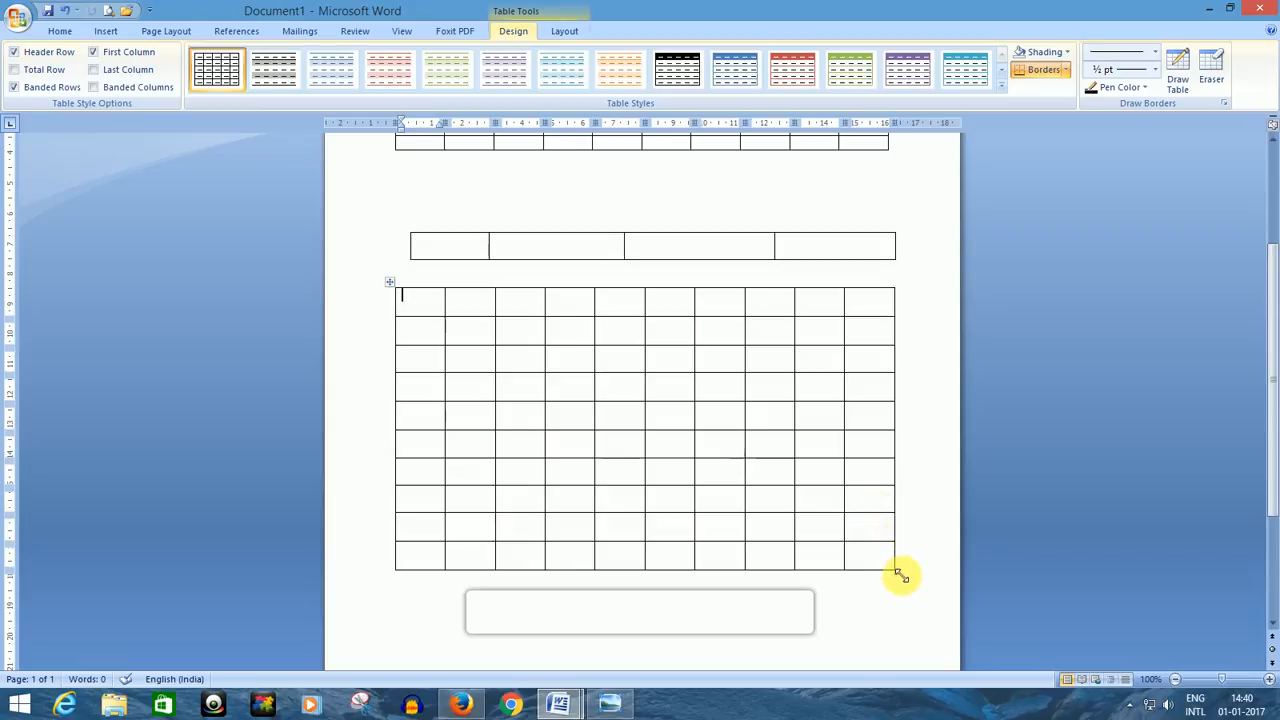
- Shrink the 10-by-10 table from its lower-right corner and insert the Calendar 2 quick table below it
drag(897, 573, 886, 459)
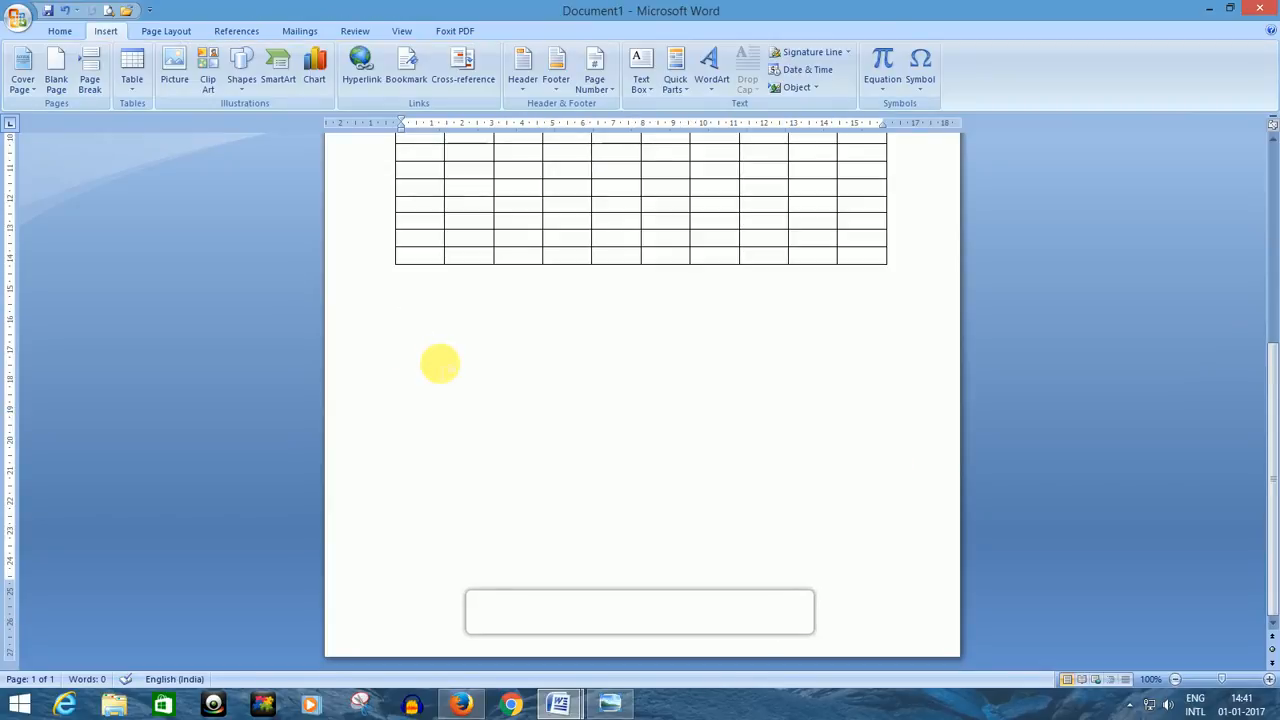
click(134, 88)
mouse_move(177, 320)
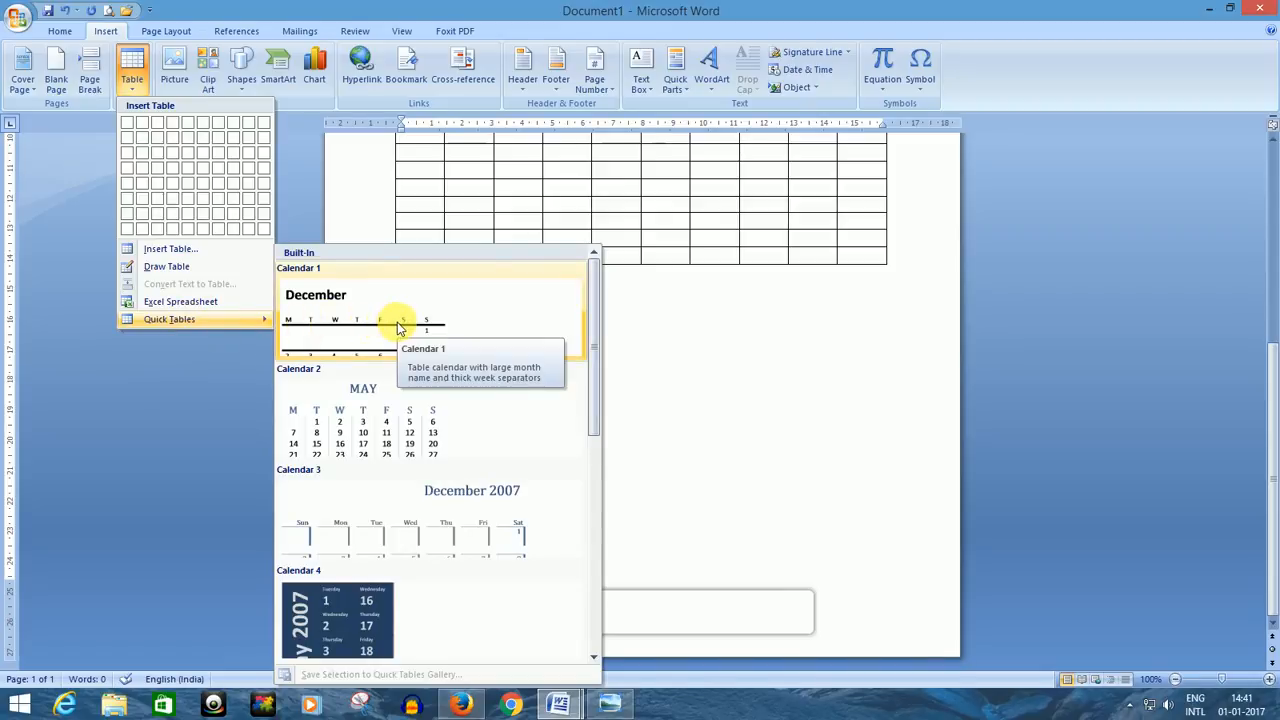
scroll(398, 328, down, 8)
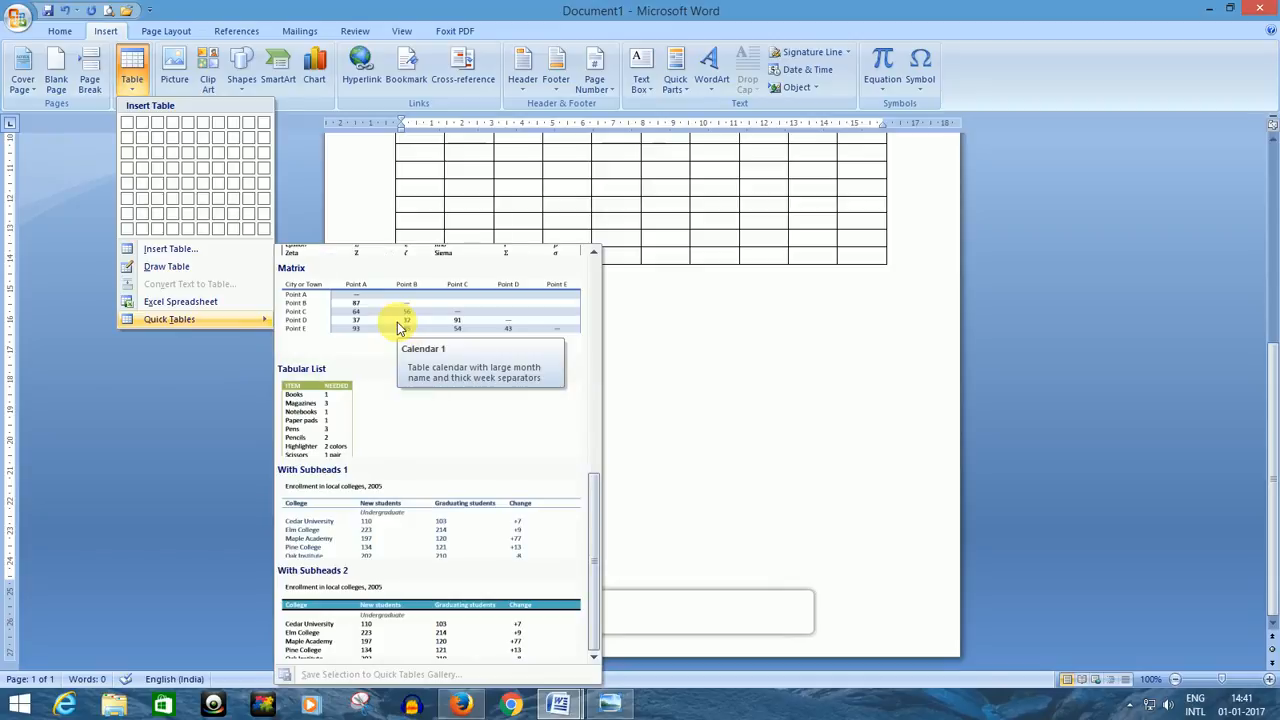
scroll(398, 328, up, 8)
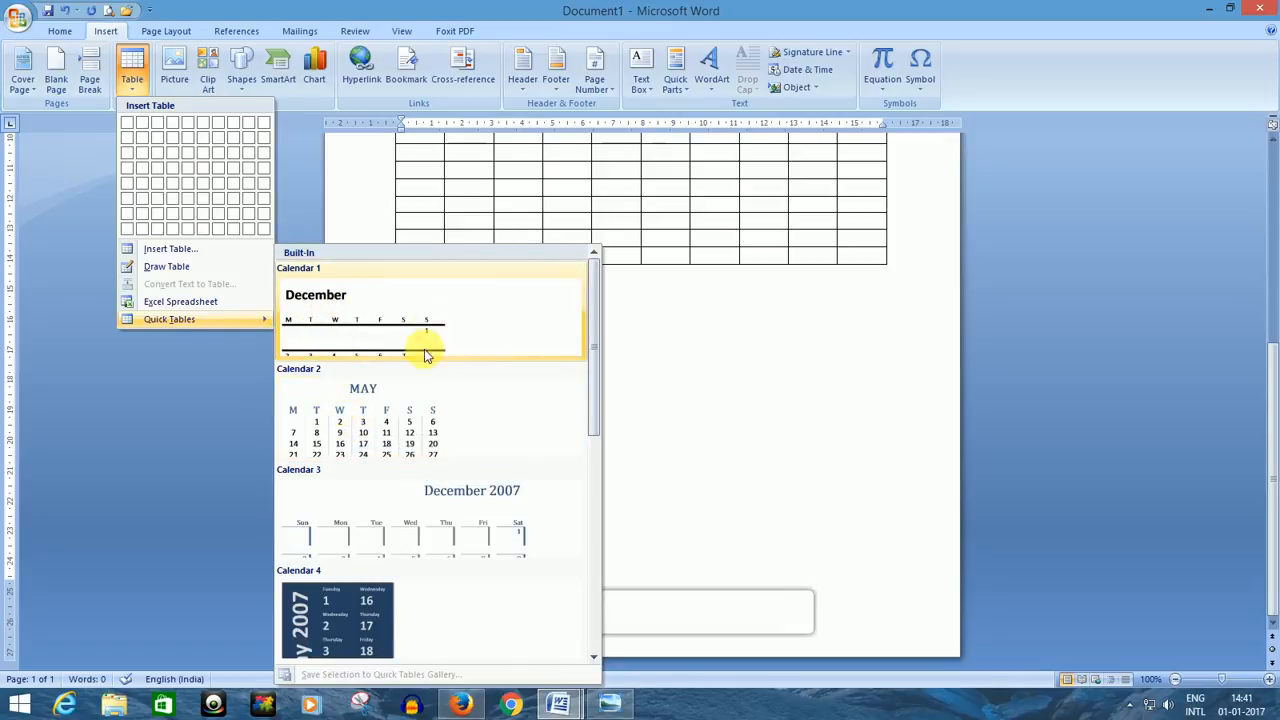
click(378, 422)
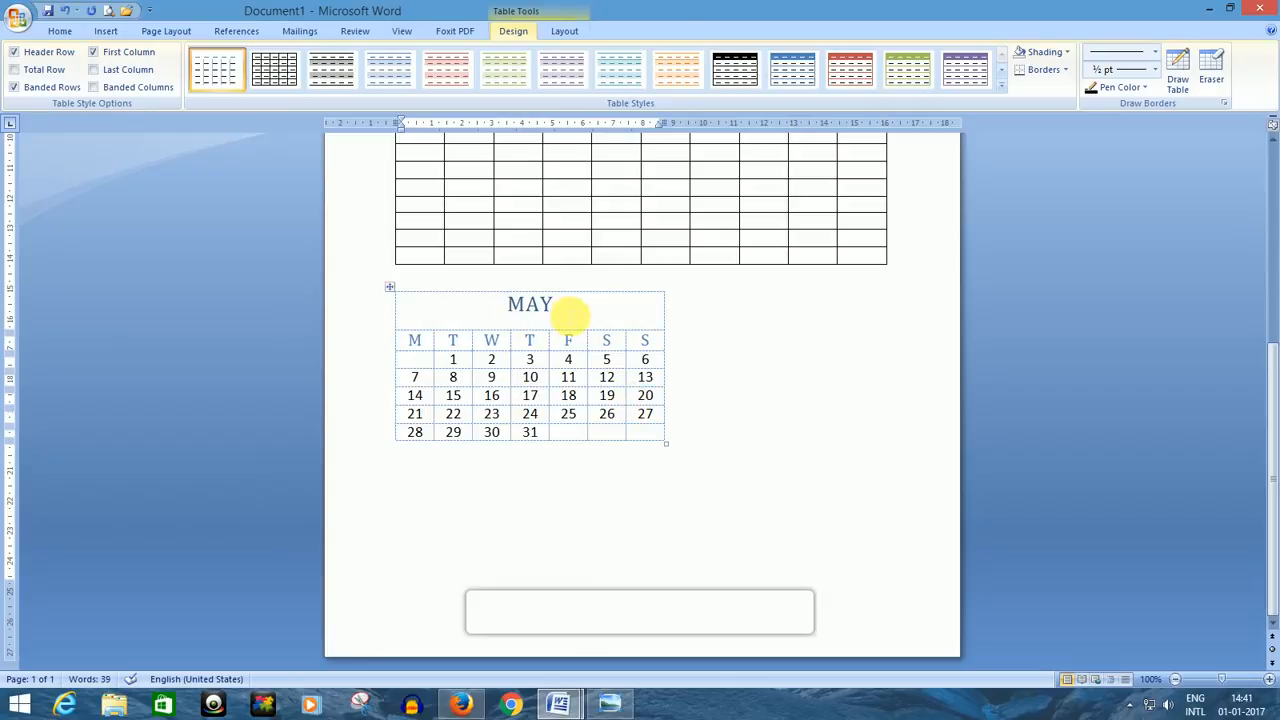
- Replace the calendar's month title with DEC
click(558, 311)
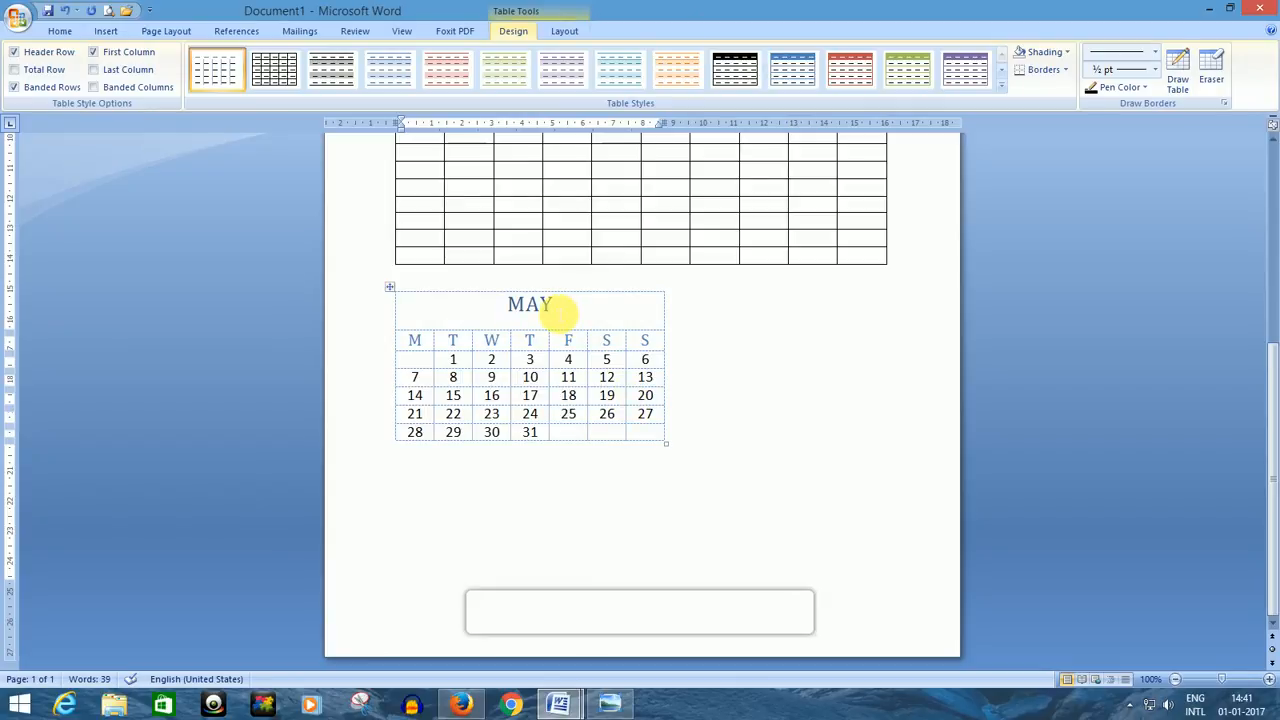
key(BackSpace)
key(BackSpace)
key(BackSpace)
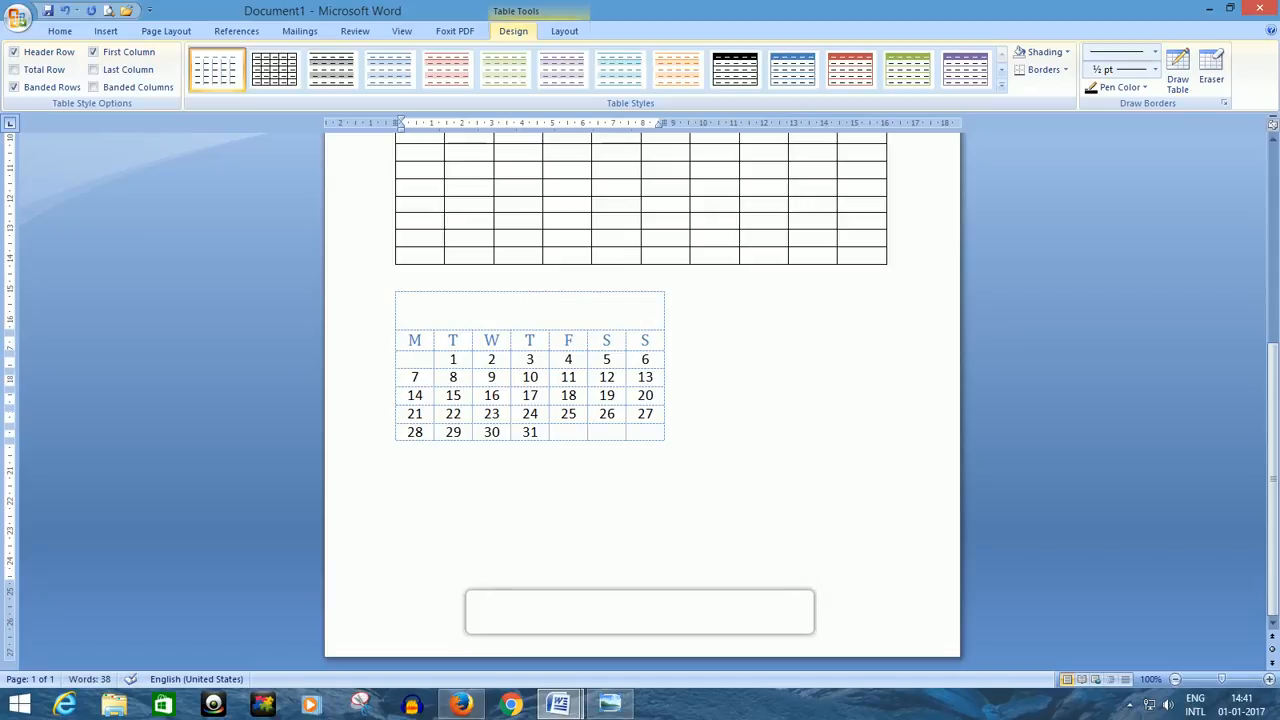
text(DEC)
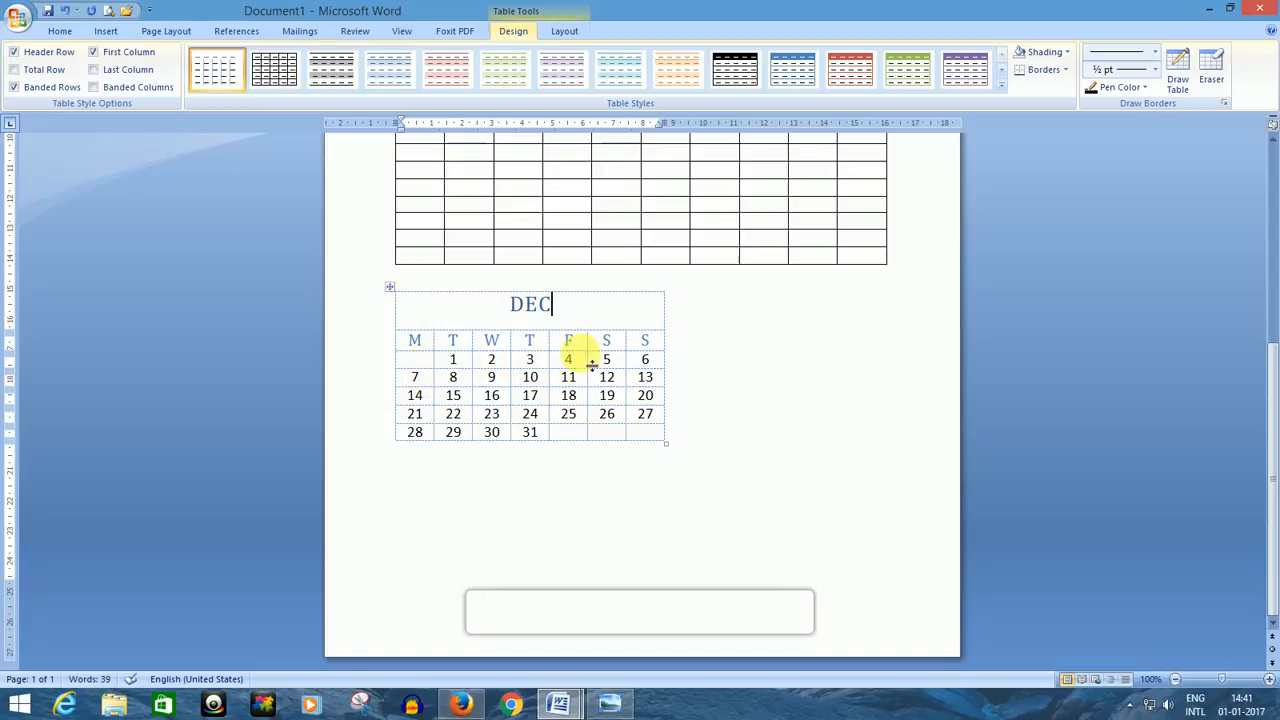
click(648, 342)
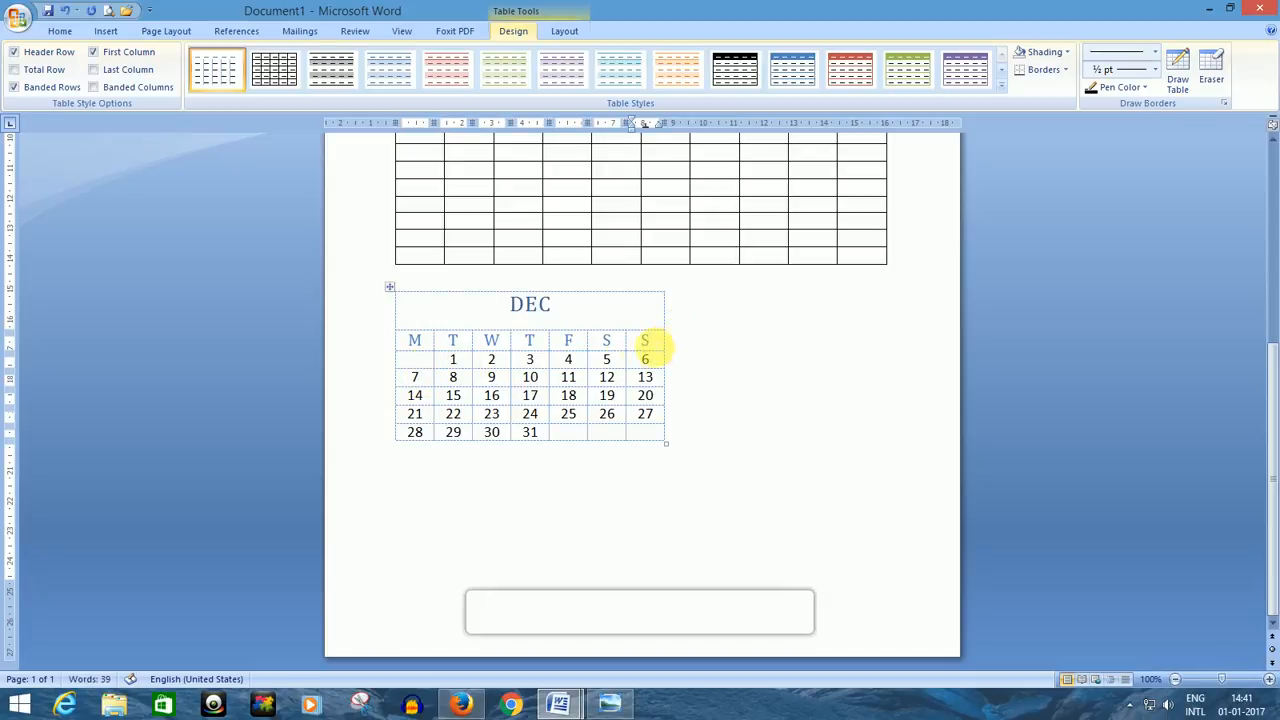
click(616, 342)
click(577, 343)
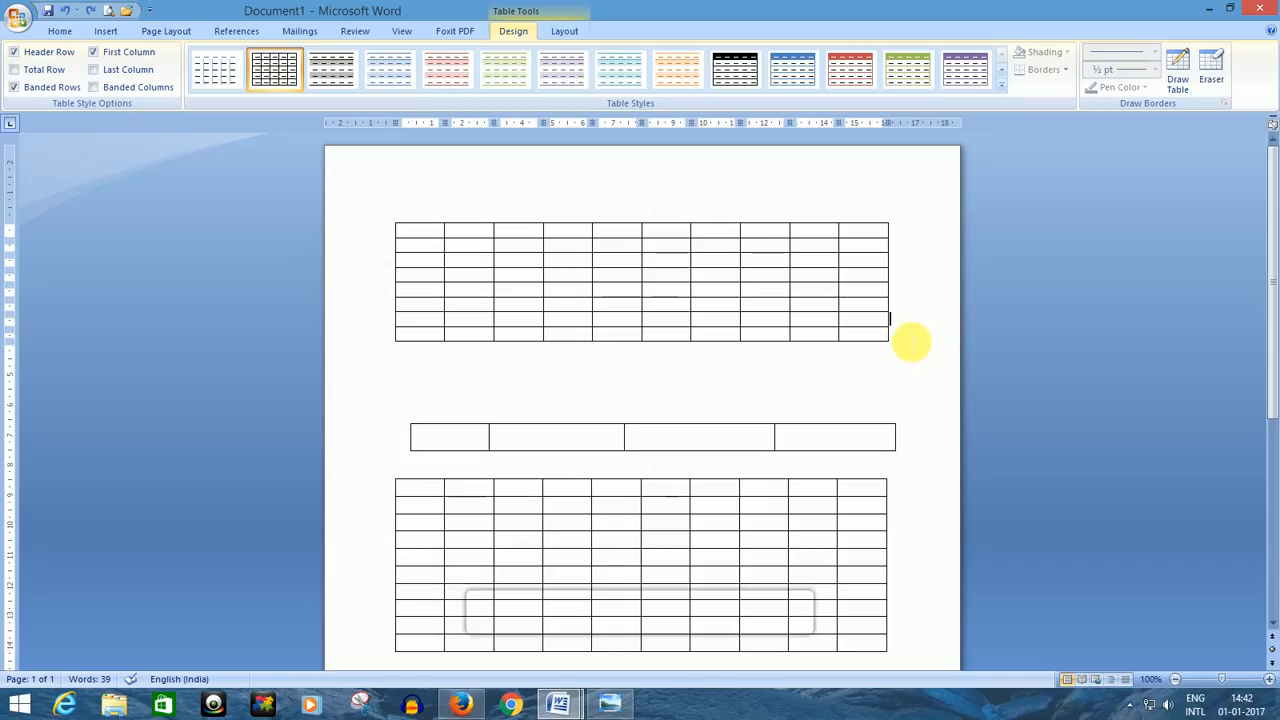
- Apply the solid dark blue built-in table style to the whole first table on the page
drag(900, 335, 394, 240)
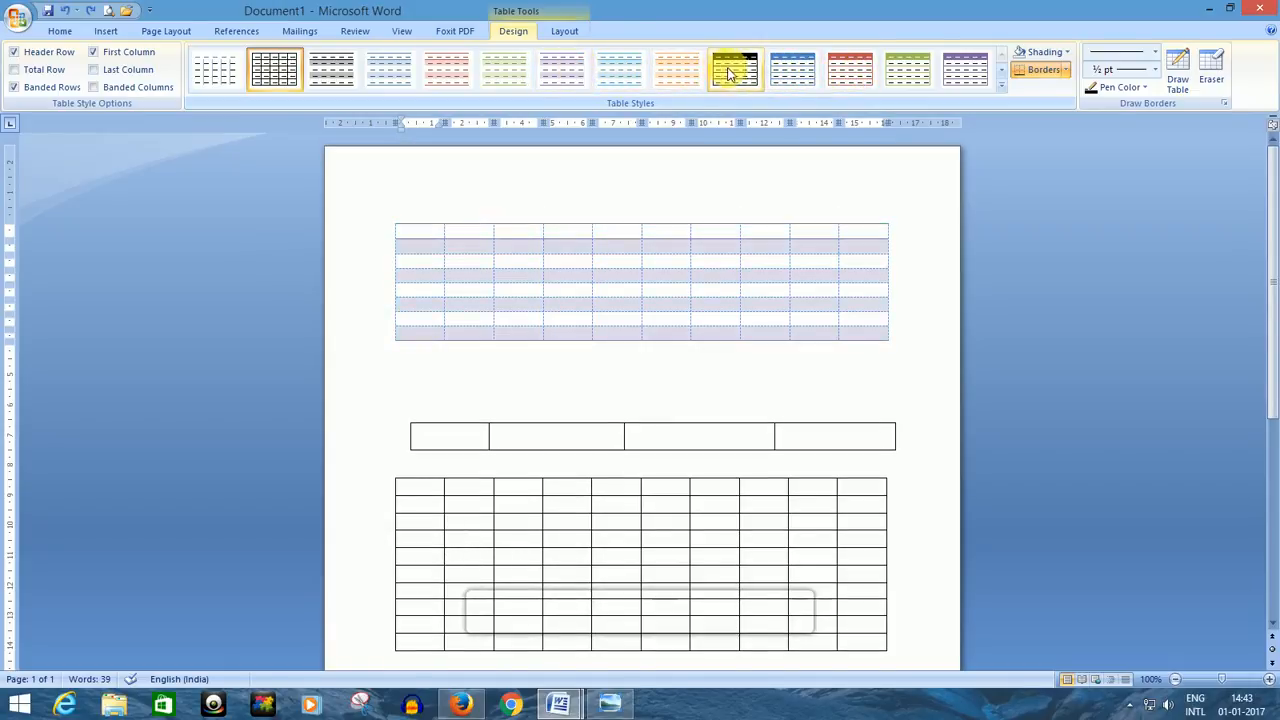
click(1001, 85)
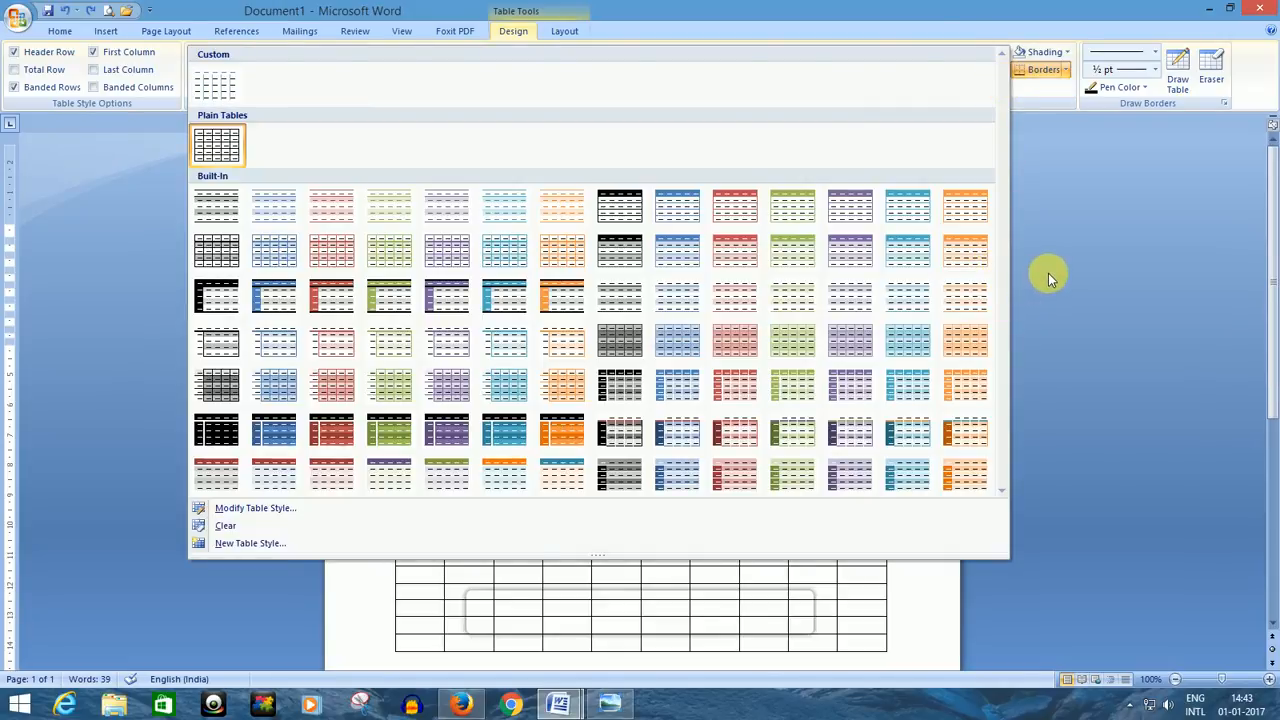
click(1049, 272)
click(1001, 85)
click(274, 434)
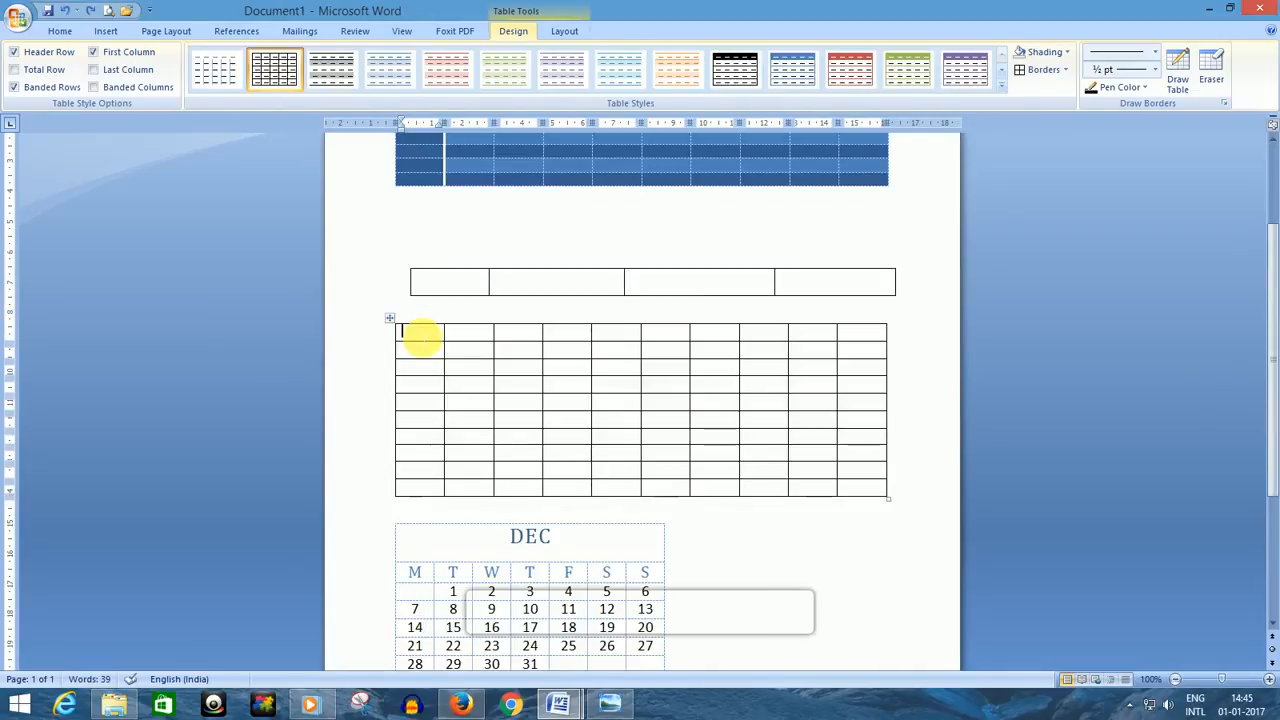
- Enter the headings SR.NO and NAME in the first two cells of the 10-by-10 table's top row
click(422, 340)
text(SR)
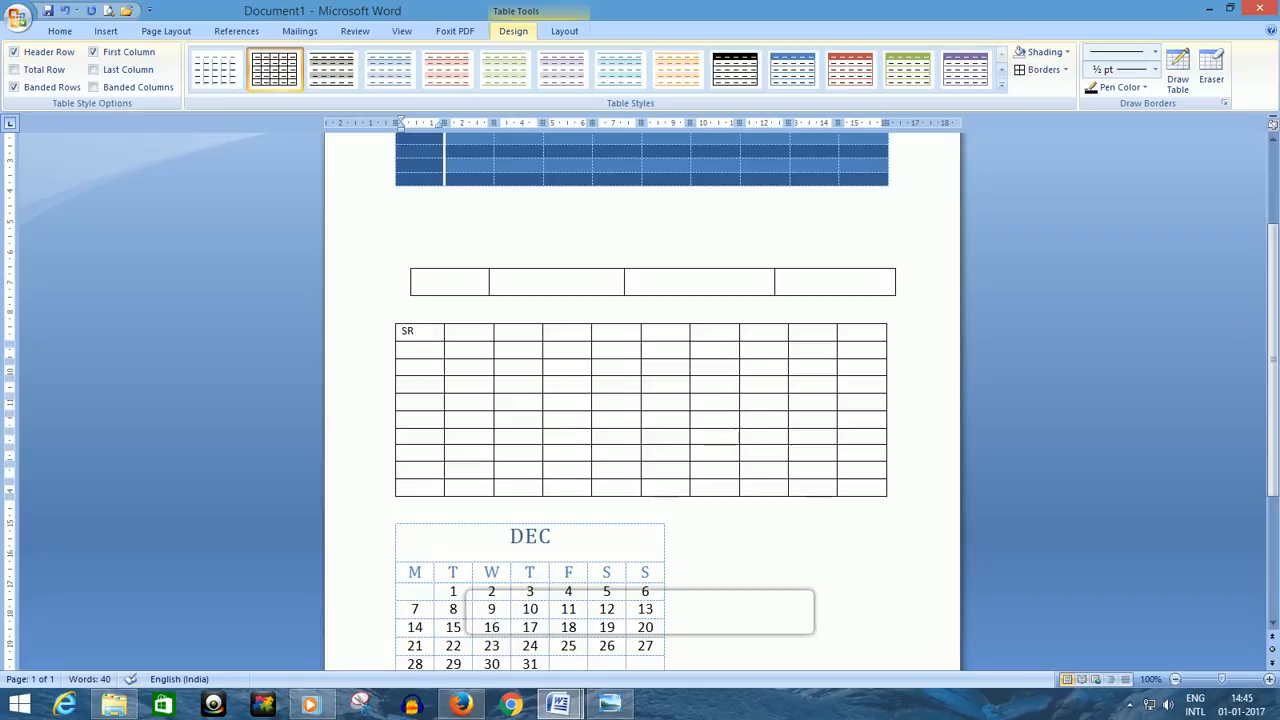
text(.NO)
key(Tab)
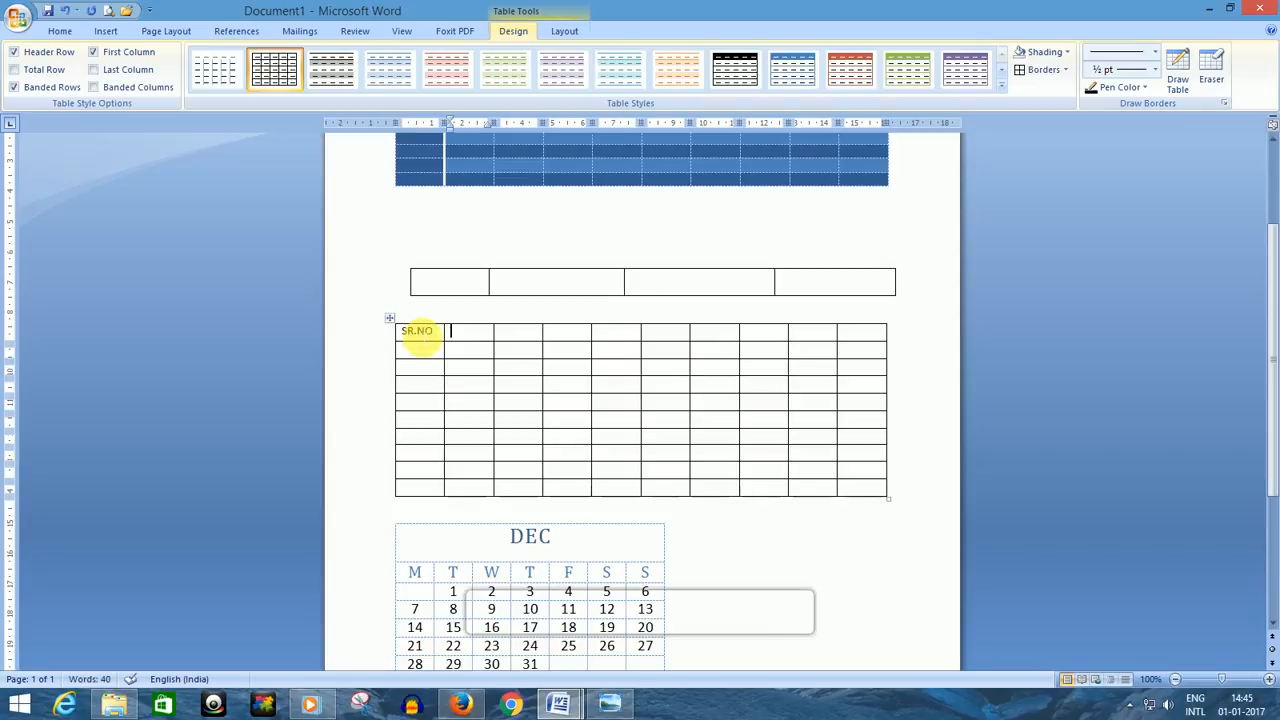
key(Tab)
key(shift+Tab)
key(Down)
text(NAM)
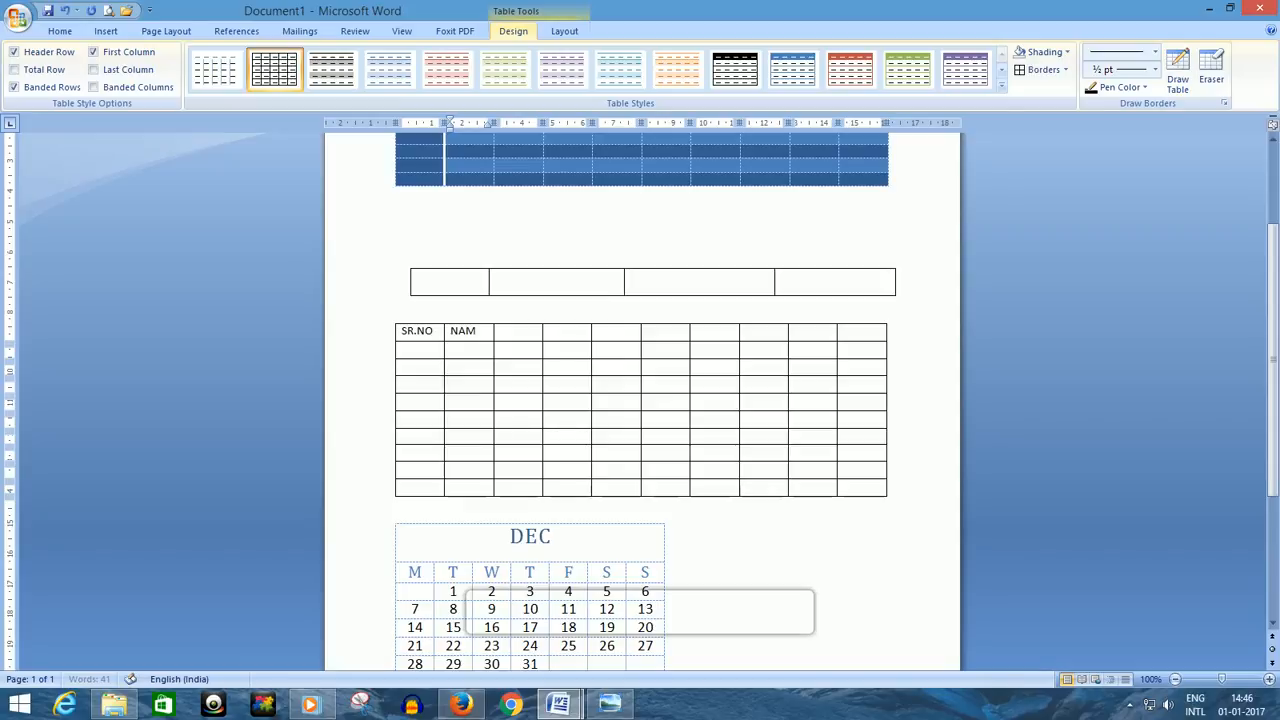
text(E)
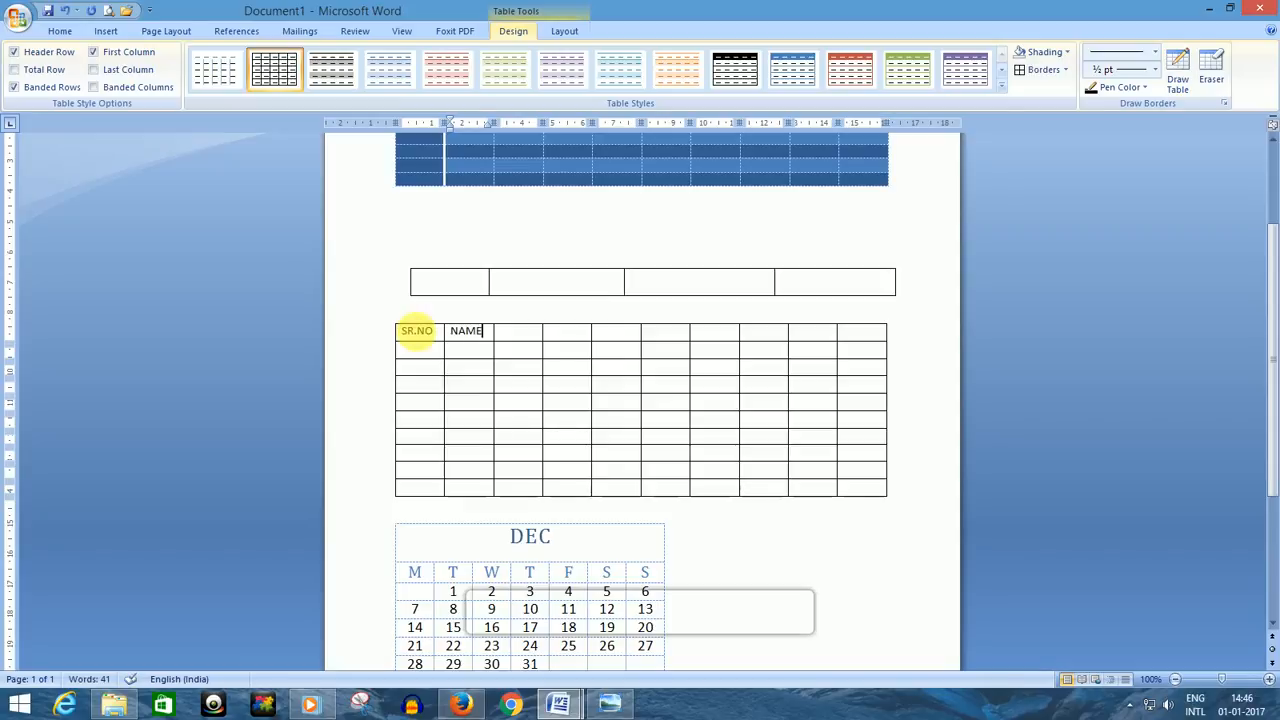
key(Tab)
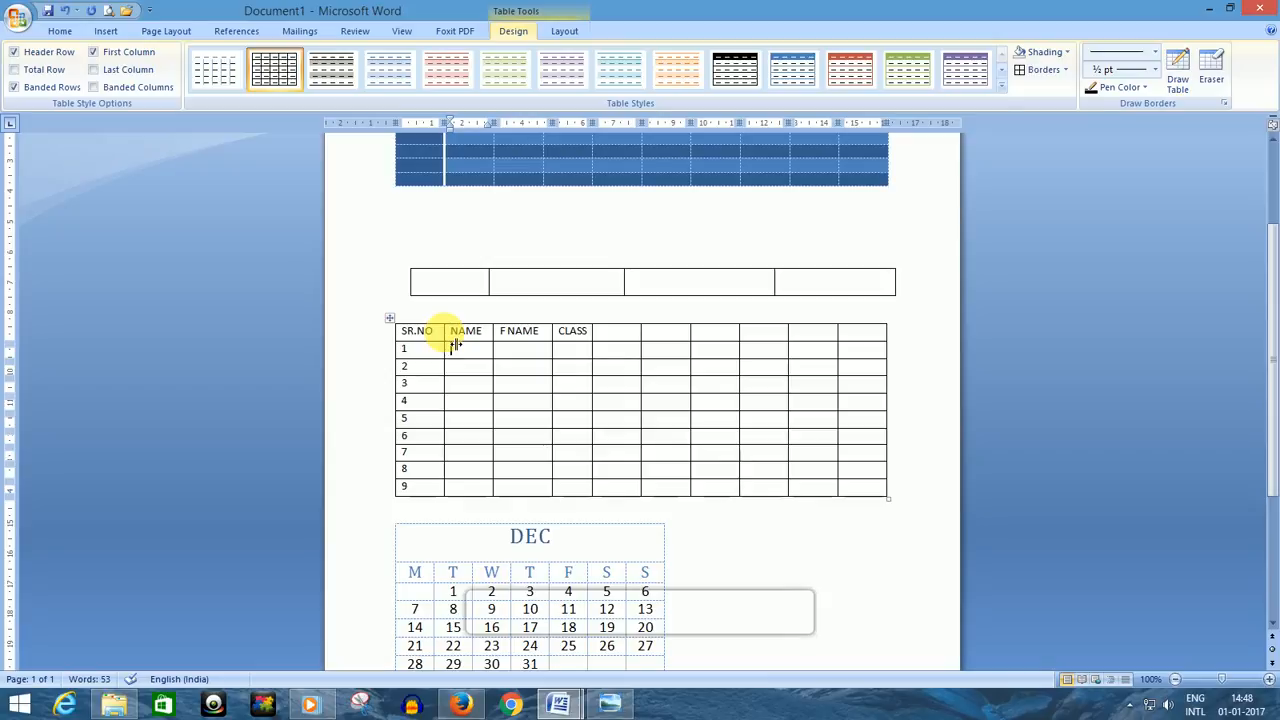
- Narrow the SR.NO column slightly by moving the border between it and the NAME column
drag(452, 345, 452, 345)
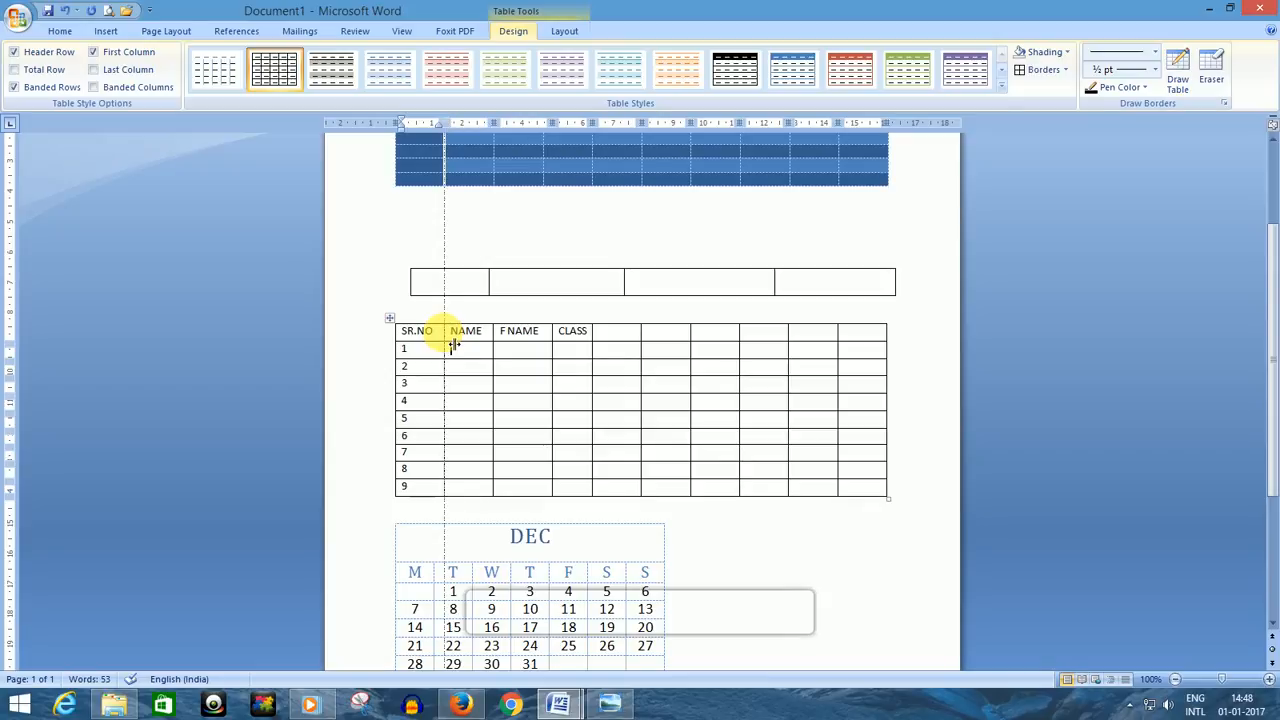
mouse_move(452, 345)
mouse_down()
mouse_move(440, 358)
mouse_move(447, 343)
mouse_up()
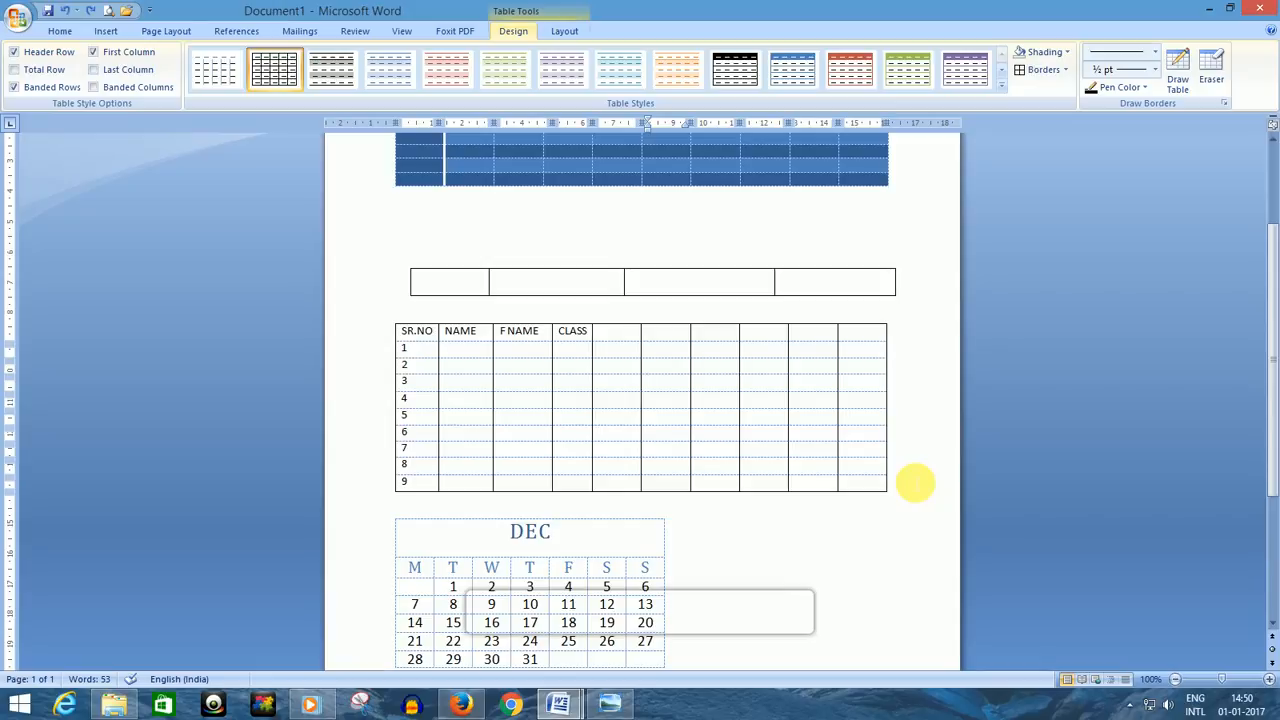
- Apply All Borders to the entire SR.NO table and deselect it
drag(911, 494, 361, 328)
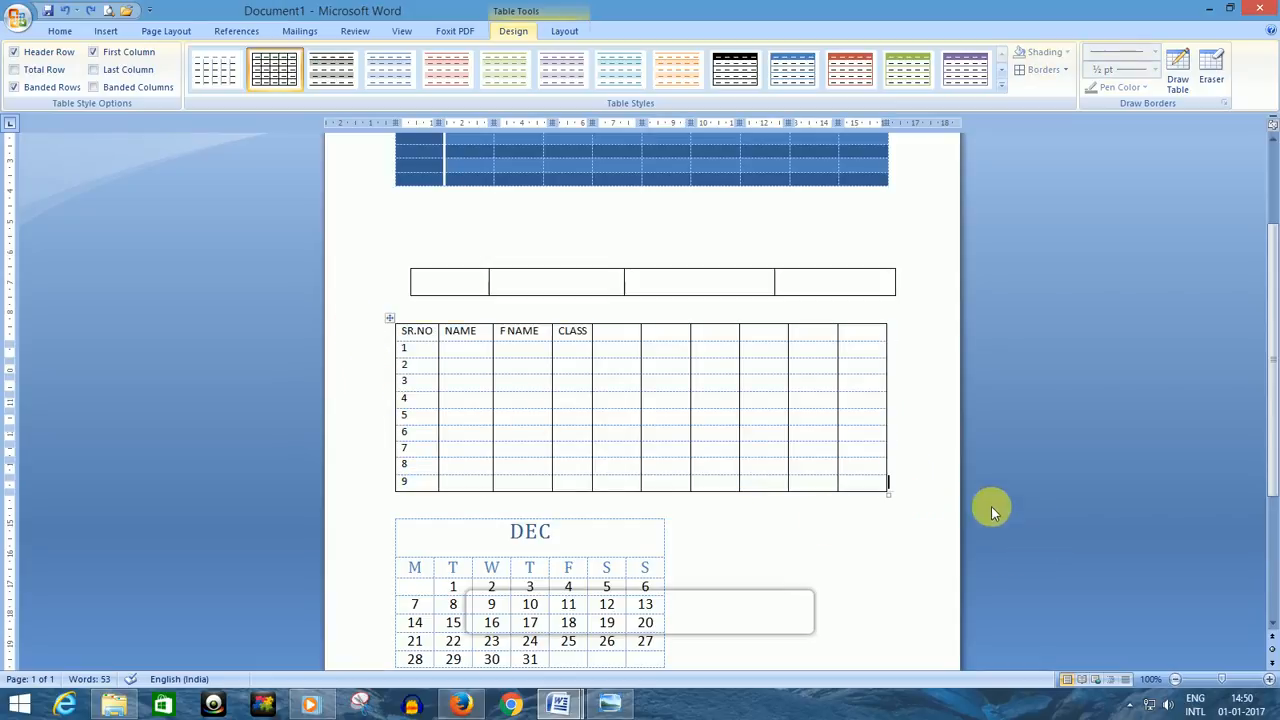
drag(920, 492, 389, 318)
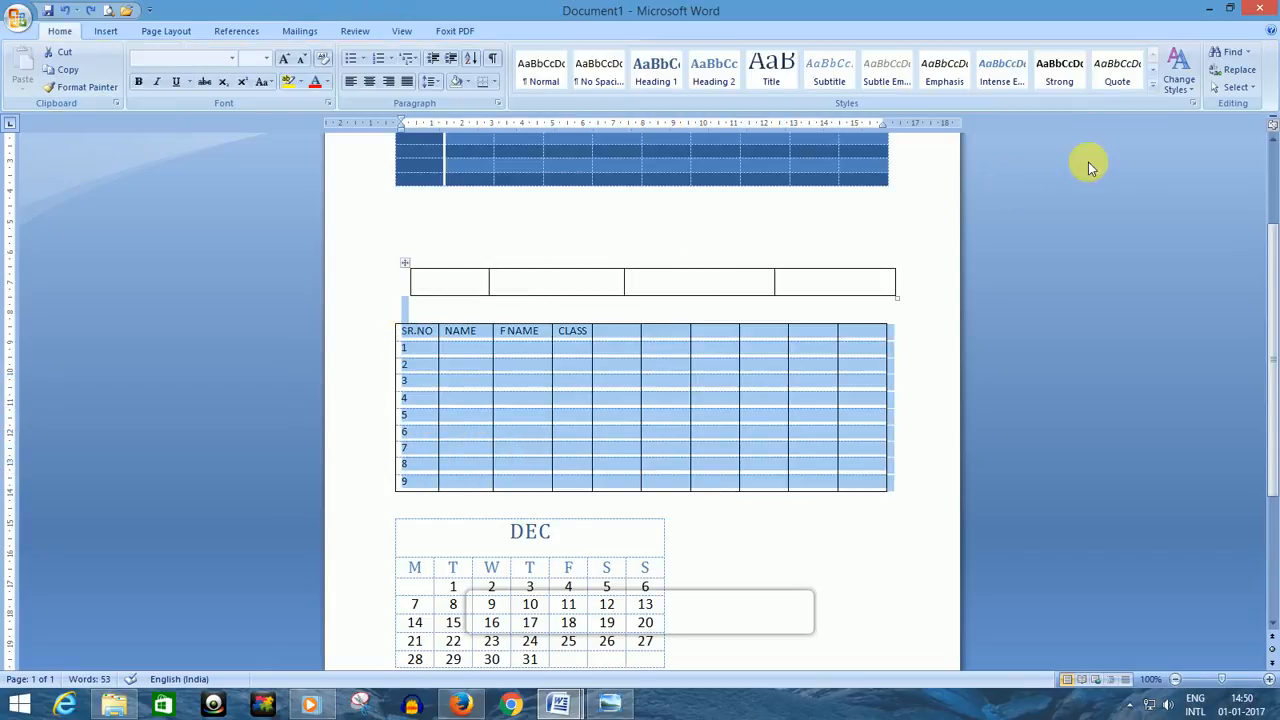
click(733, 348)
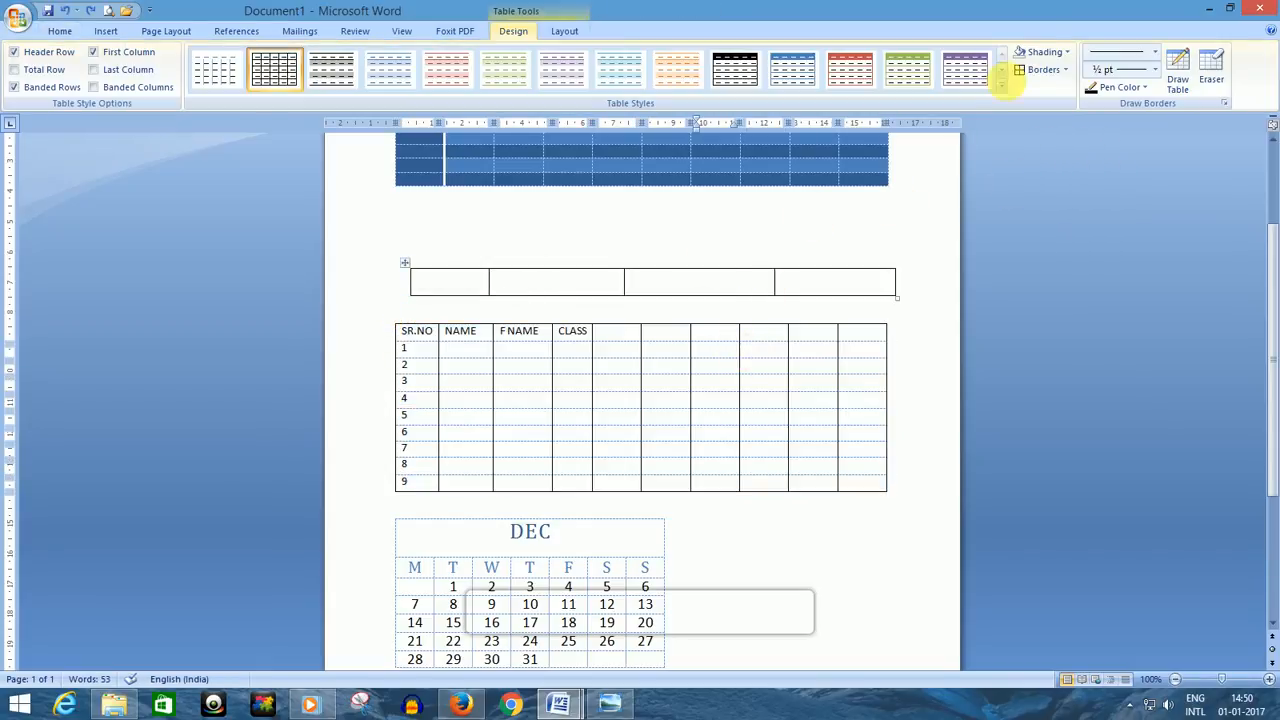
drag(913, 492, 374, 334)
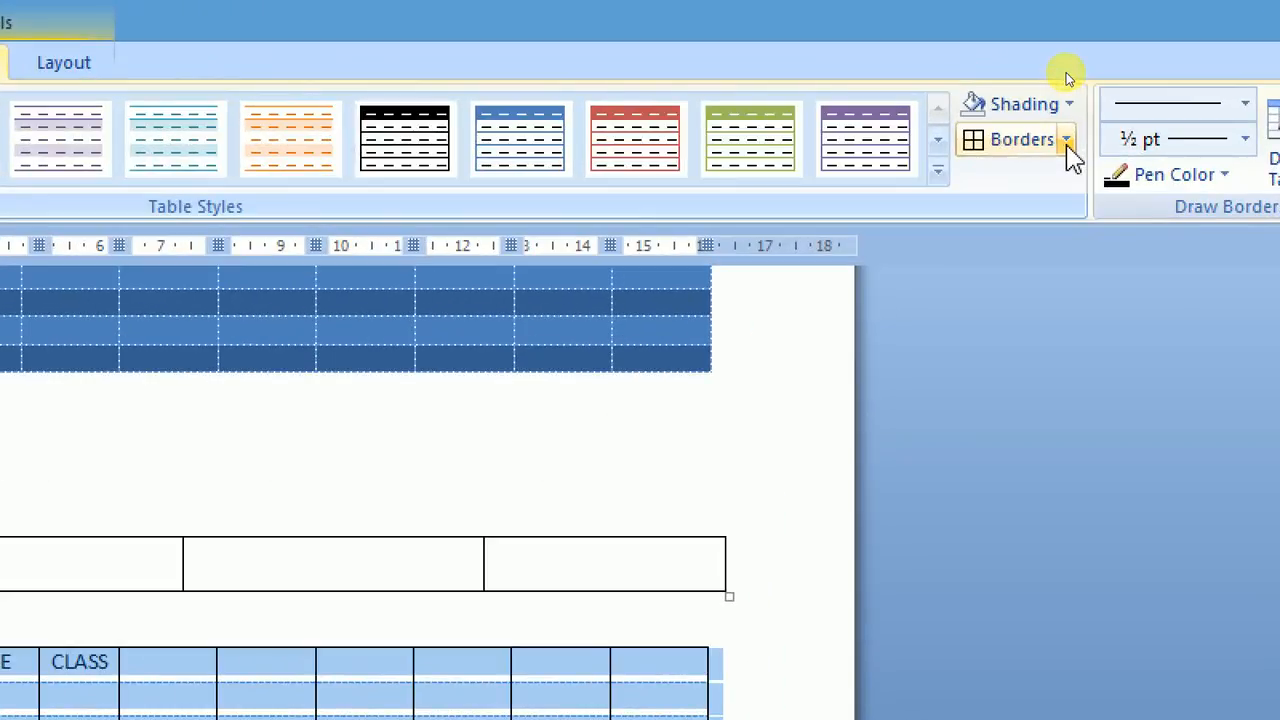
click(1066, 145)
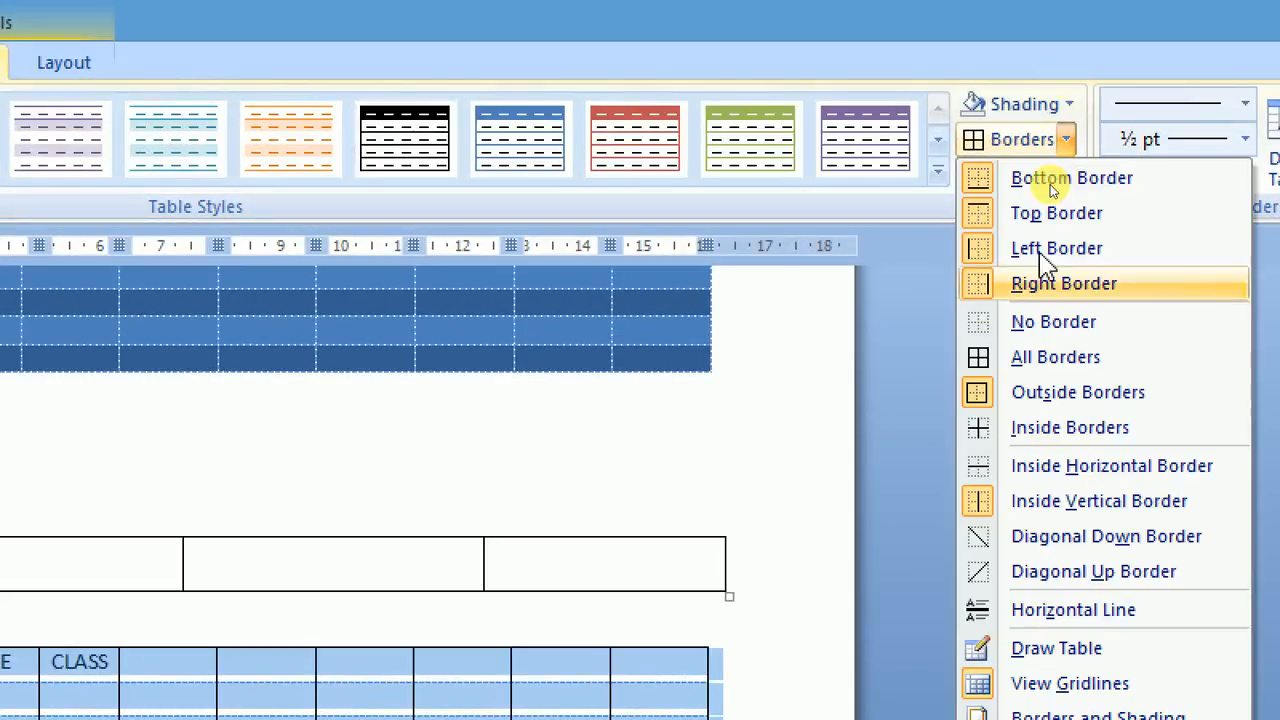
click(1047, 360)
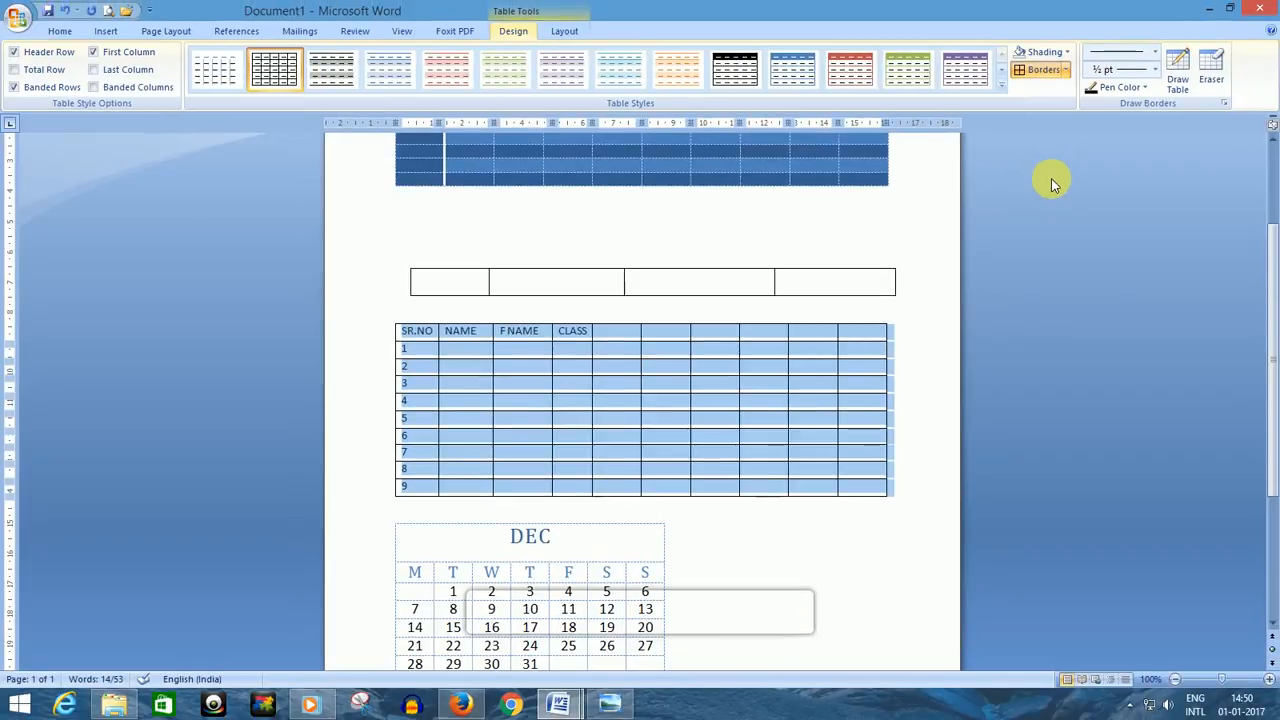
click(942, 430)
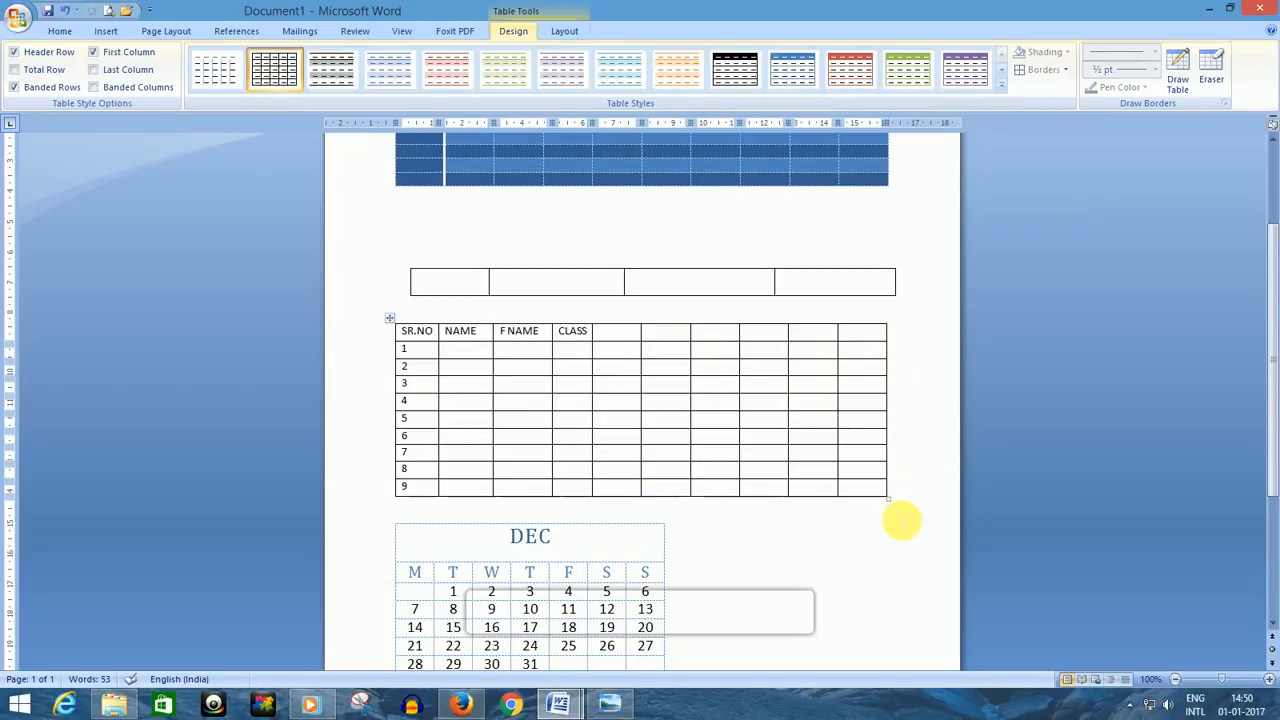
click(942, 371)
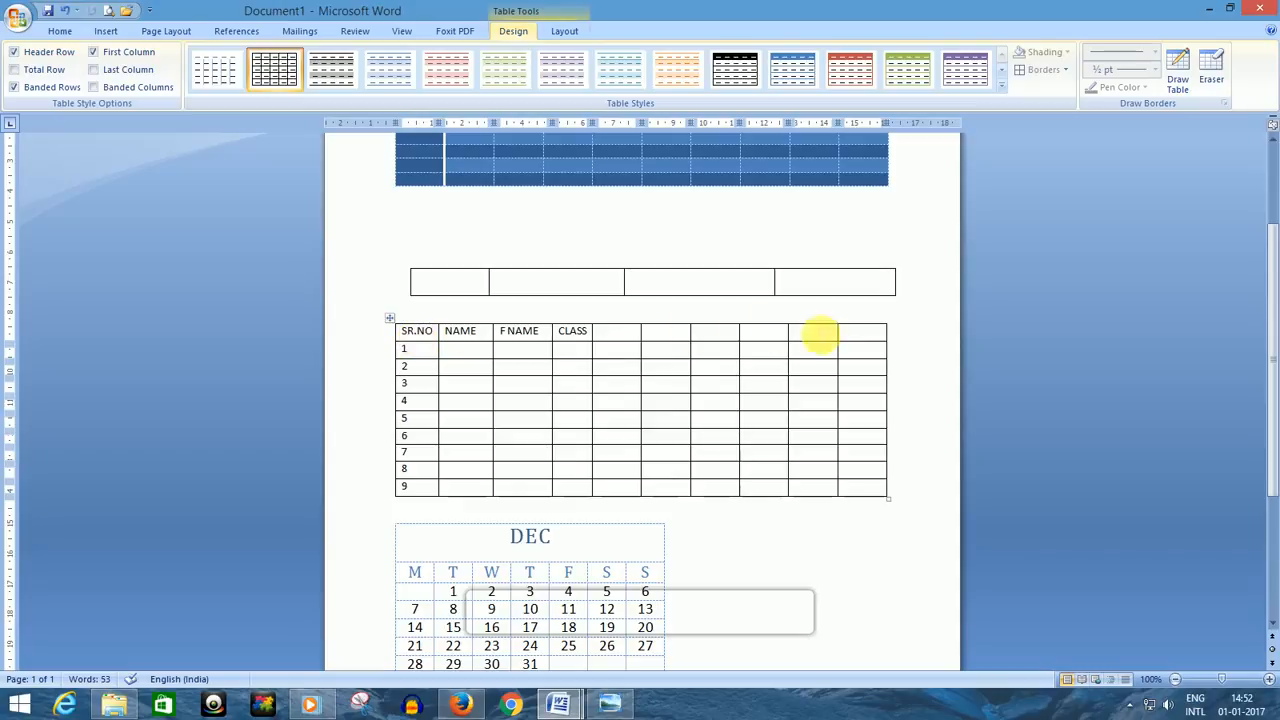
- Shade the heading row of the SR.NO table with the standard light blue colour
drag(900, 334, 418, 336)
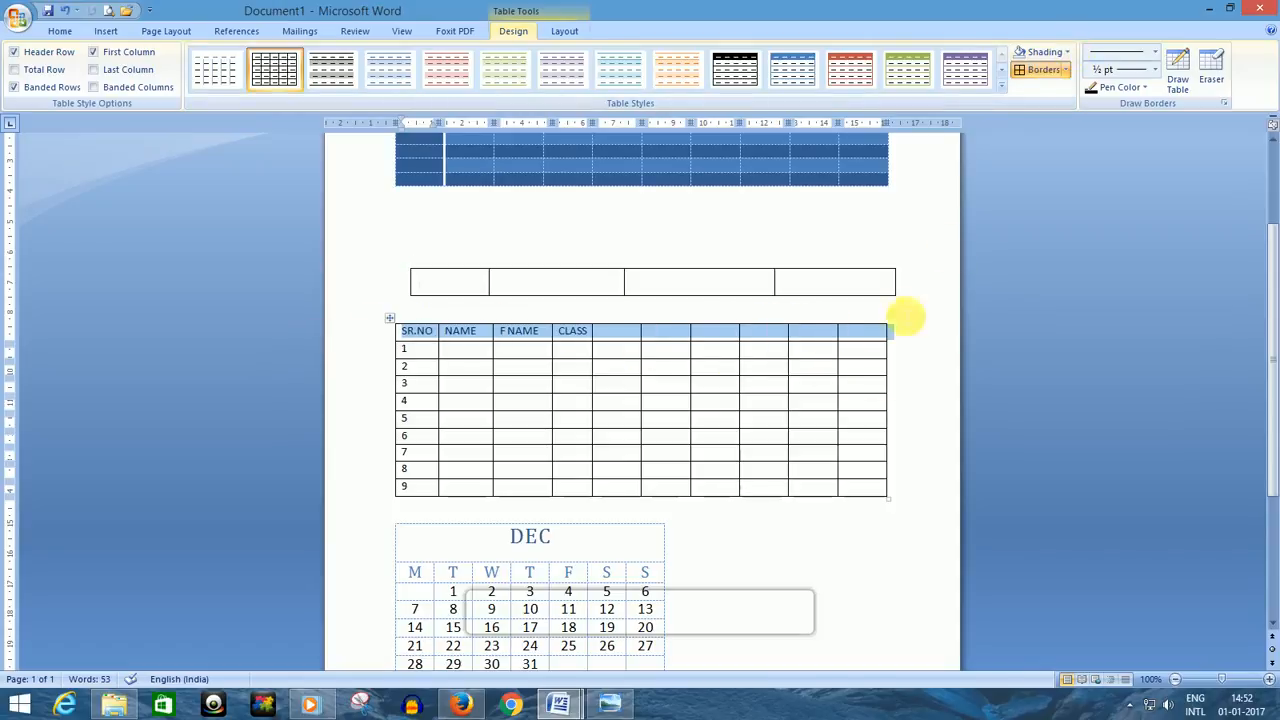
click(1066, 51)
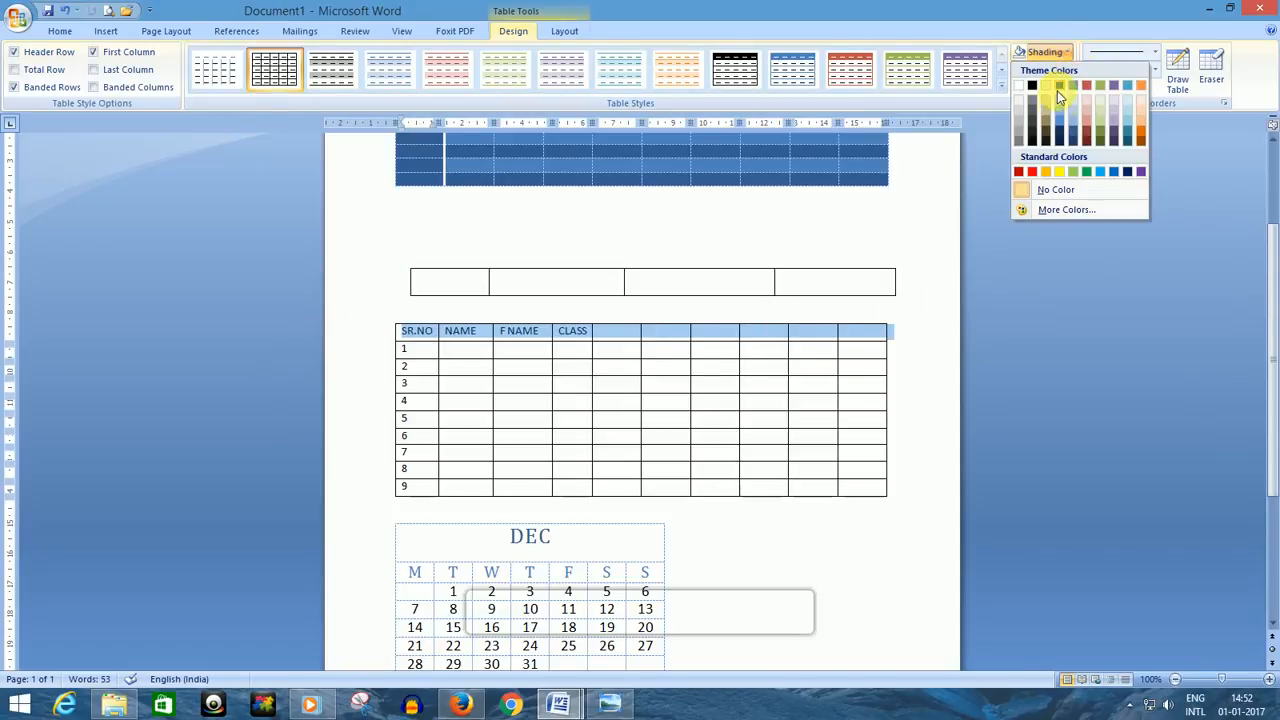
click(1100, 171)
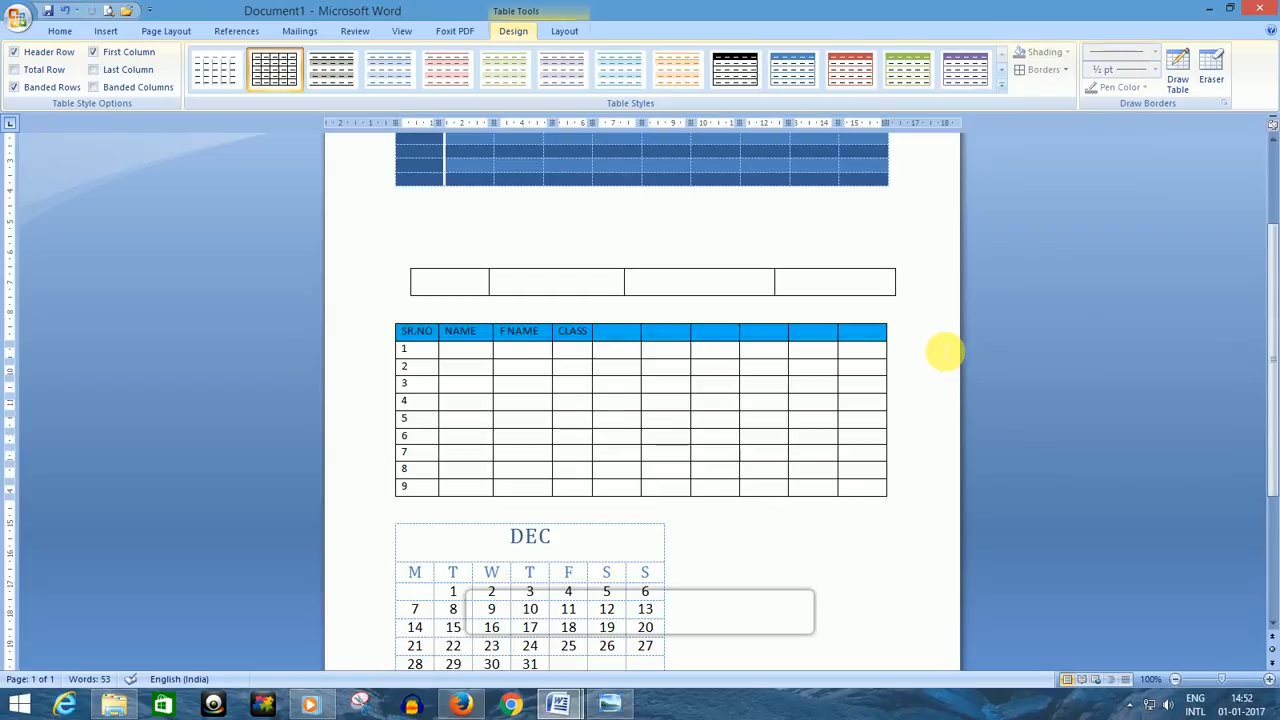
- Apply a 3 pt multi-line border style to all cells below the SR.NO table's heading row through Borders and Shading
mouse_move(945, 352)
mouse_down()
mouse_move(933, 469)
mouse_move(851, 491)
mouse_move(497, 420)
mouse_move(380, 337)
mouse_up()
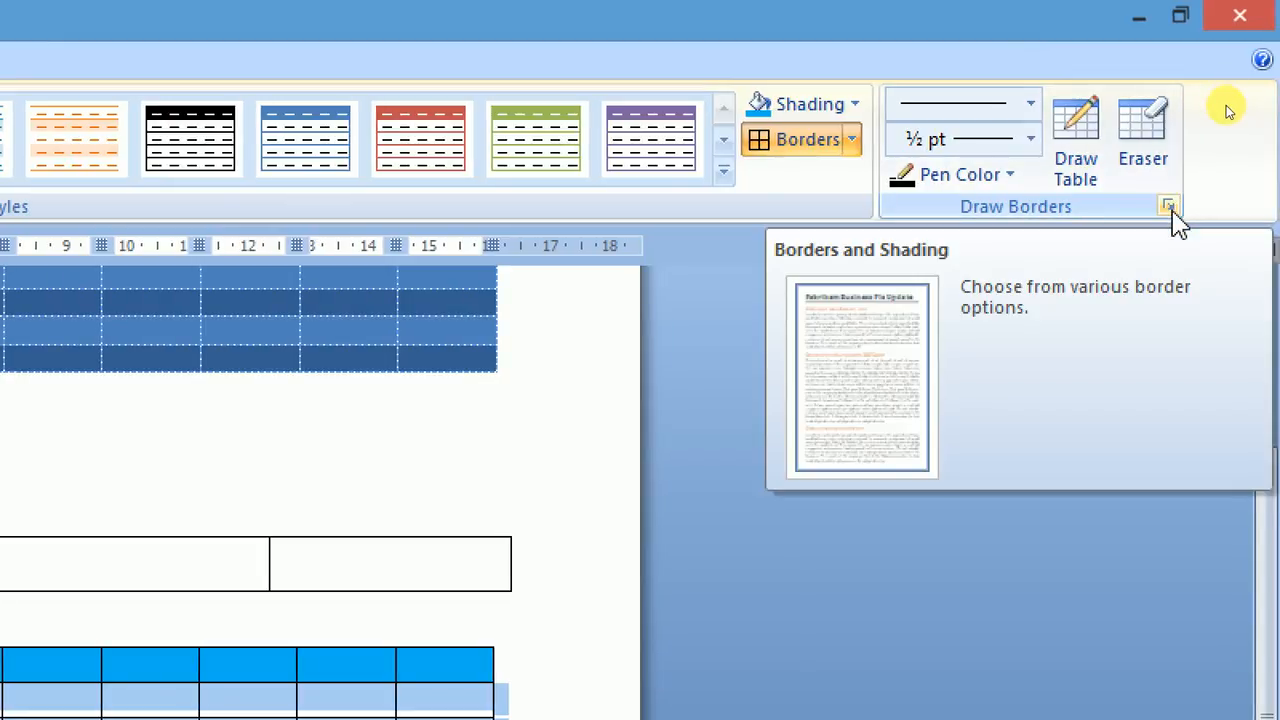
click(1170, 207)
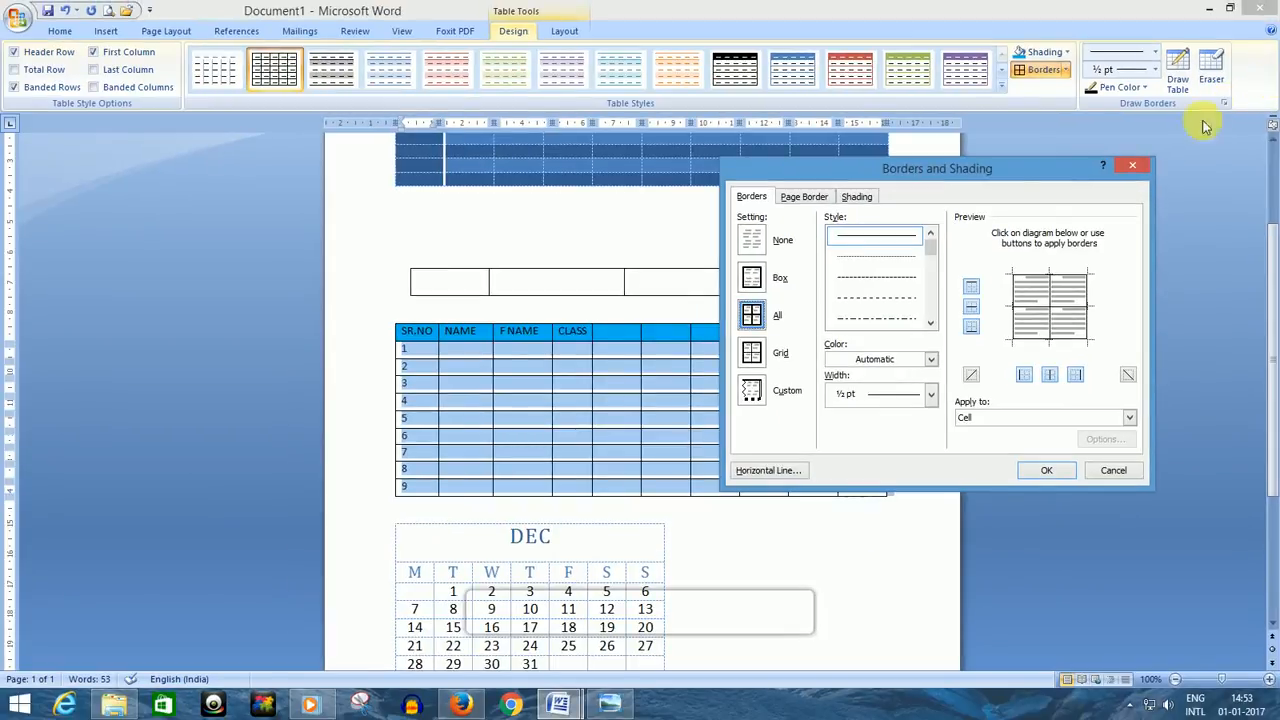
drag(1013, 168, 822, 190)
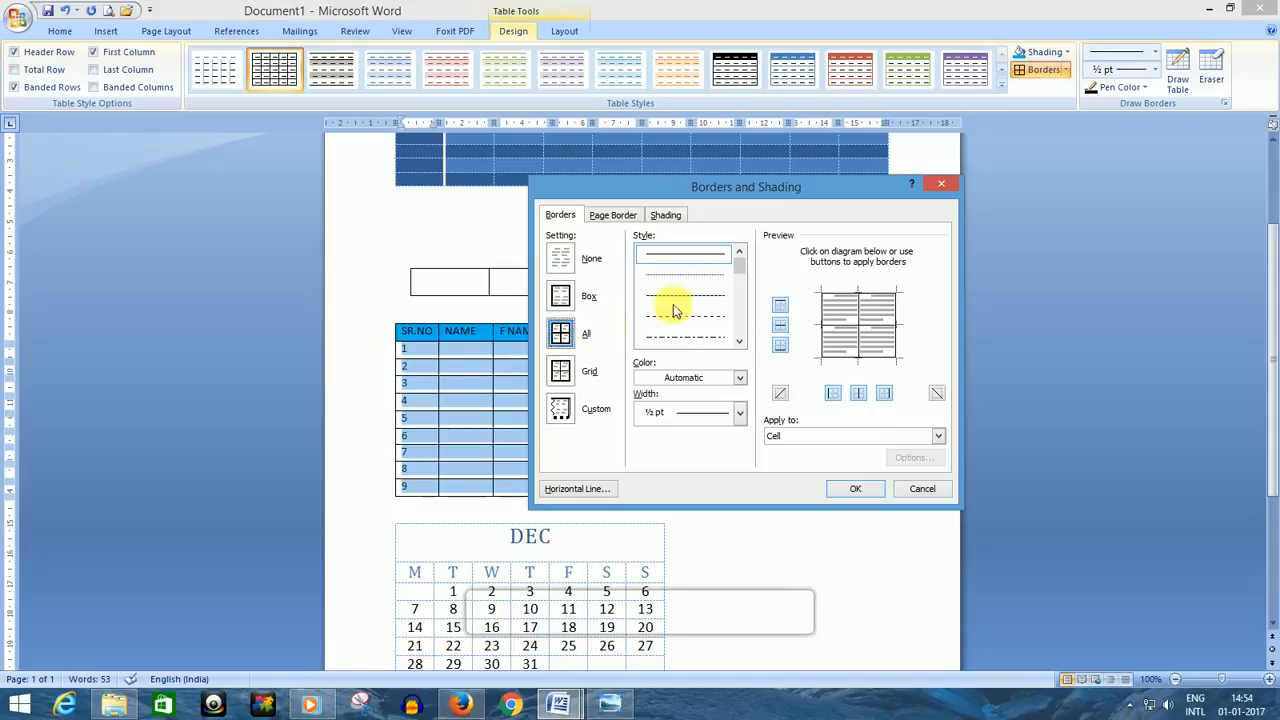
click(740, 344)
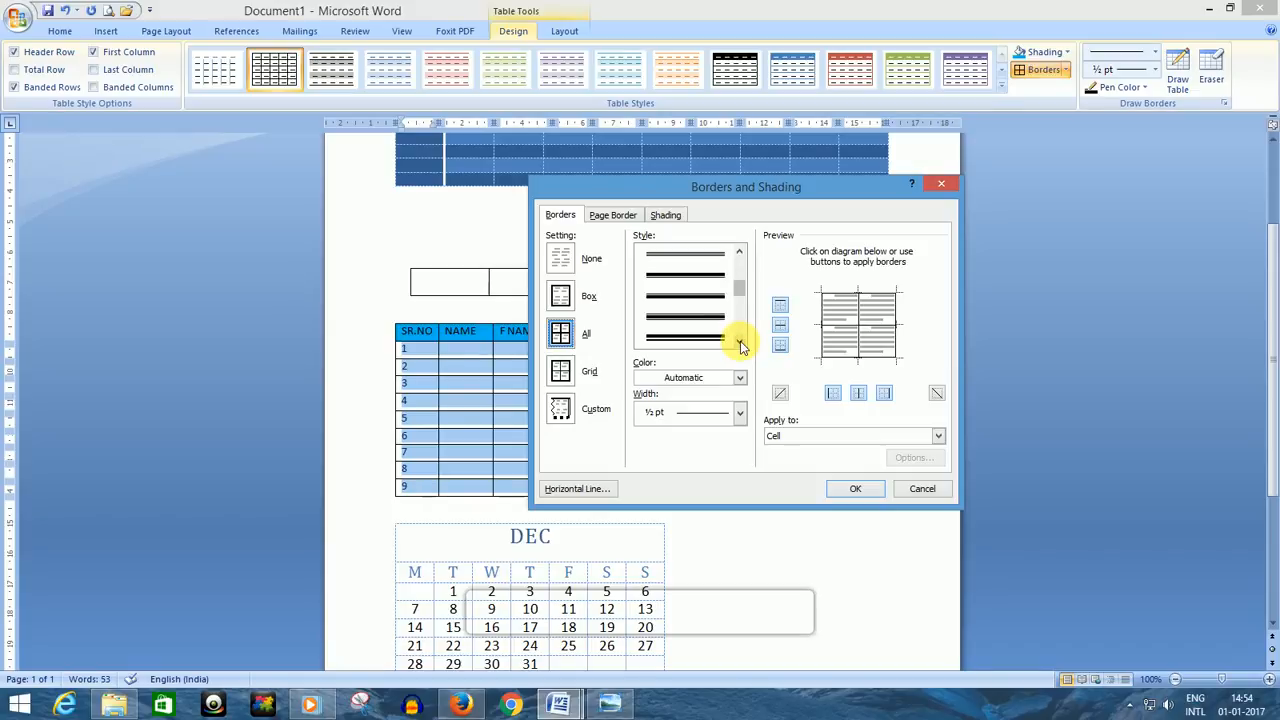
click(697, 319)
key(Down)
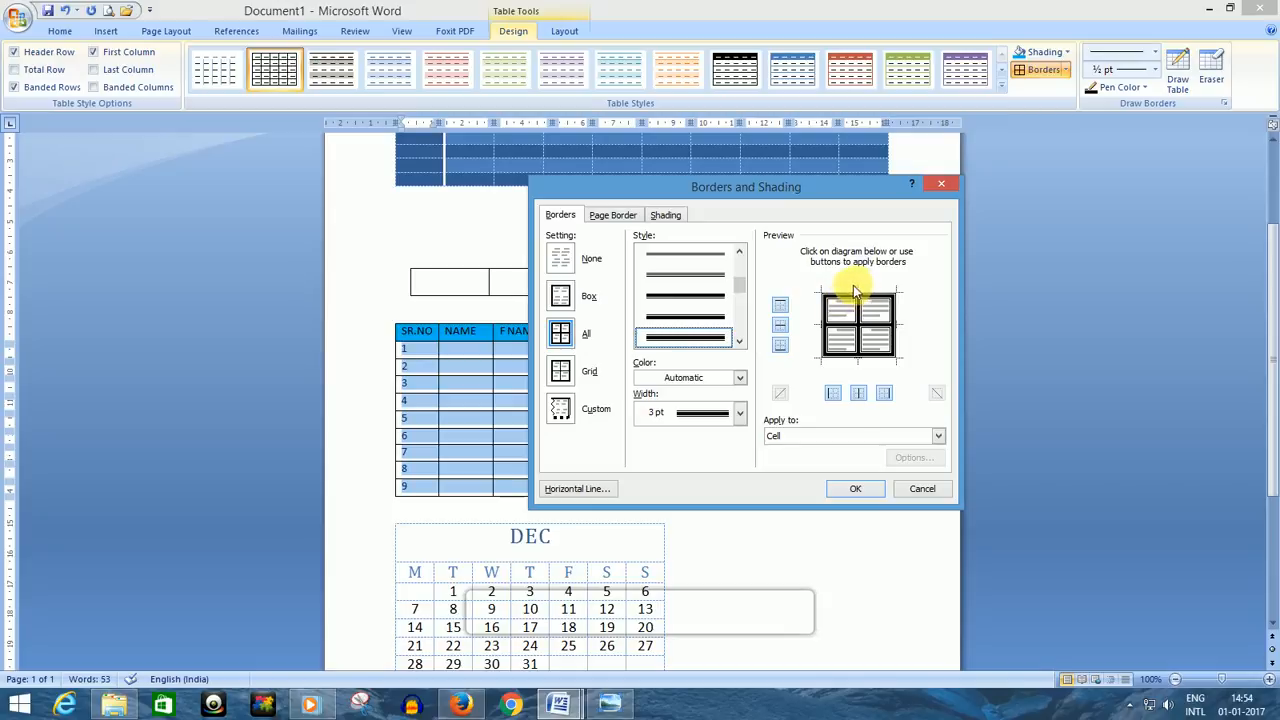
click(855, 488)
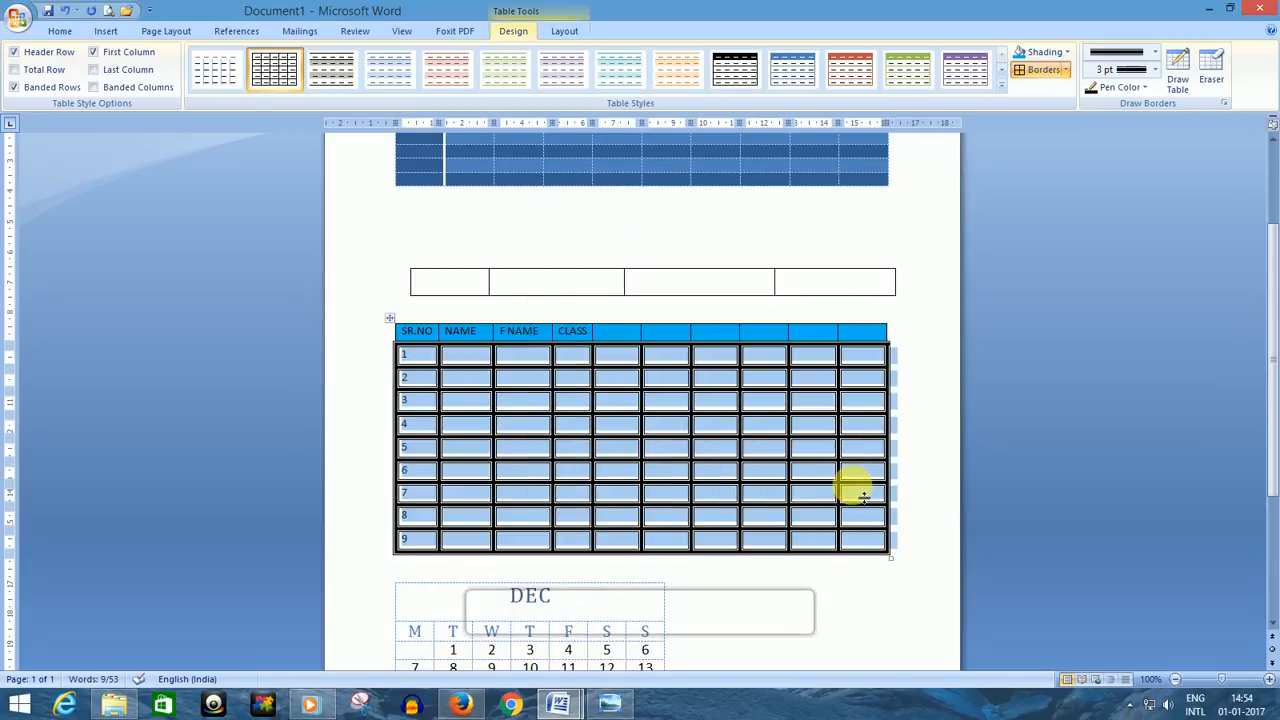
click(936, 550)
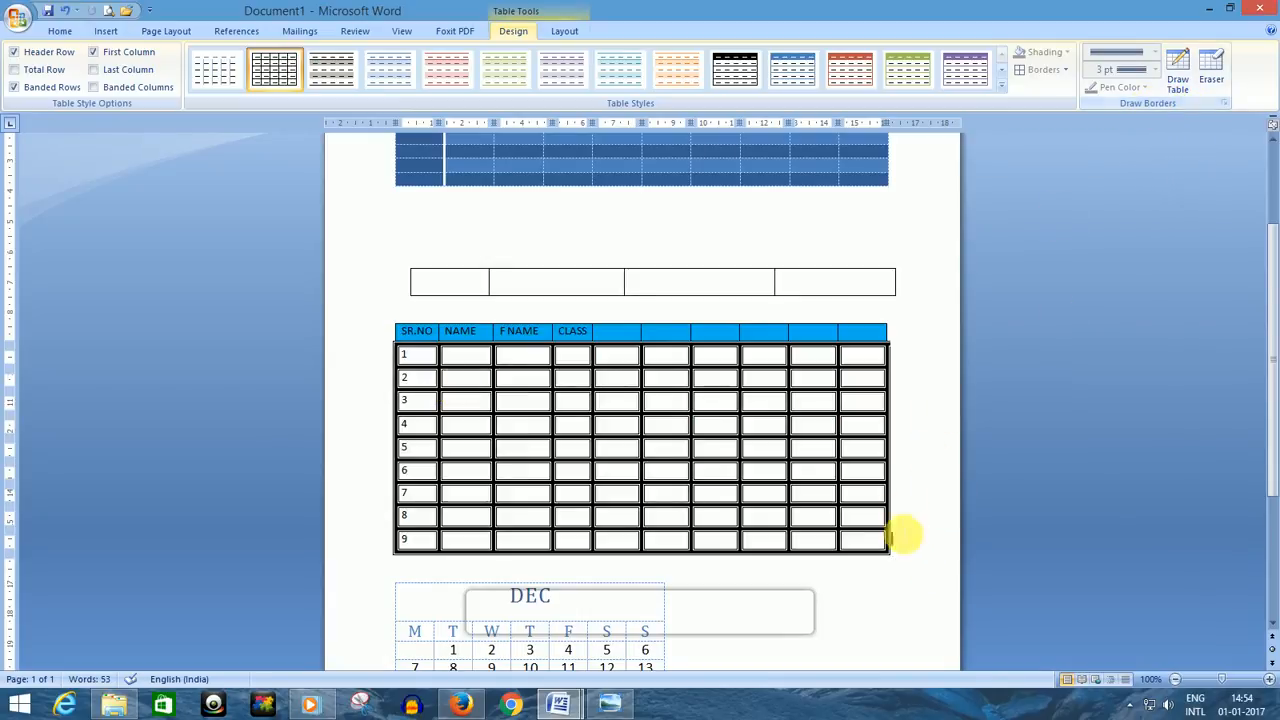
- Switch the borders of the SR.NO table's numbered rows to a single line and fill those rows with standard orange
mouse_move(919, 558)
mouse_down()
mouse_move(614, 514)
mouse_move(371, 371)
mouse_up()
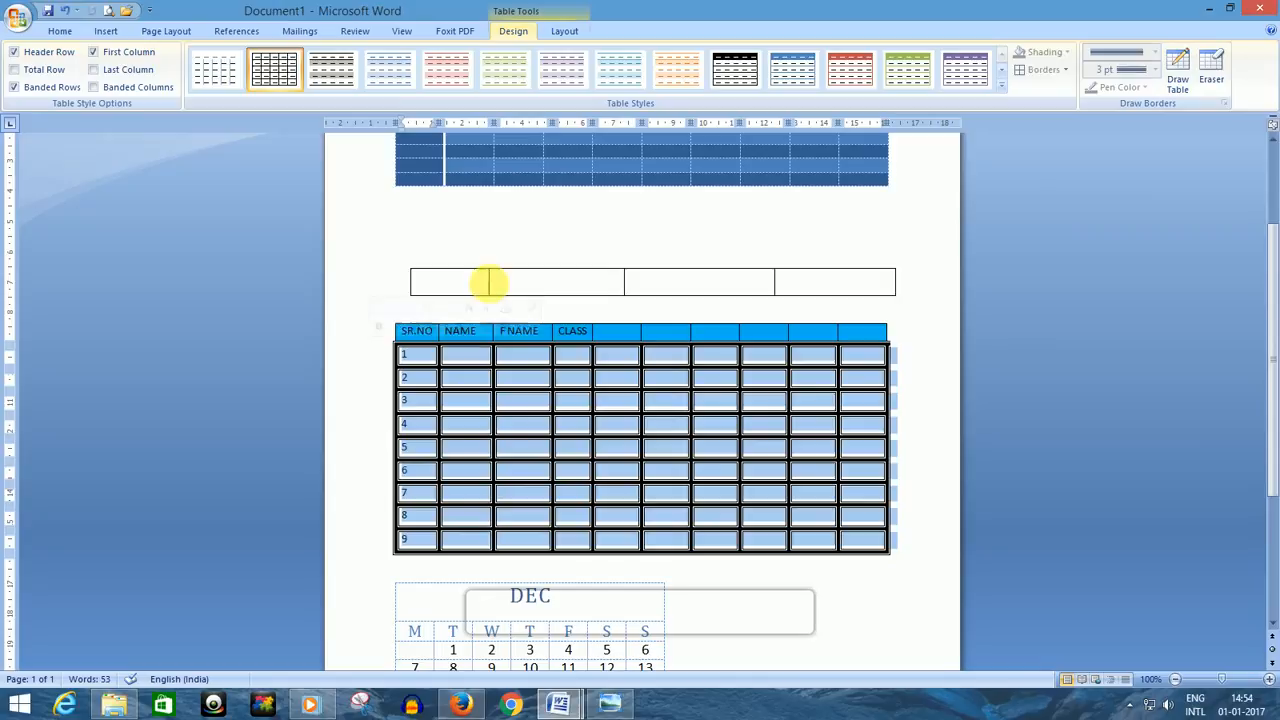
click(1224, 104)
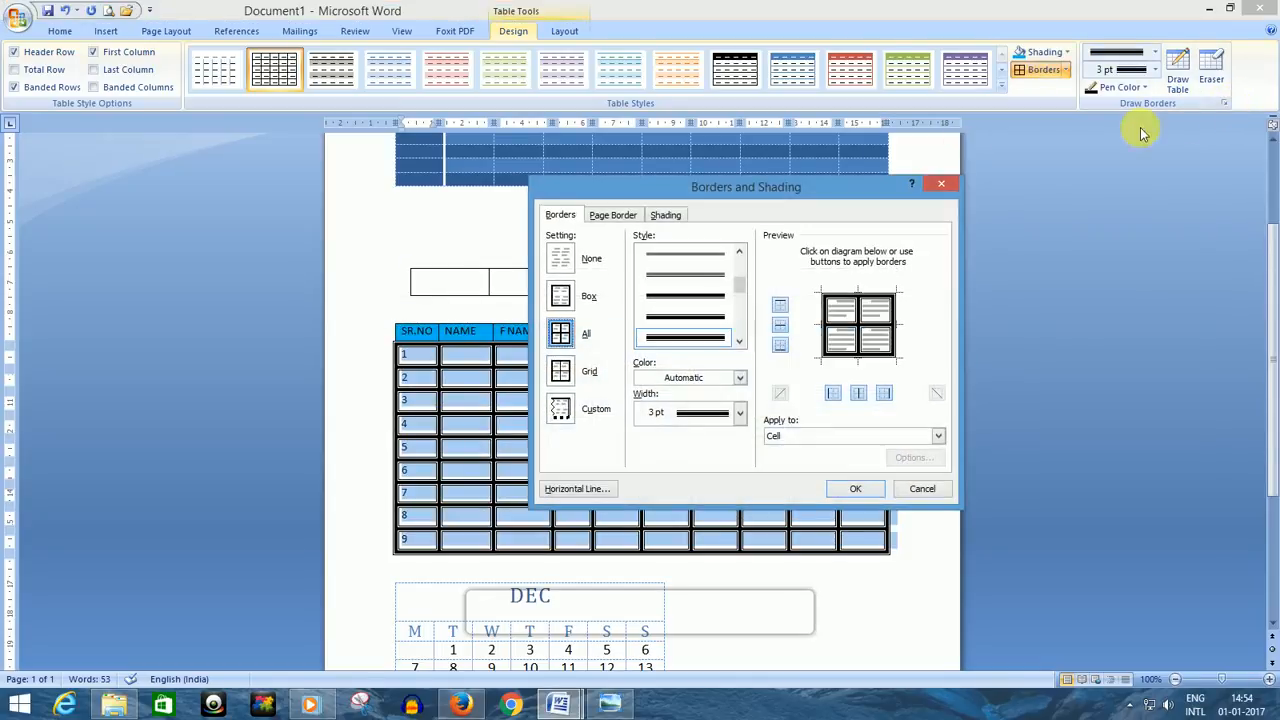
click(728, 274)
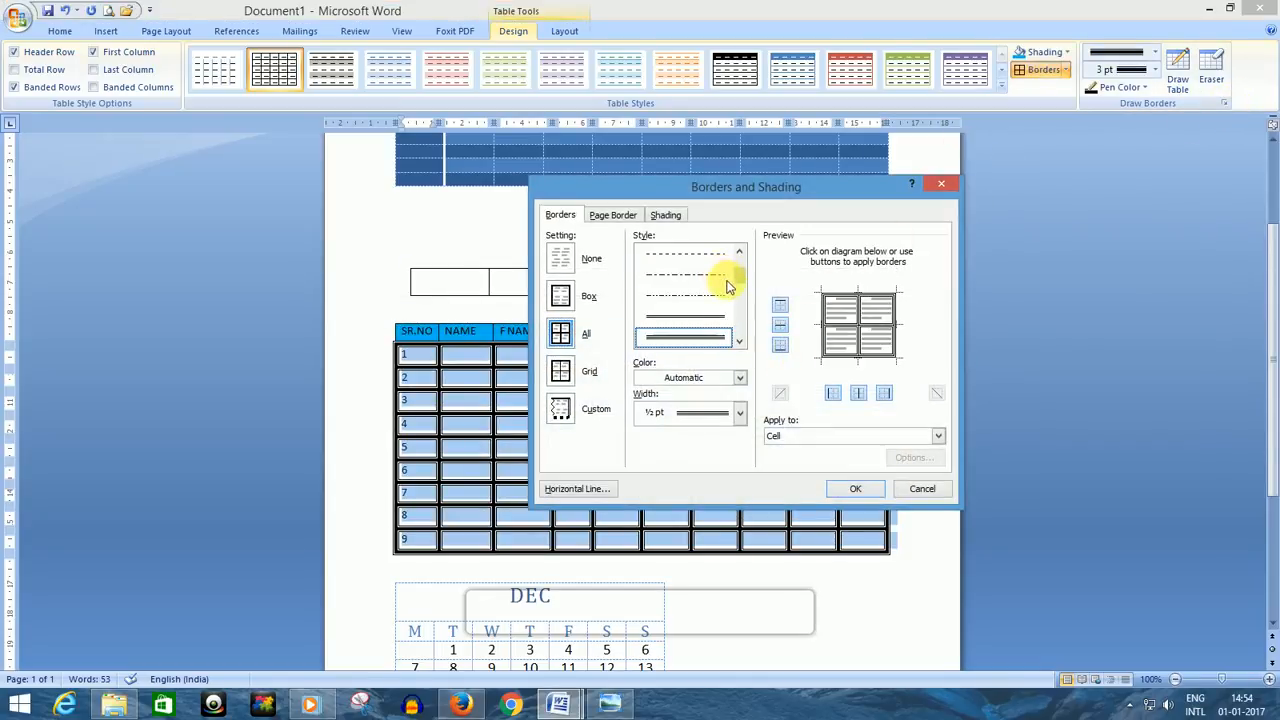
click(738, 253)
click(707, 256)
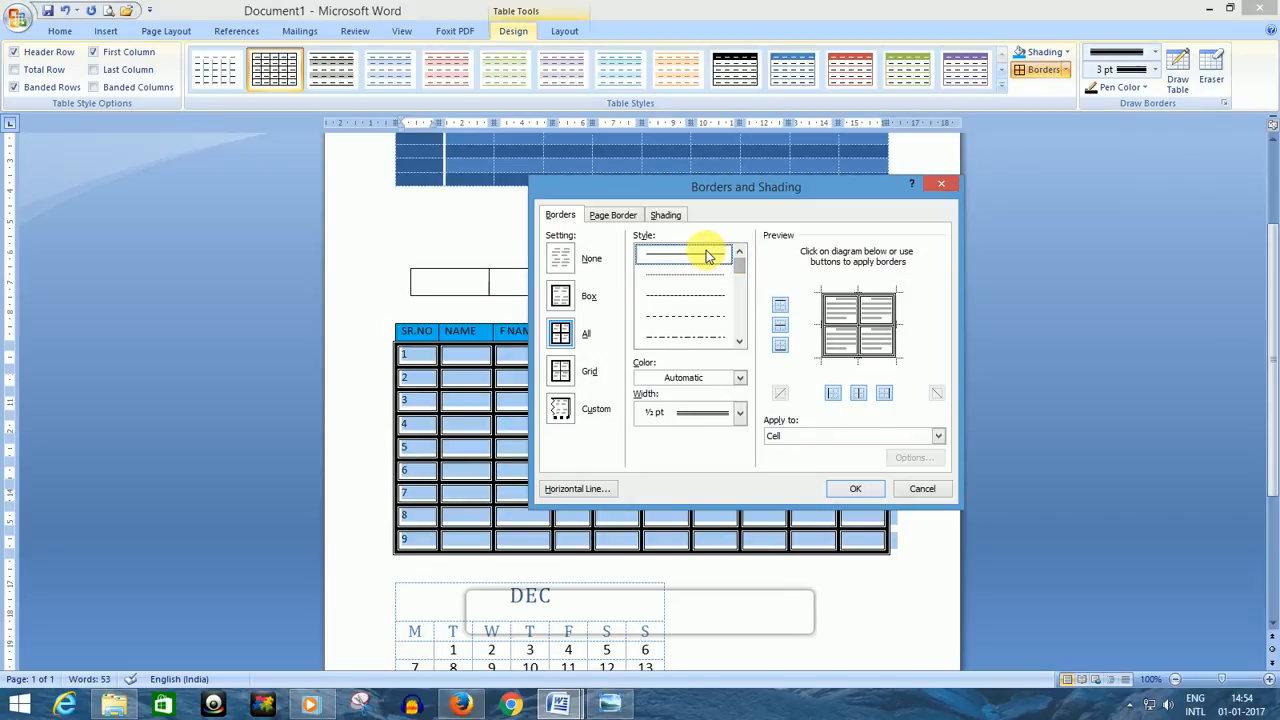
click(667, 216)
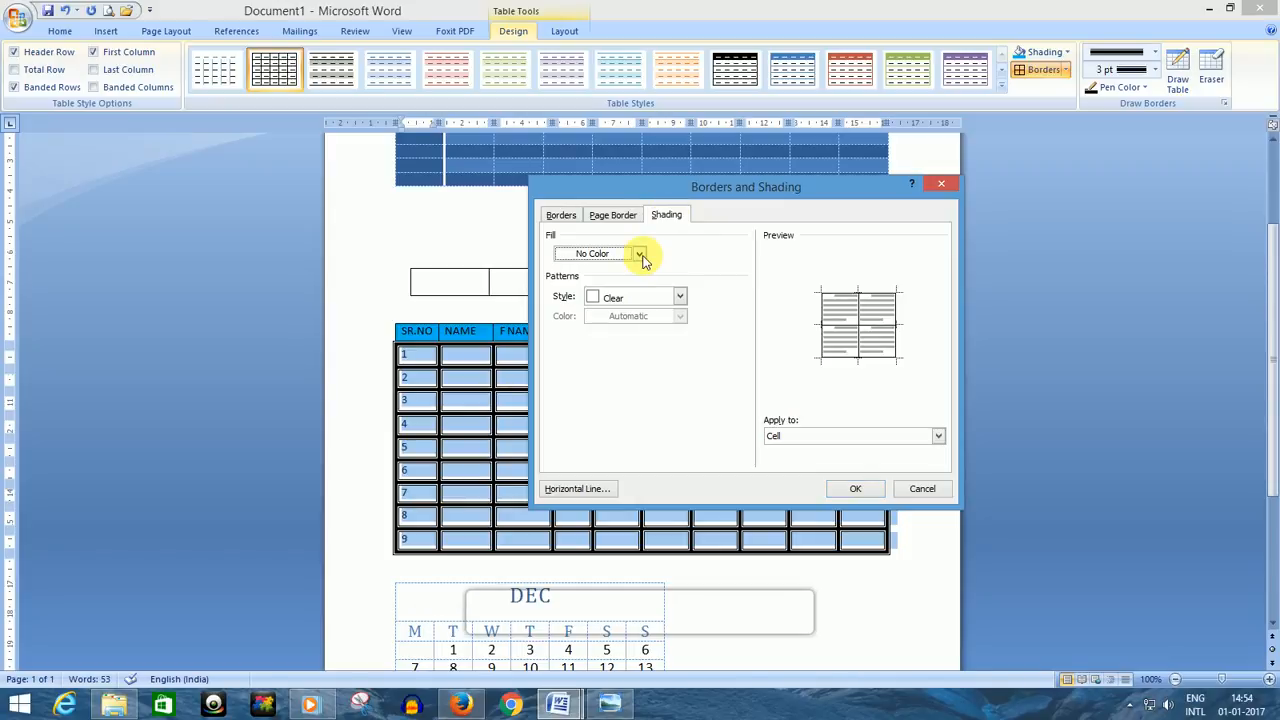
click(640, 255)
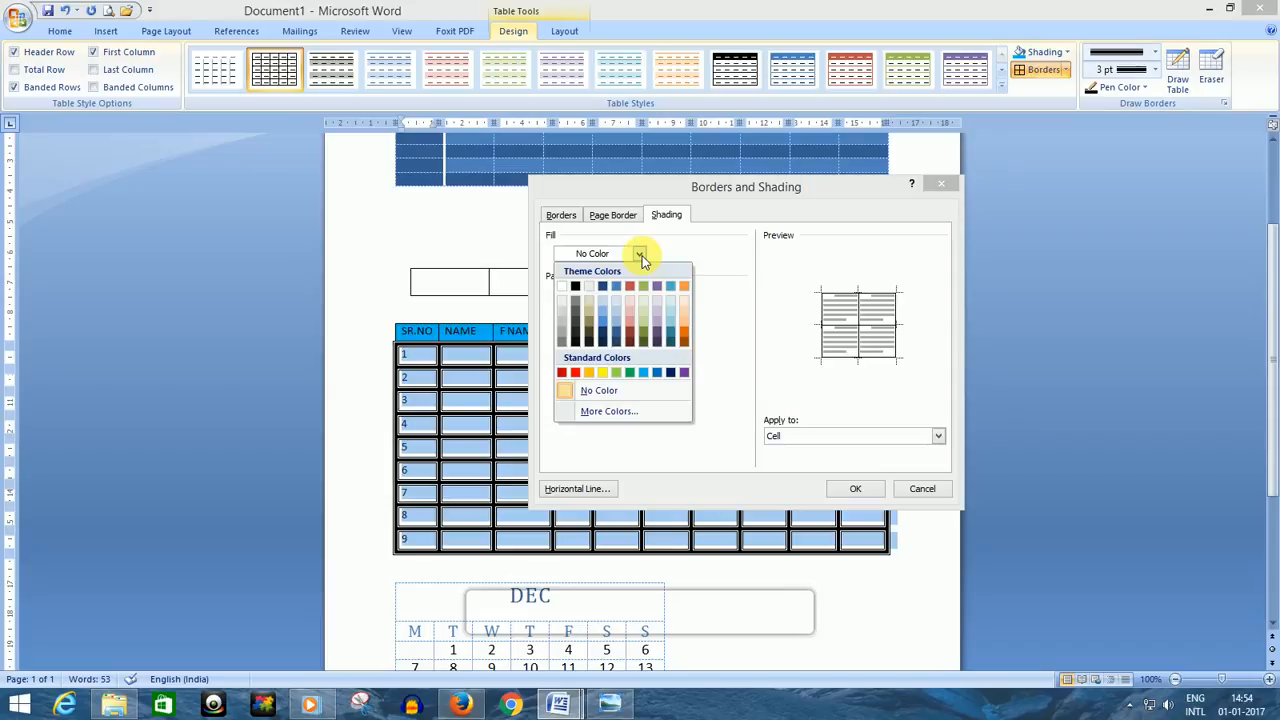
click(590, 372)
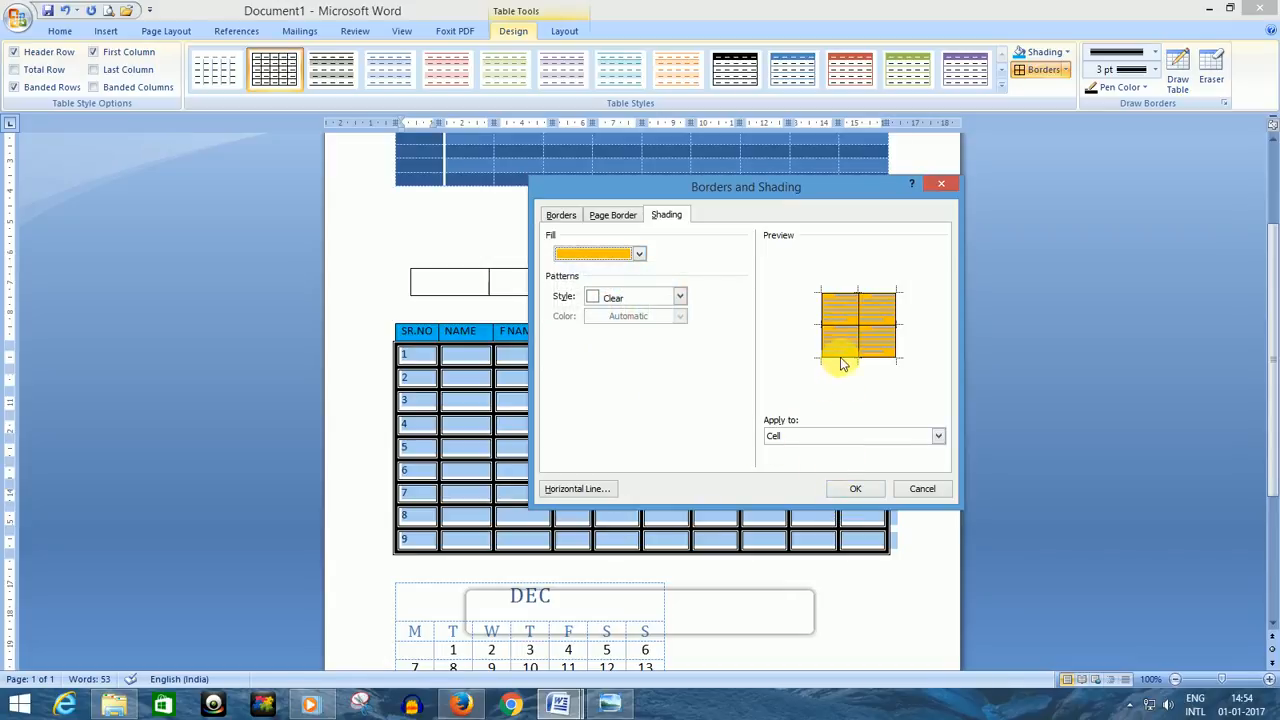
click(855, 488)
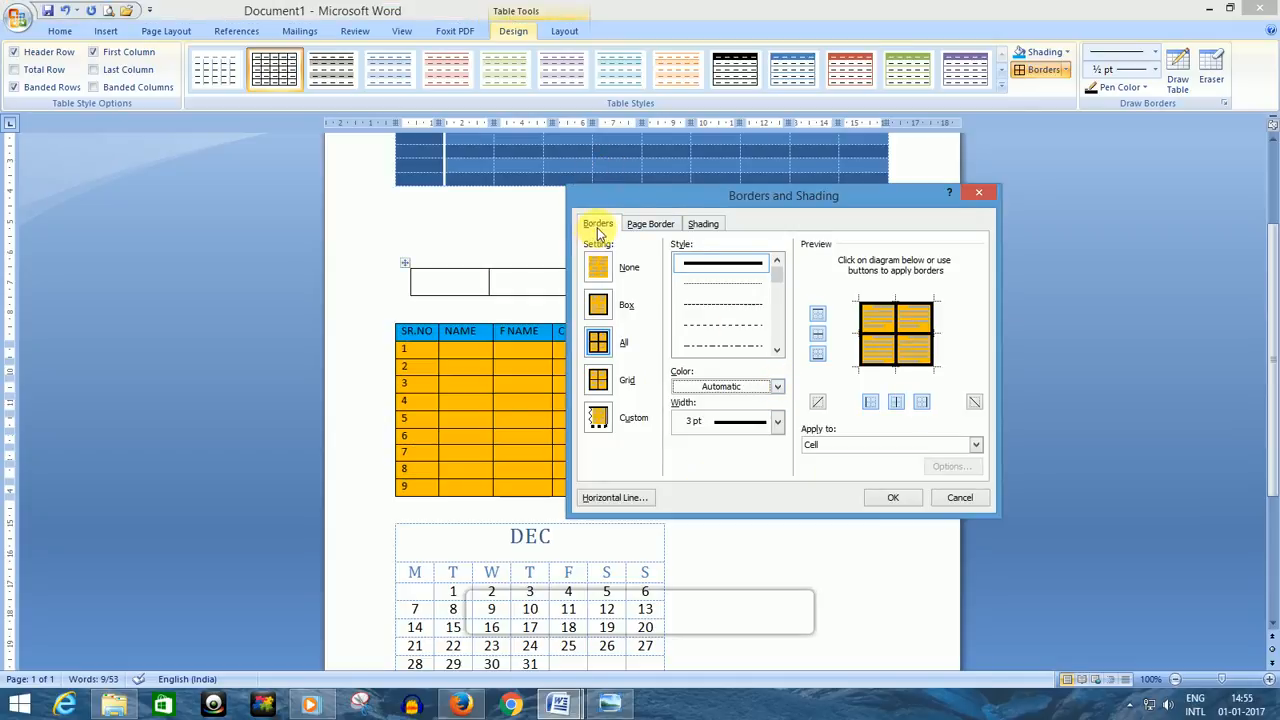
- Give the orange rows 3 pt borders in the standard blue colour
click(778, 387)
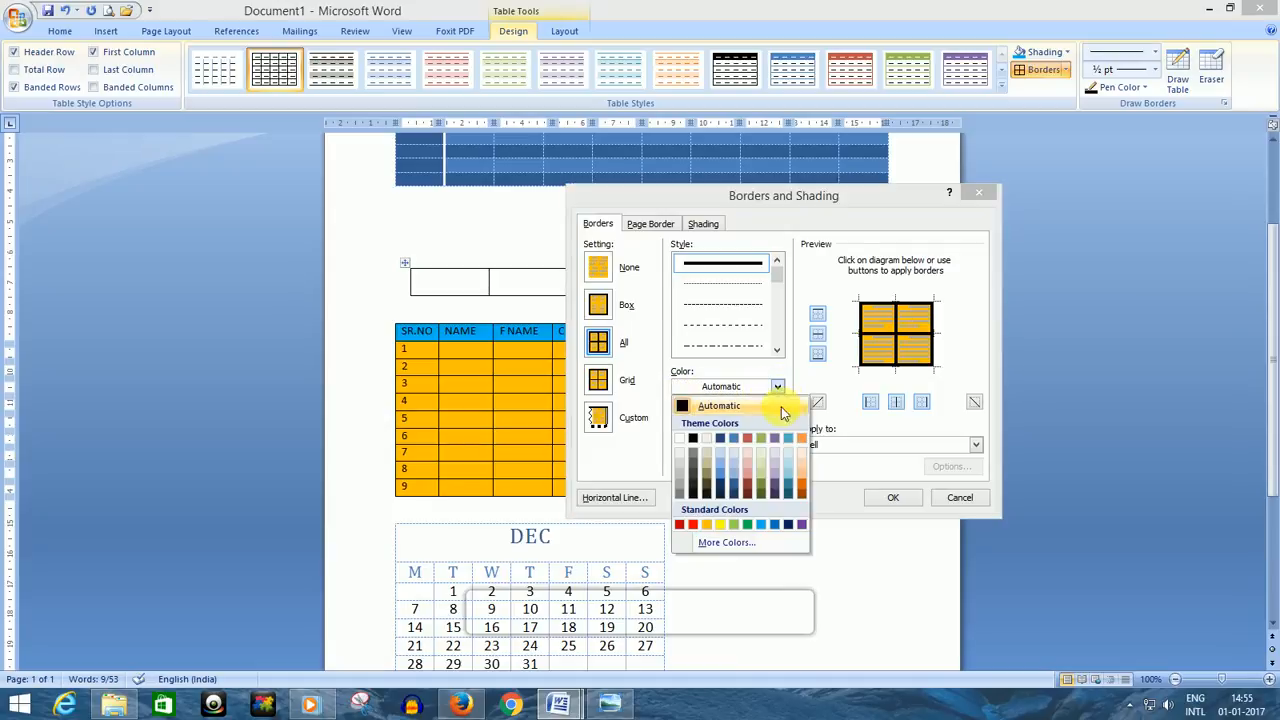
click(777, 524)
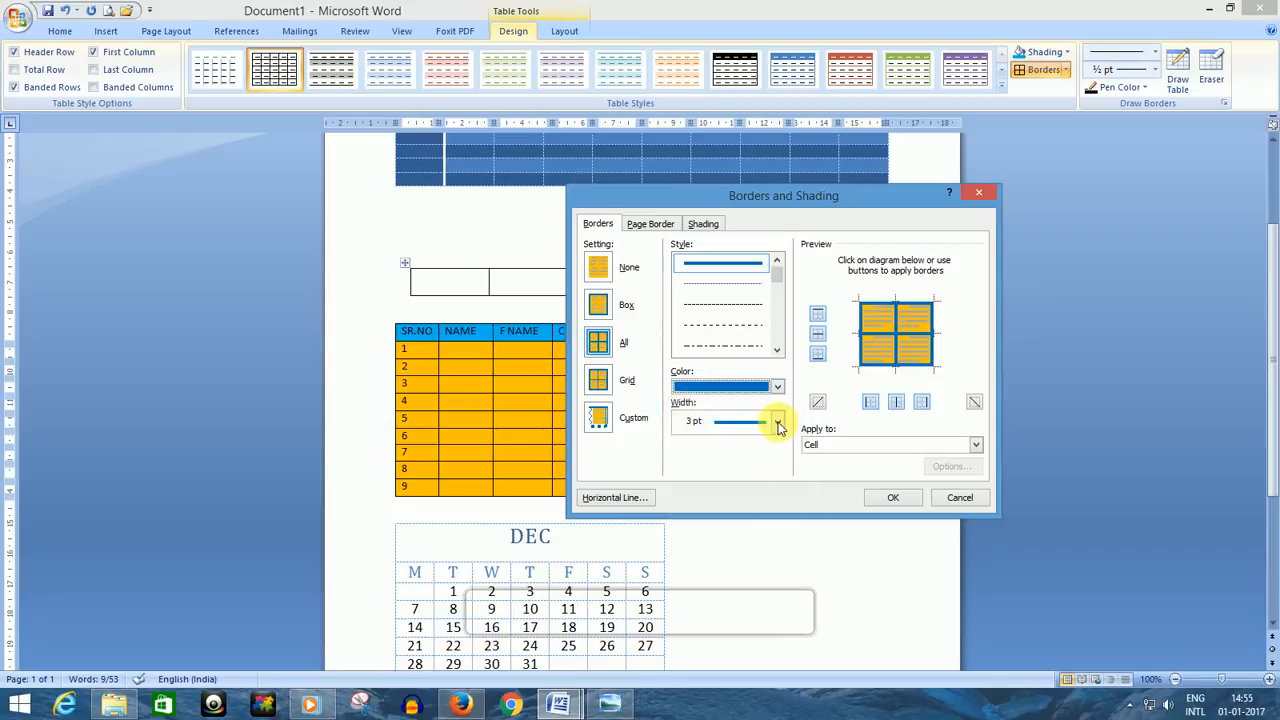
click(886, 494)
click(918, 500)
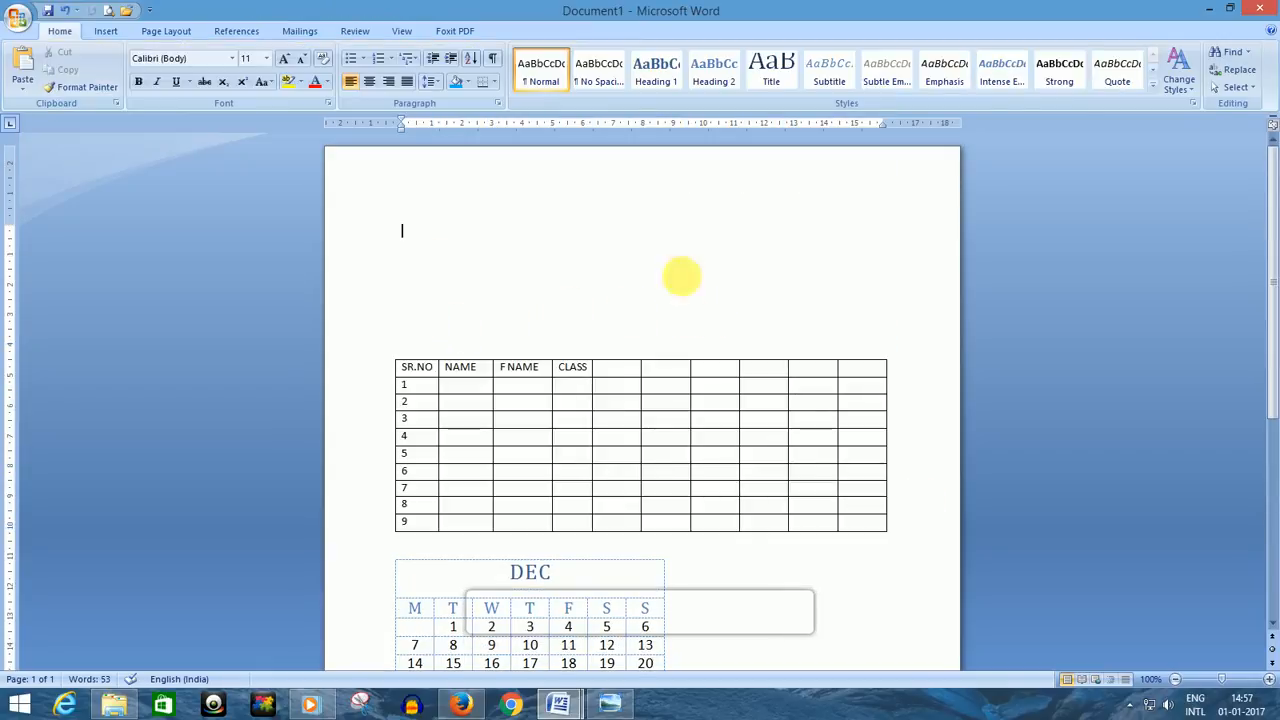
- Select the whole SR.NO table and move it up toward the top of the page
click(530, 421)
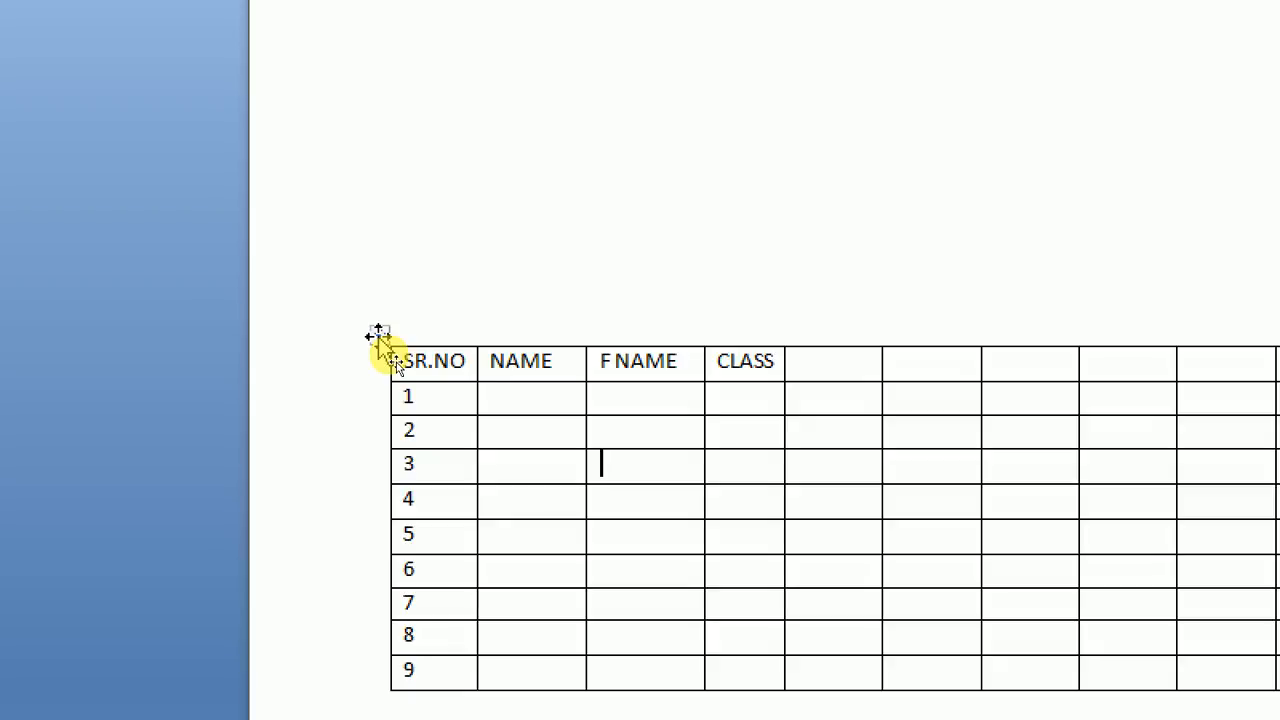
click(380, 338)
drag(378, 334, 309, 113)
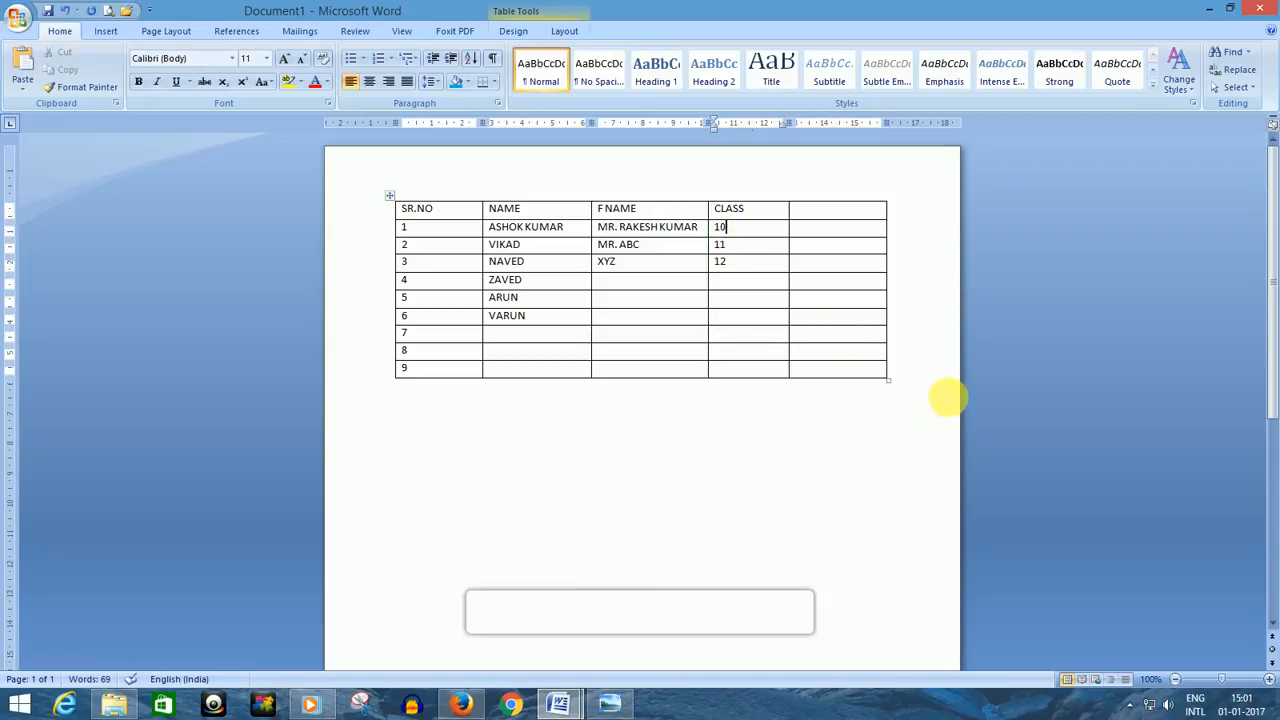
- Select the entire SR.NO table and switch its alignment between centre and left, finishing with right alignment
drag(892, 371, 380, 206)
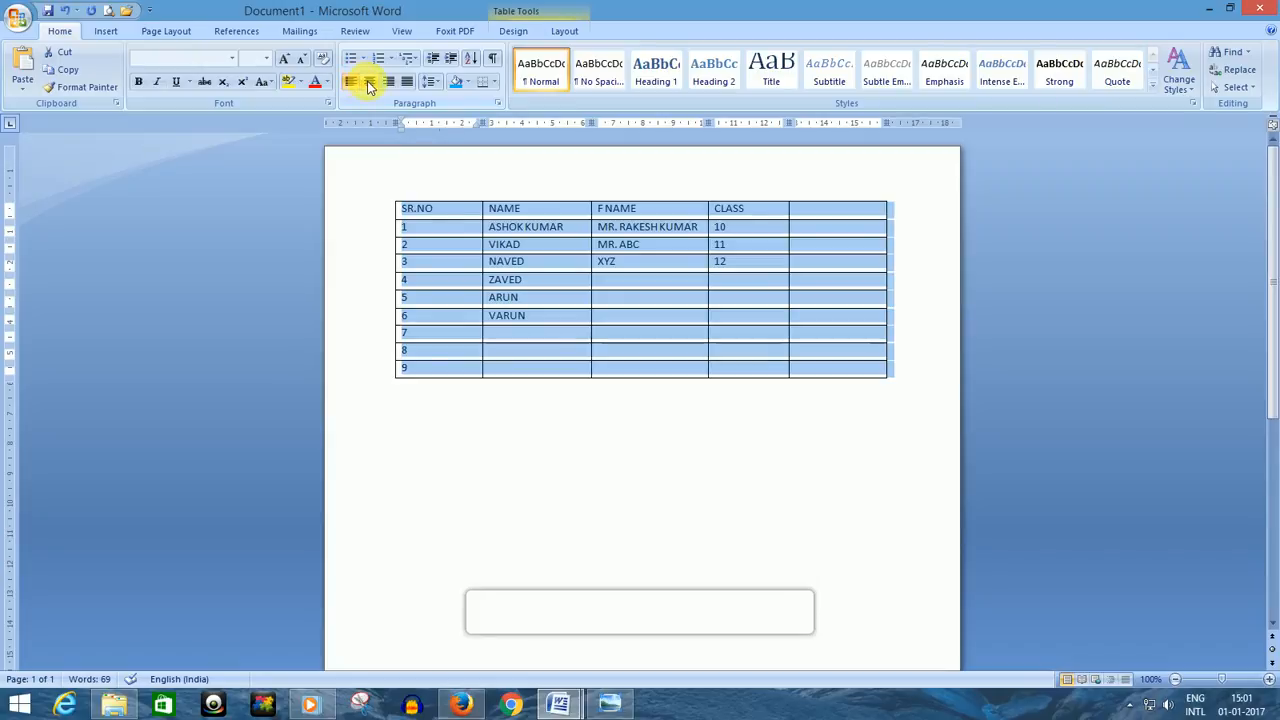
click(369, 84)
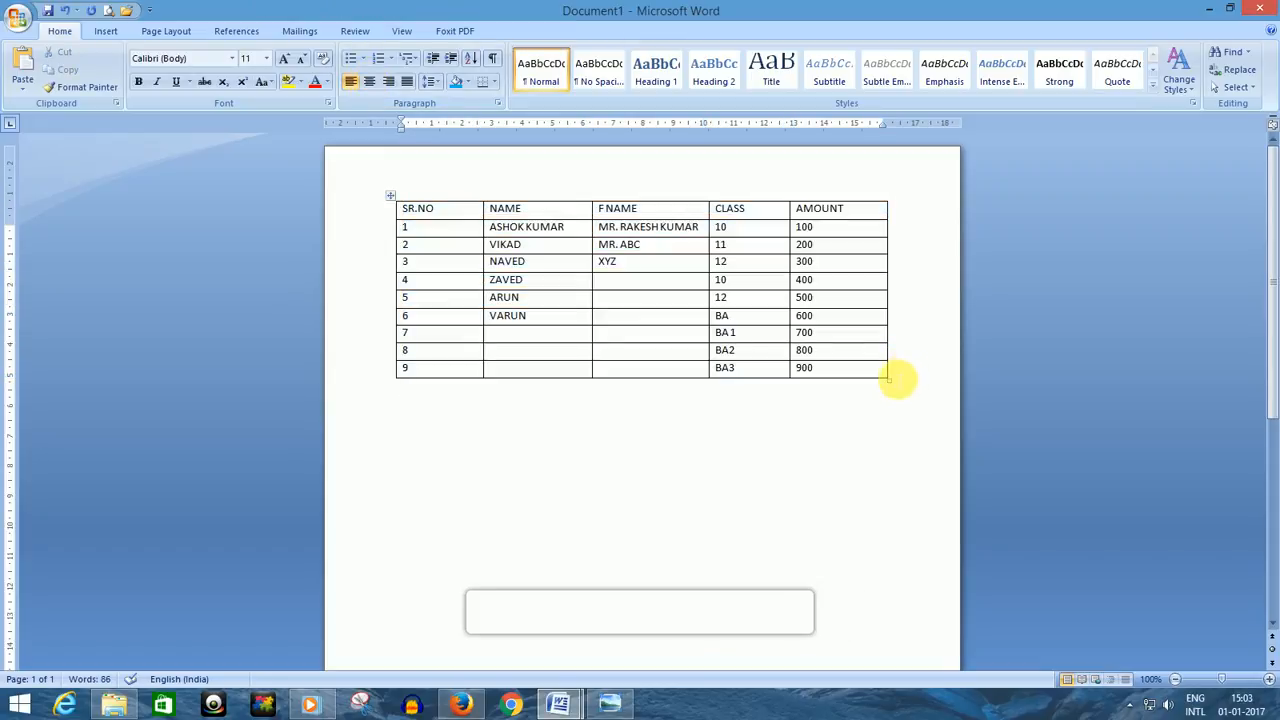
drag(899, 379, 380, 214)
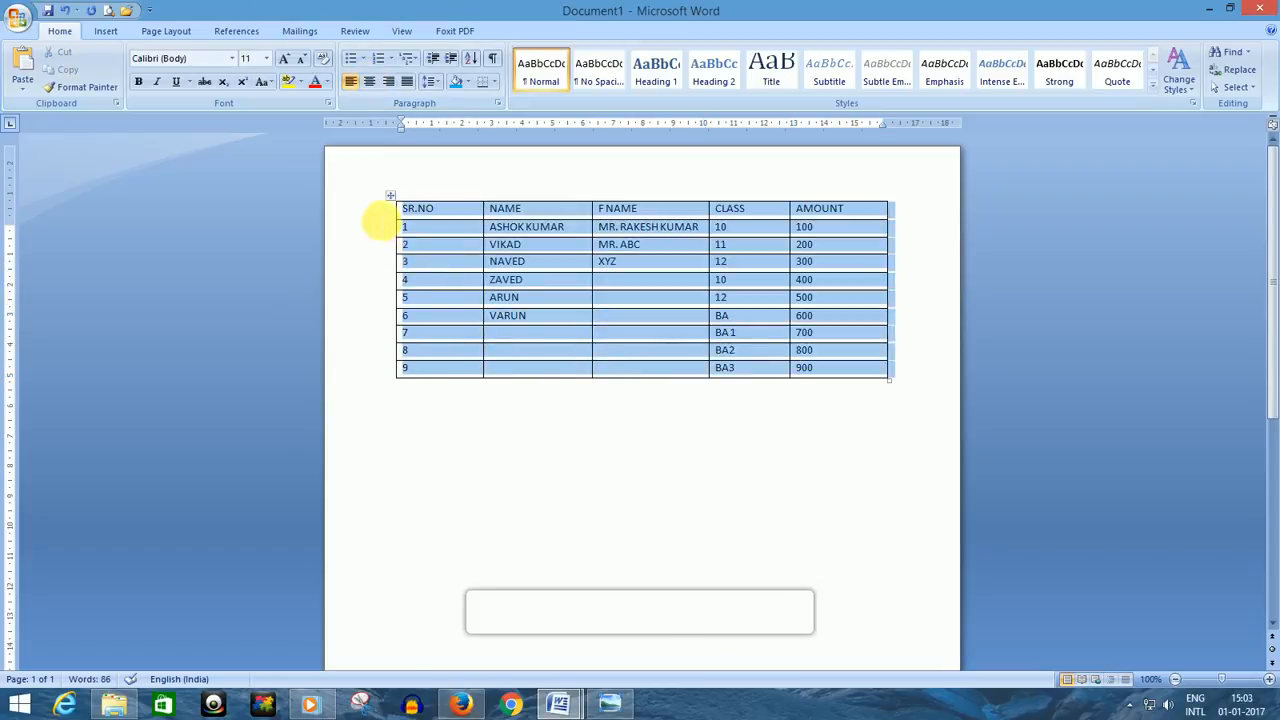
click(353, 83)
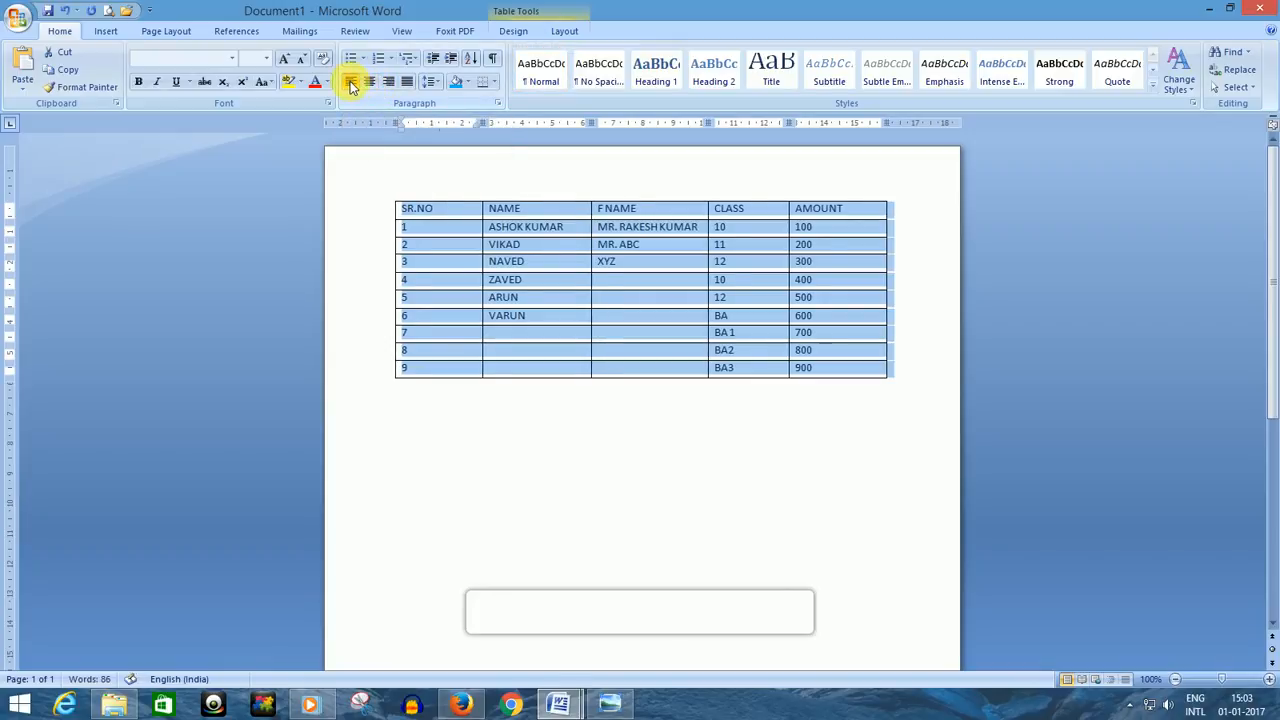
click(367, 89)
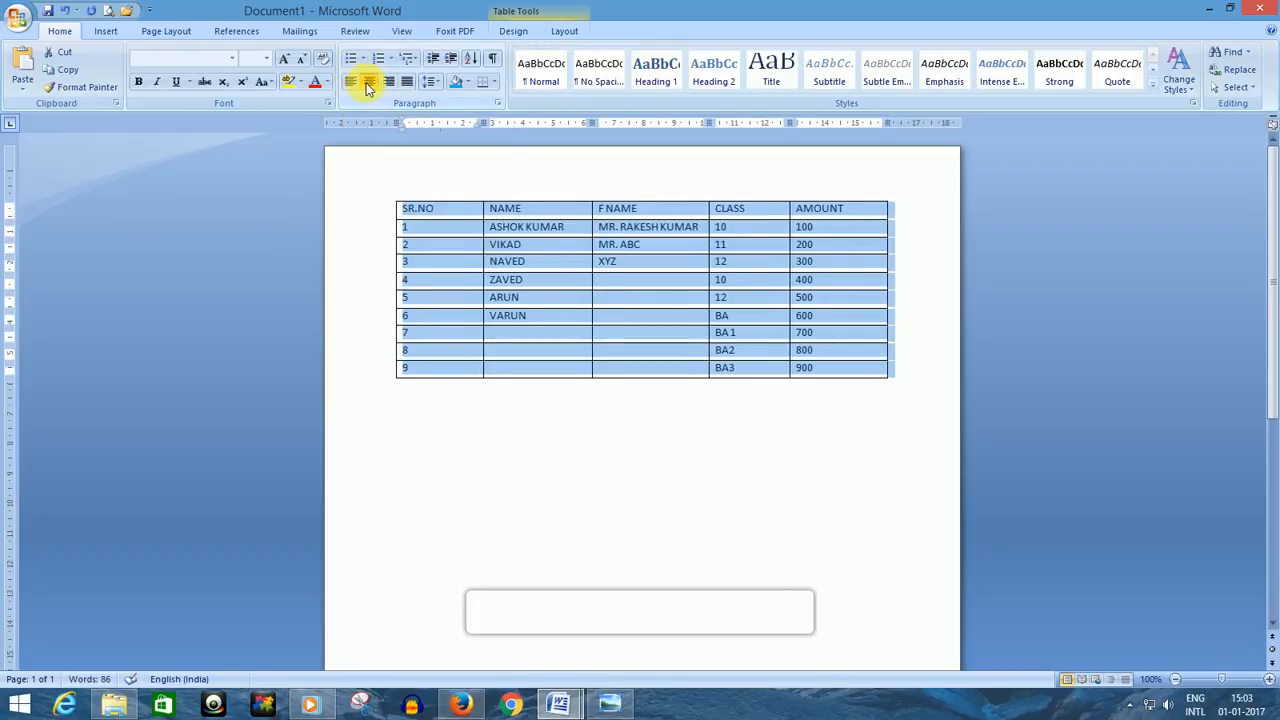
click(393, 85)
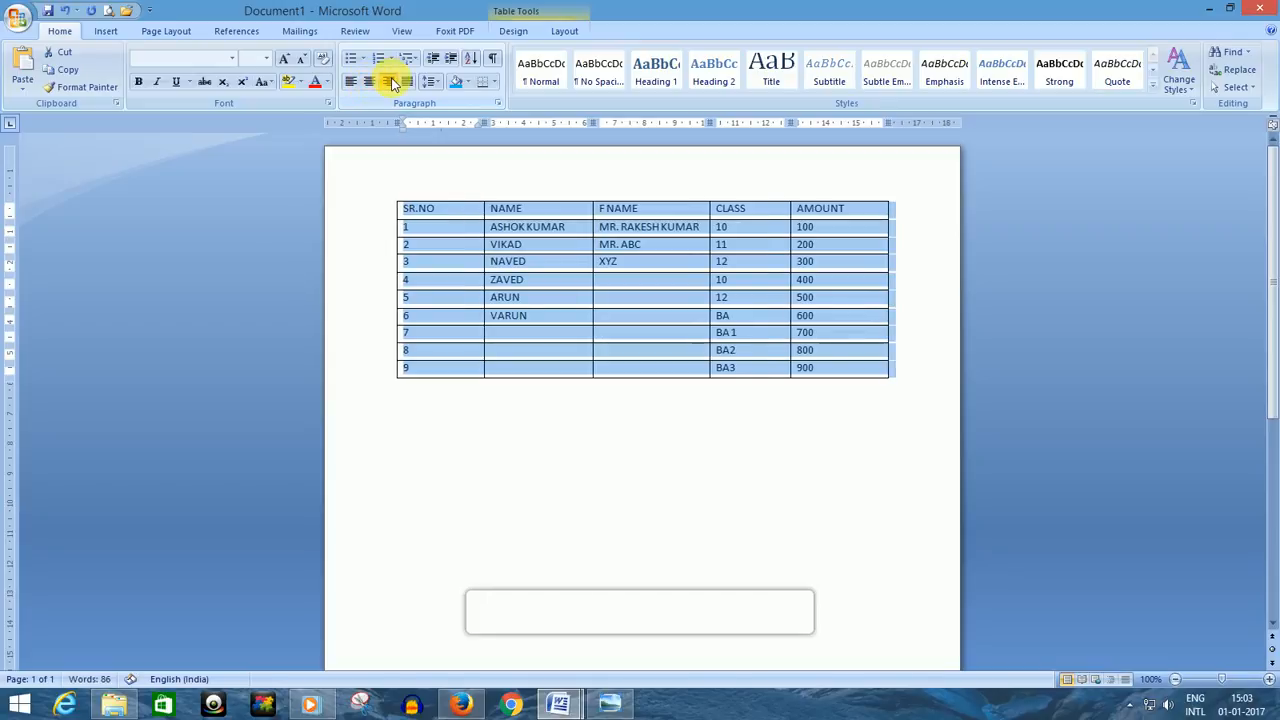
- Compare left, centre and right alignment for the text in all SR.NO table cells, finishing with centred text
click(350, 84)
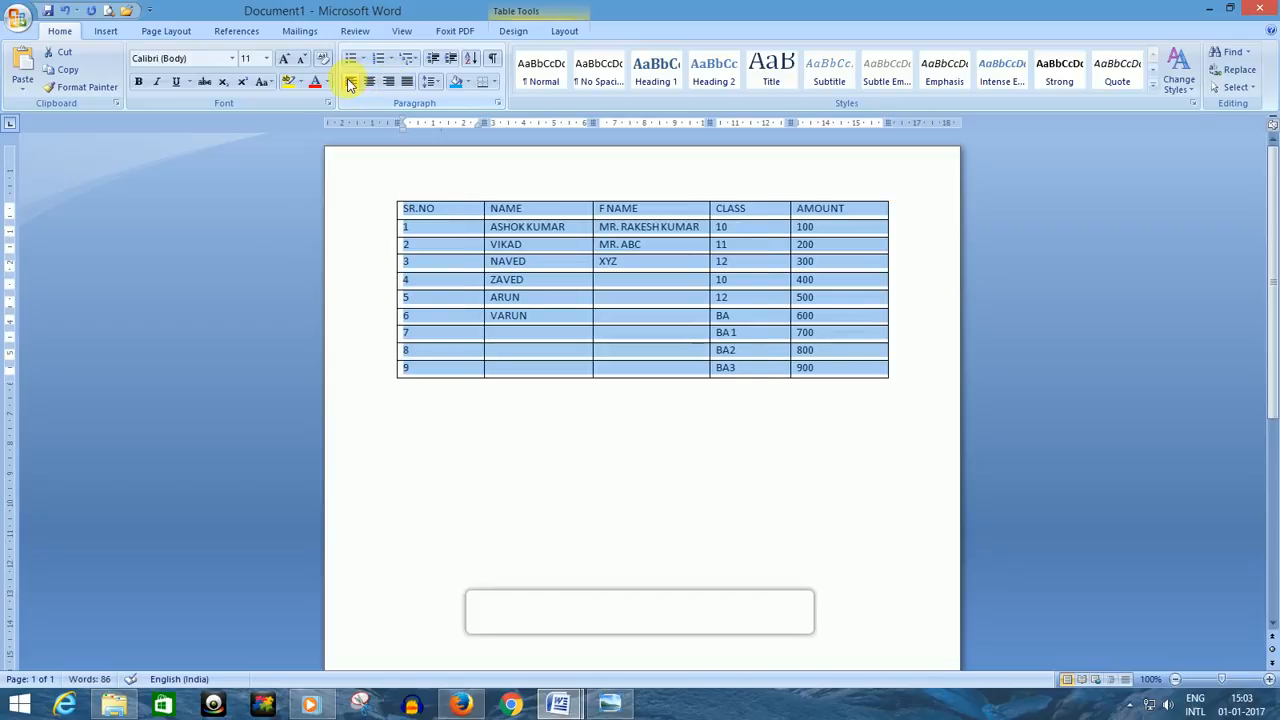
click(366, 85)
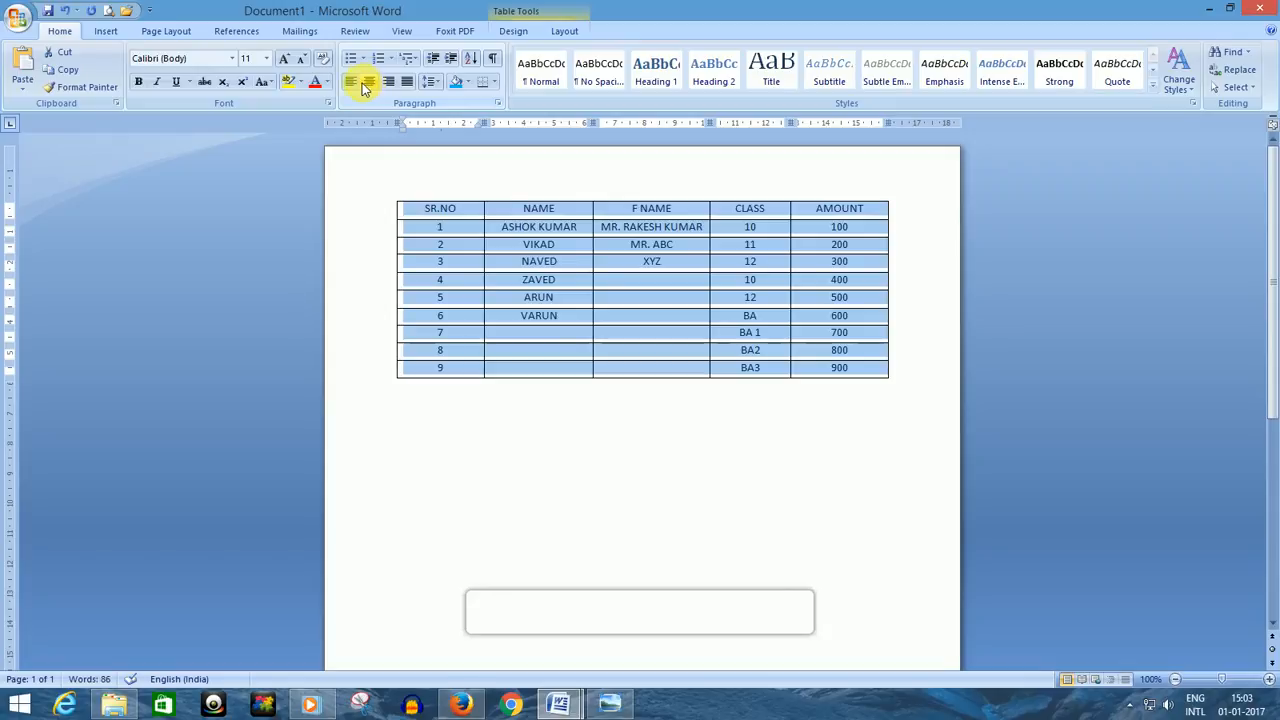
click(350, 84)
click(388, 84)
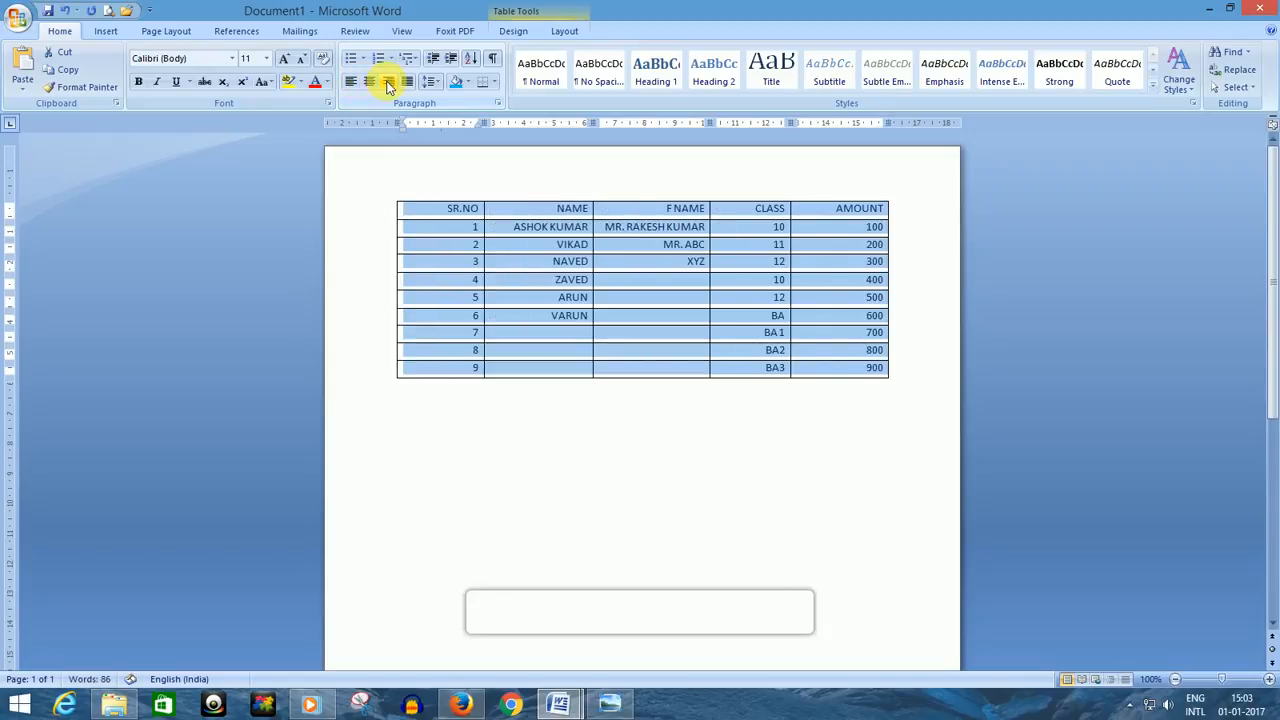
click(368, 82)
click(350, 84)
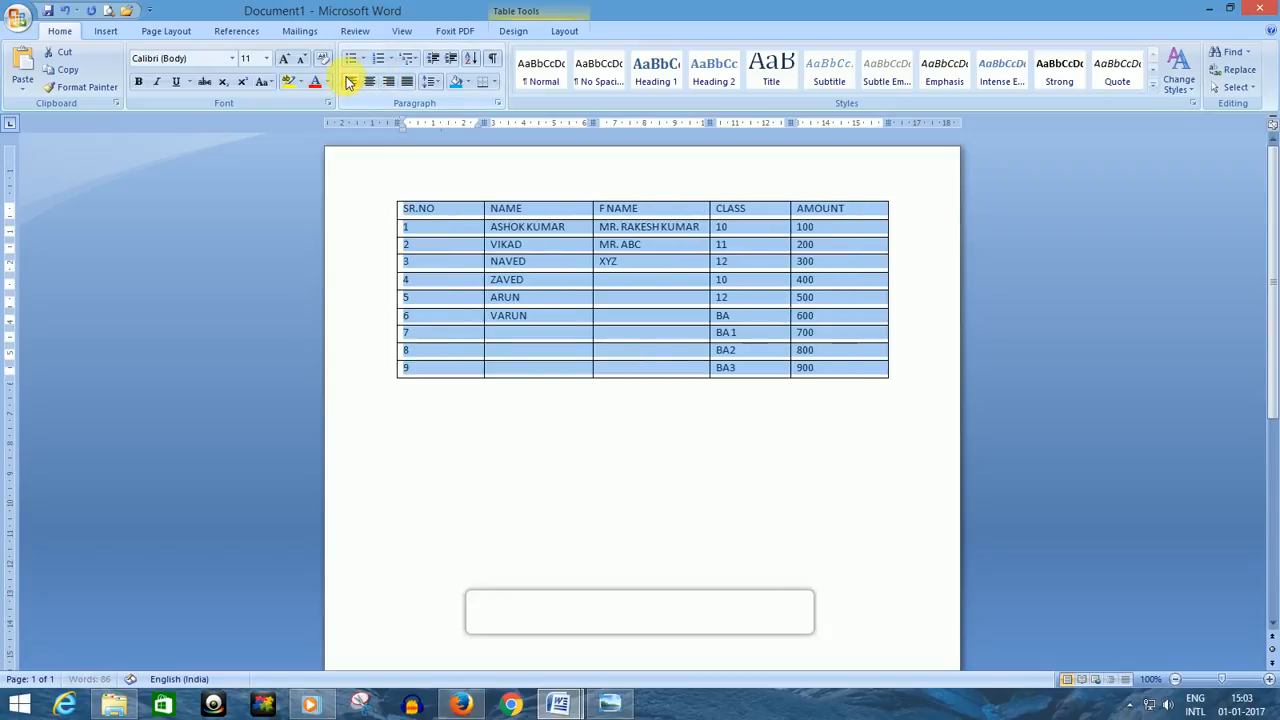
click(374, 82)
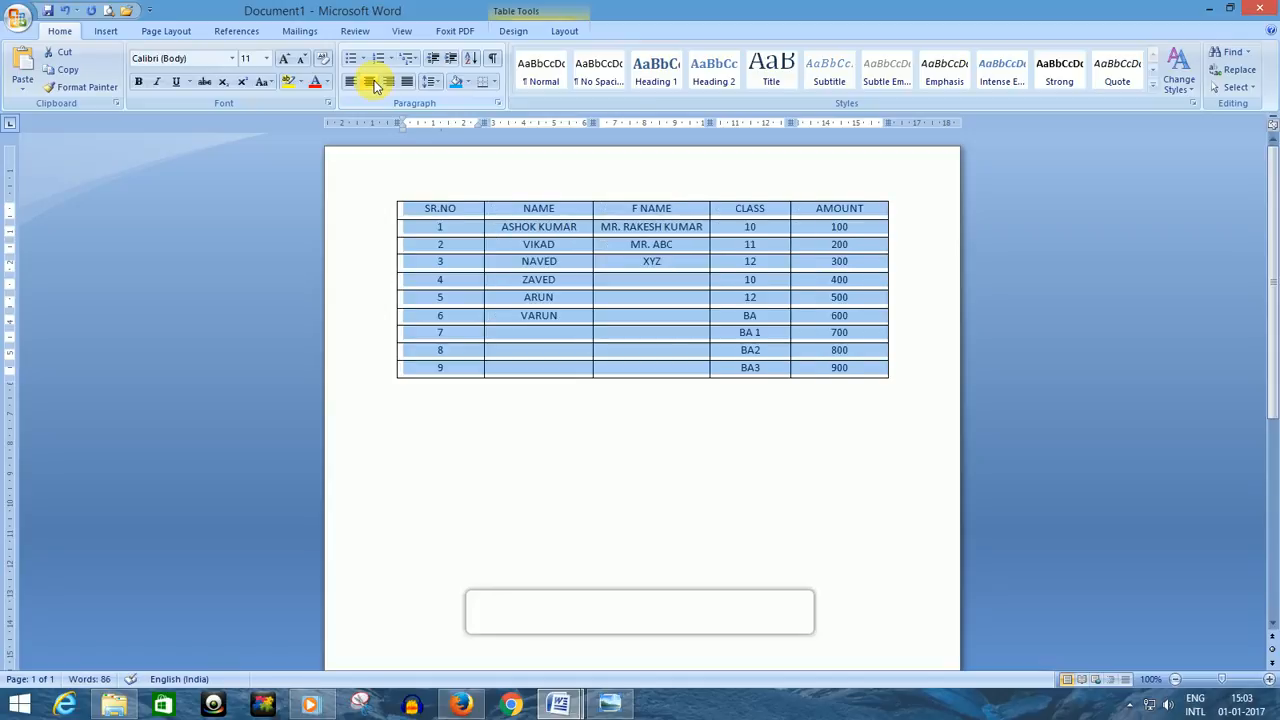
click(438, 354)
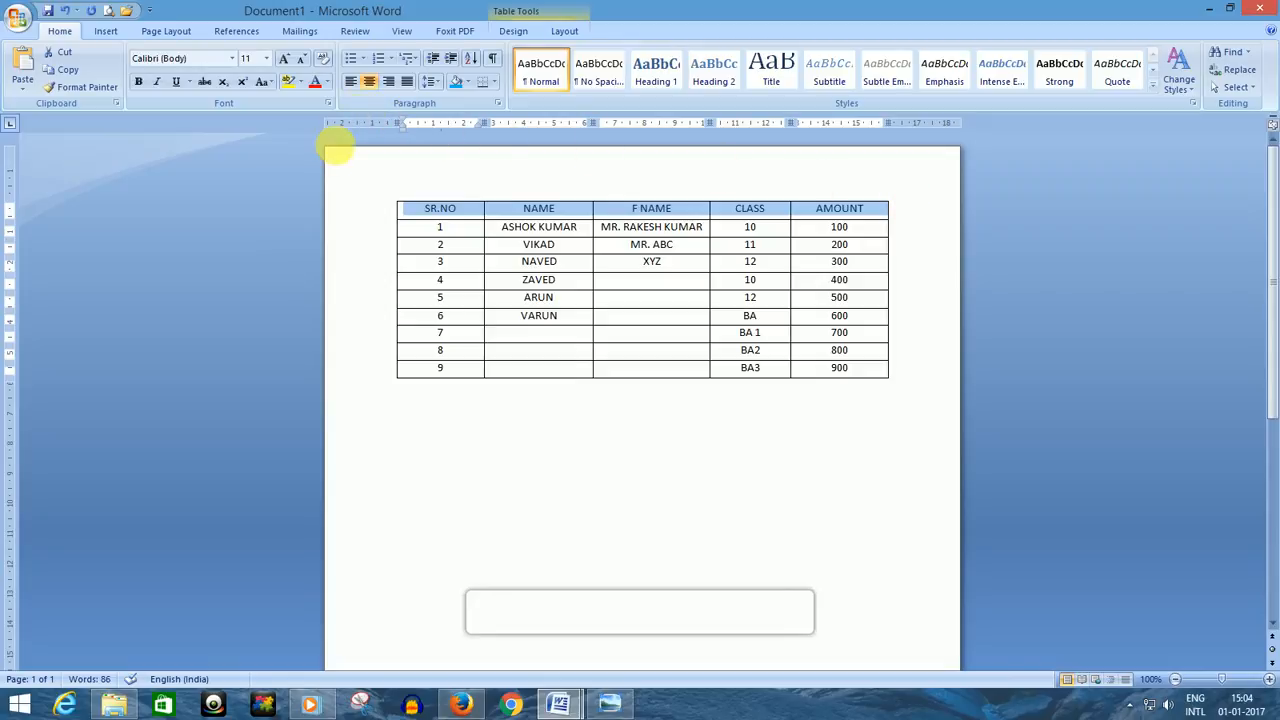
- Set the font size of the SR.NO table's heading row to 20 and try left alignment on it
click(267, 59)
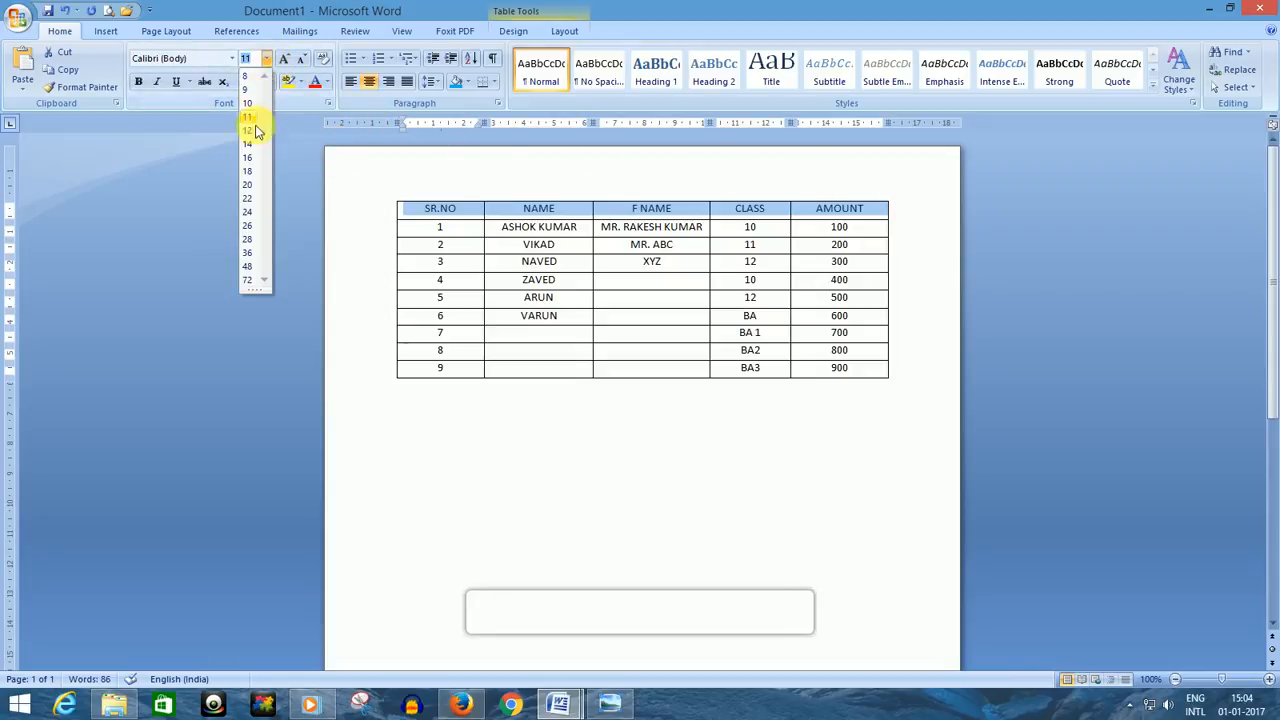
click(245, 190)
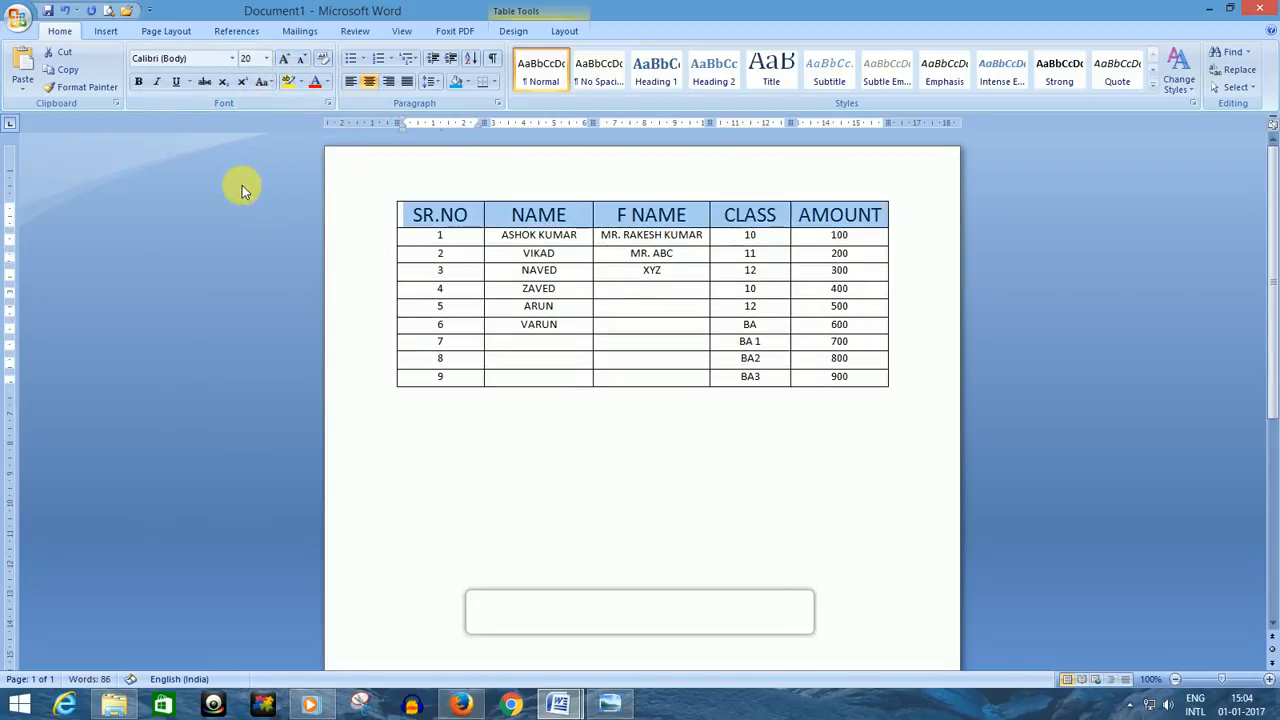
click(352, 84)
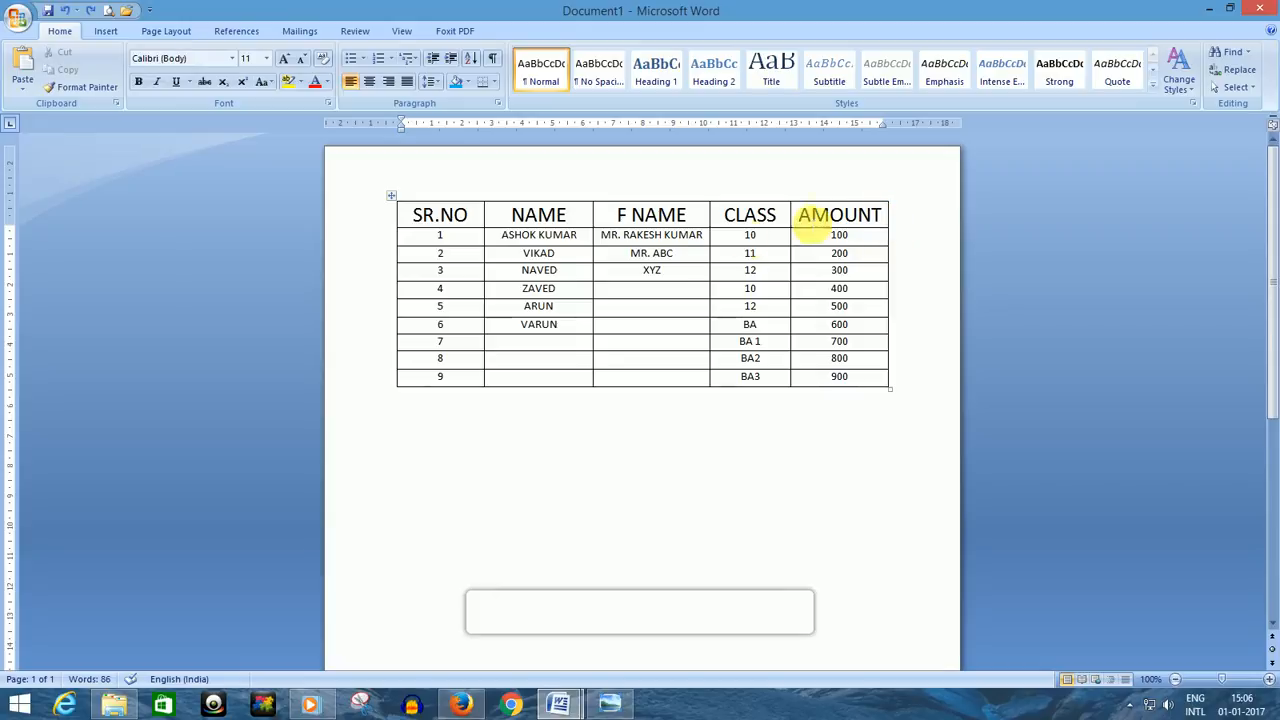
- Insert an empty column to the right of the AMOUNT column in the SR.NO table
click(640, 310)
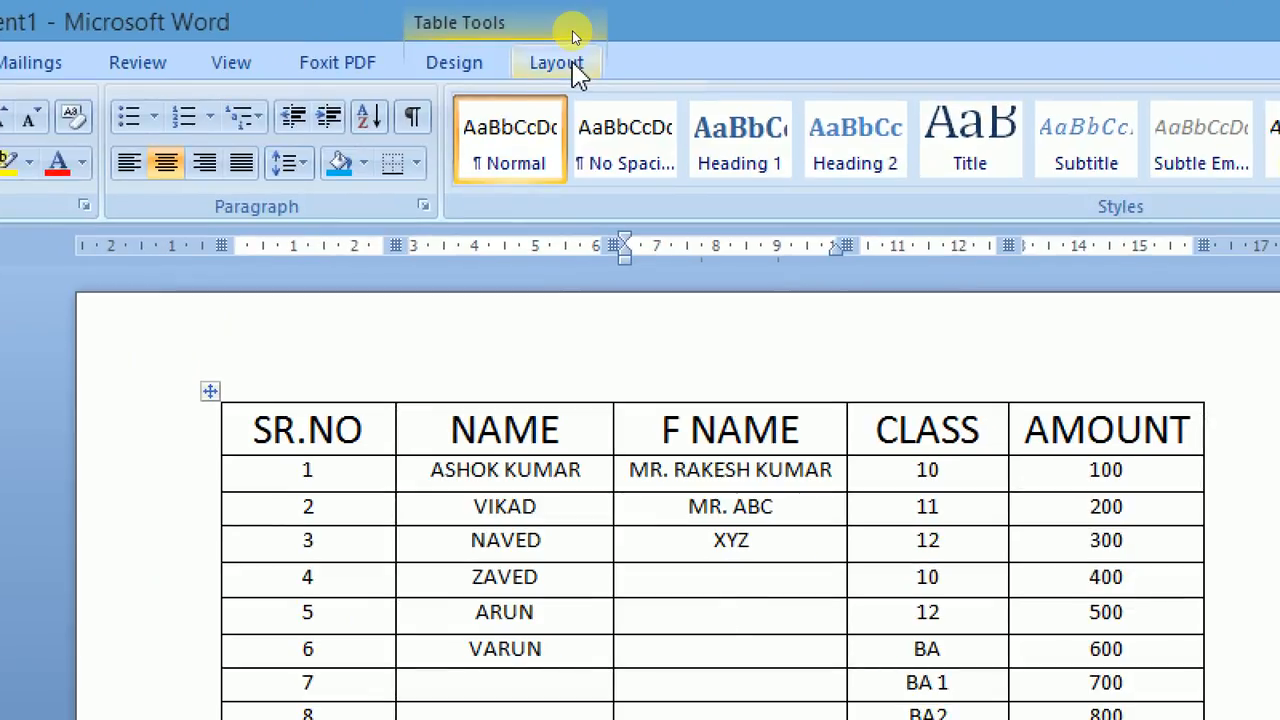
click(568, 32)
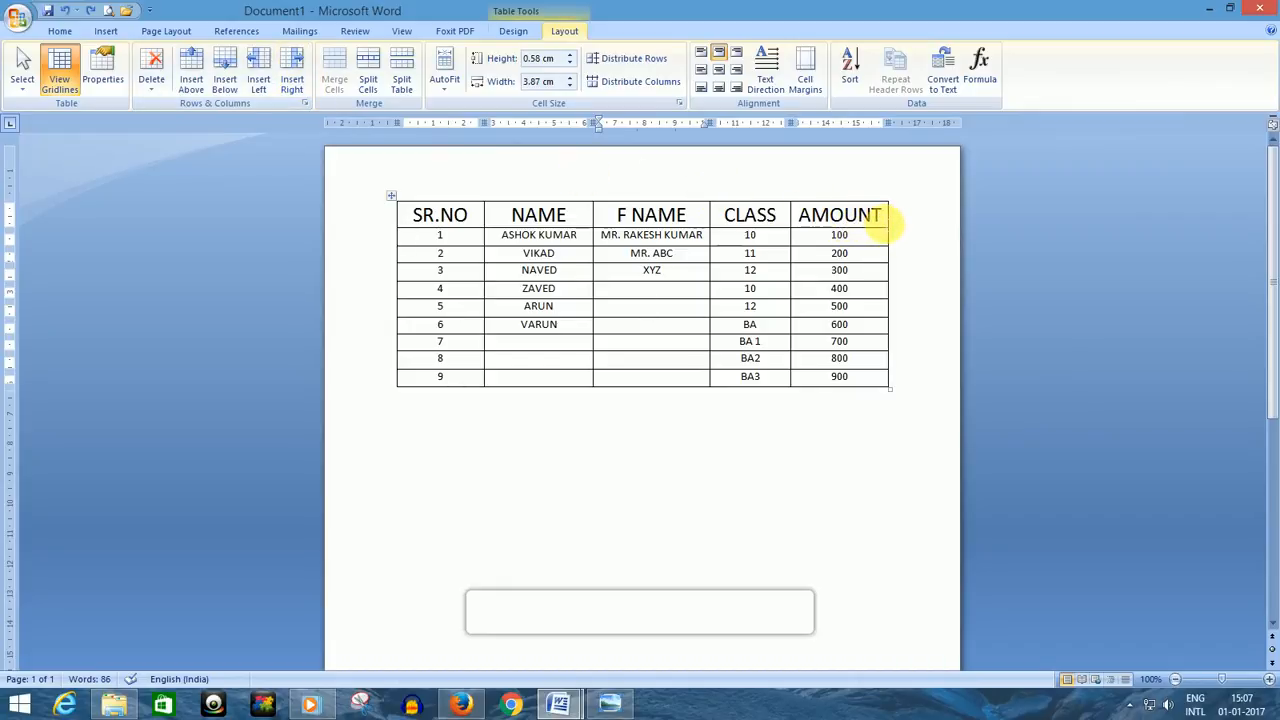
click(889, 222)
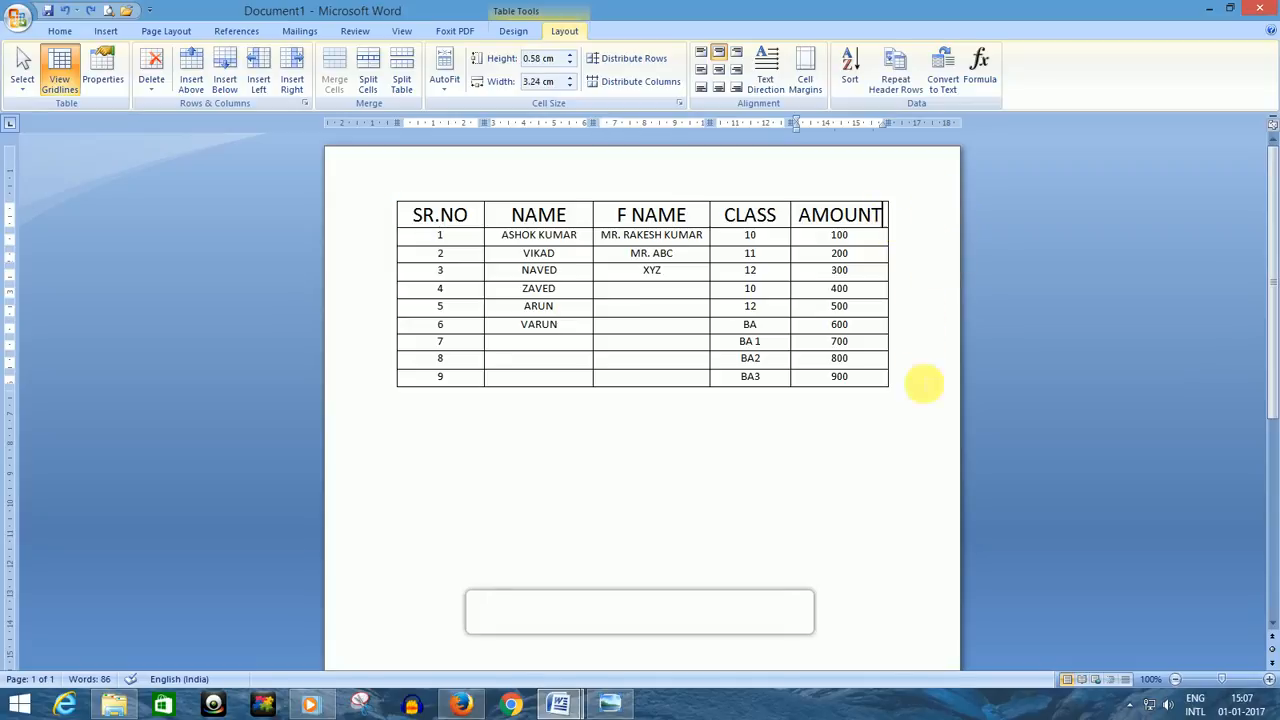
click(293, 84)
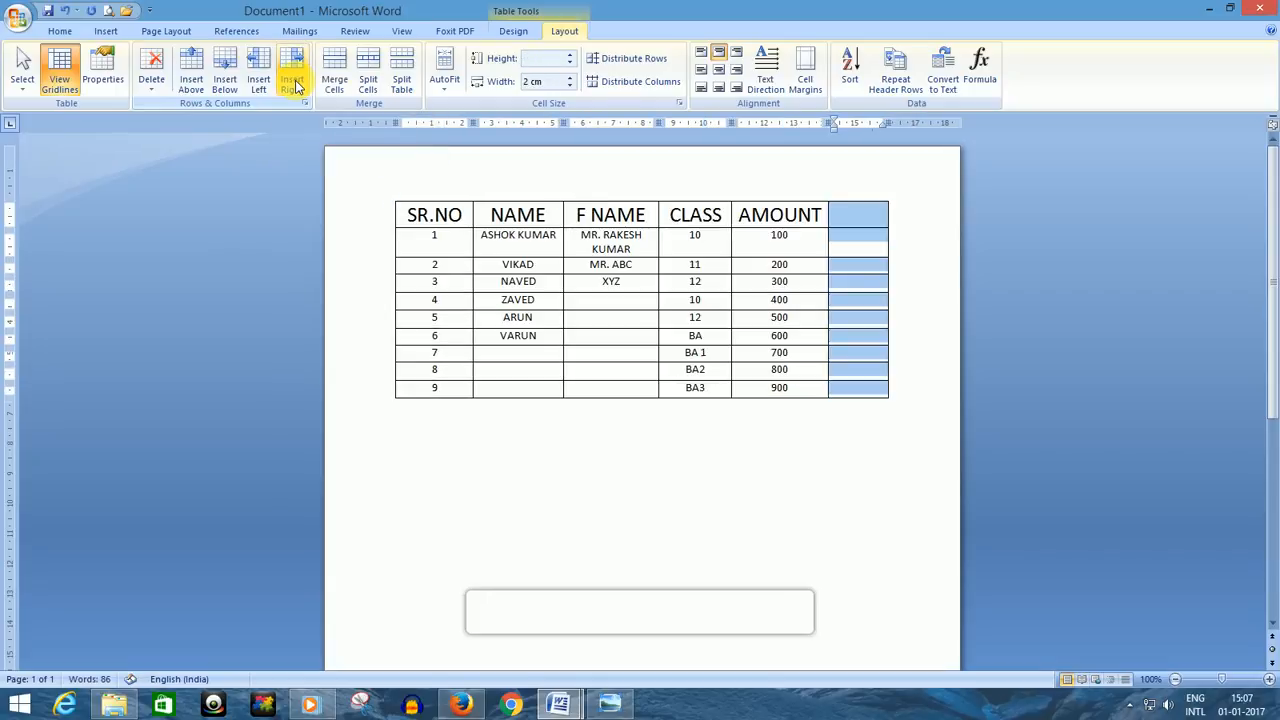
click(866, 214)
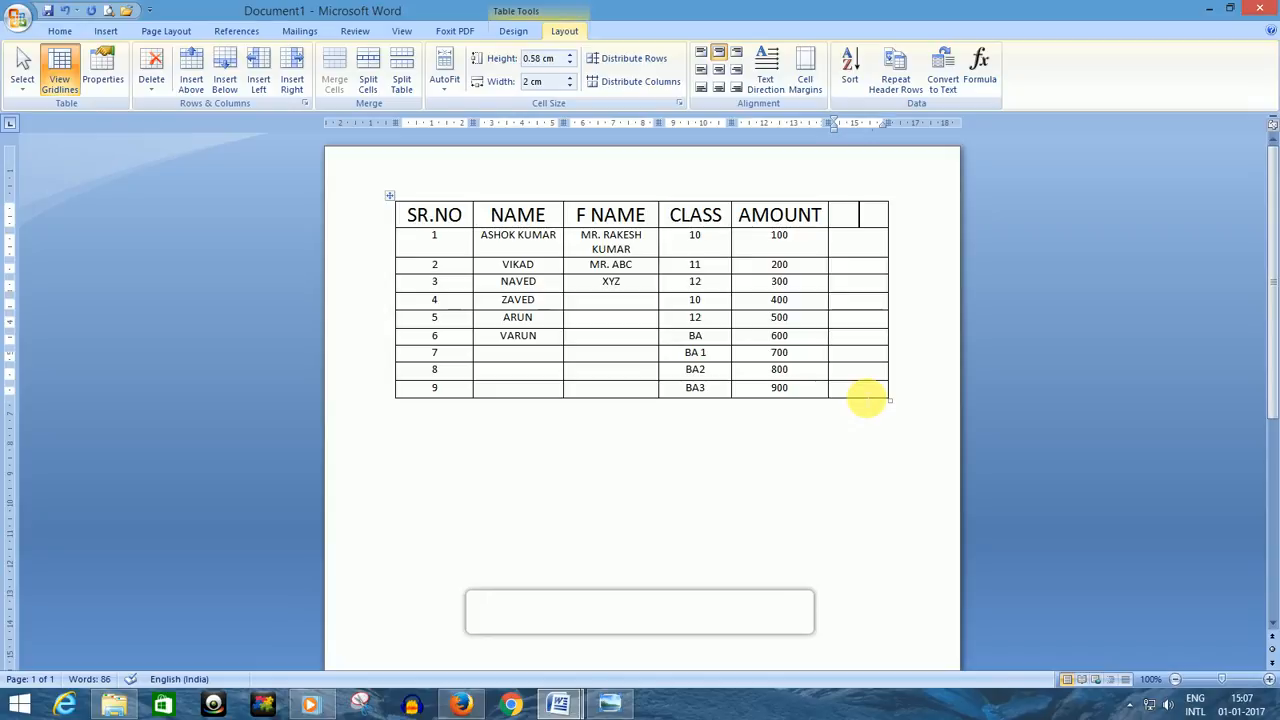
- Insert an empty column to the left of the AMOUNT column, between CLASS and AMOUNT
click(739, 214)
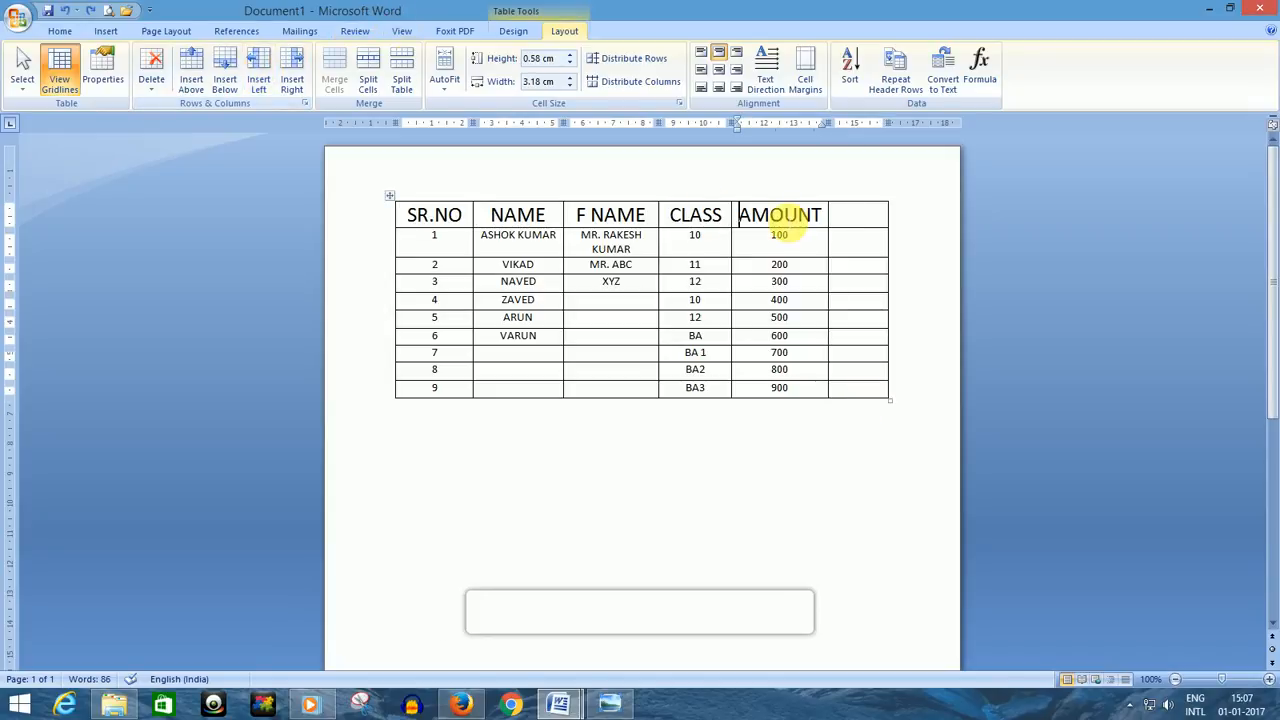
click(258, 80)
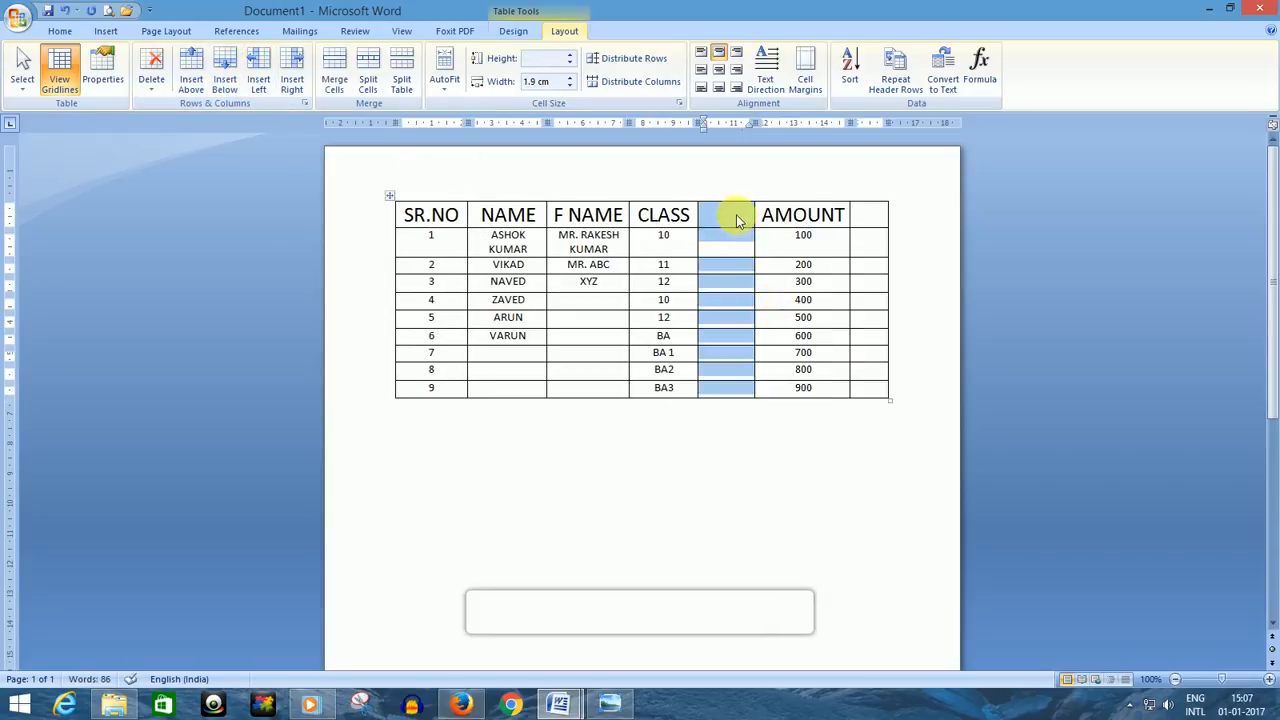
click(738, 216)
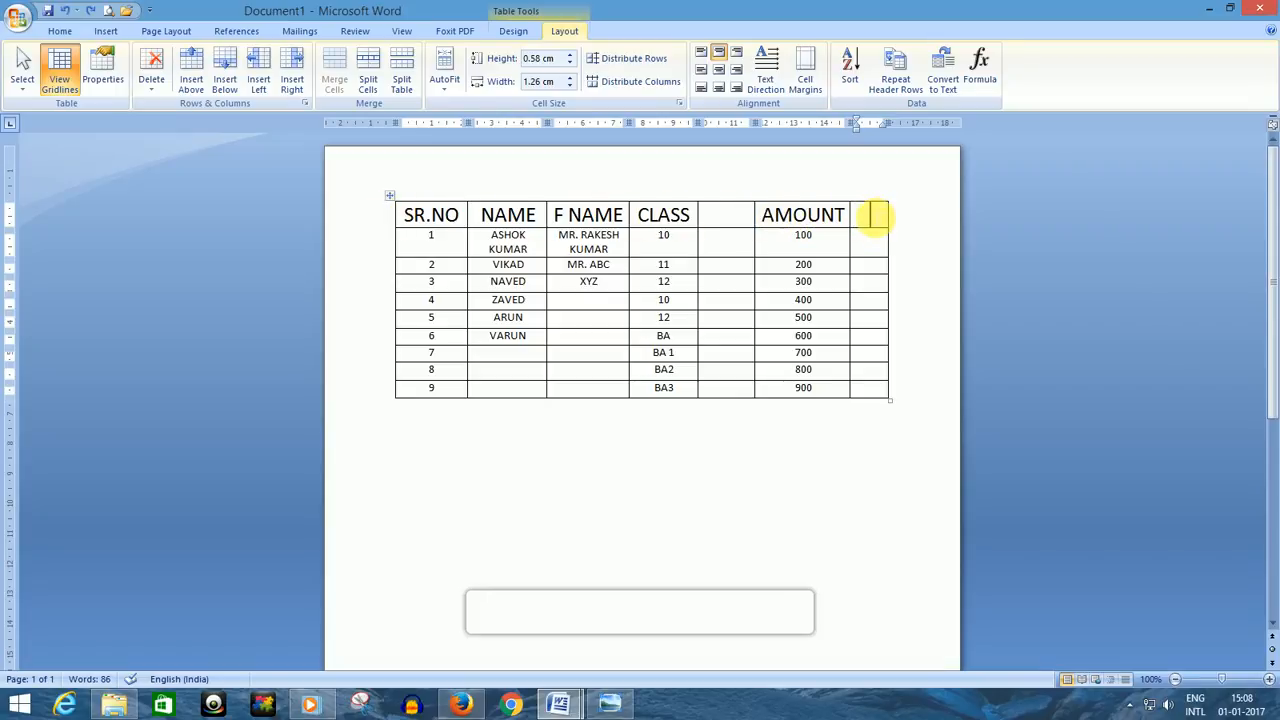
- Try inserting an empty row above the heading row and another below row 9, and undo both insertions
click(193, 70)
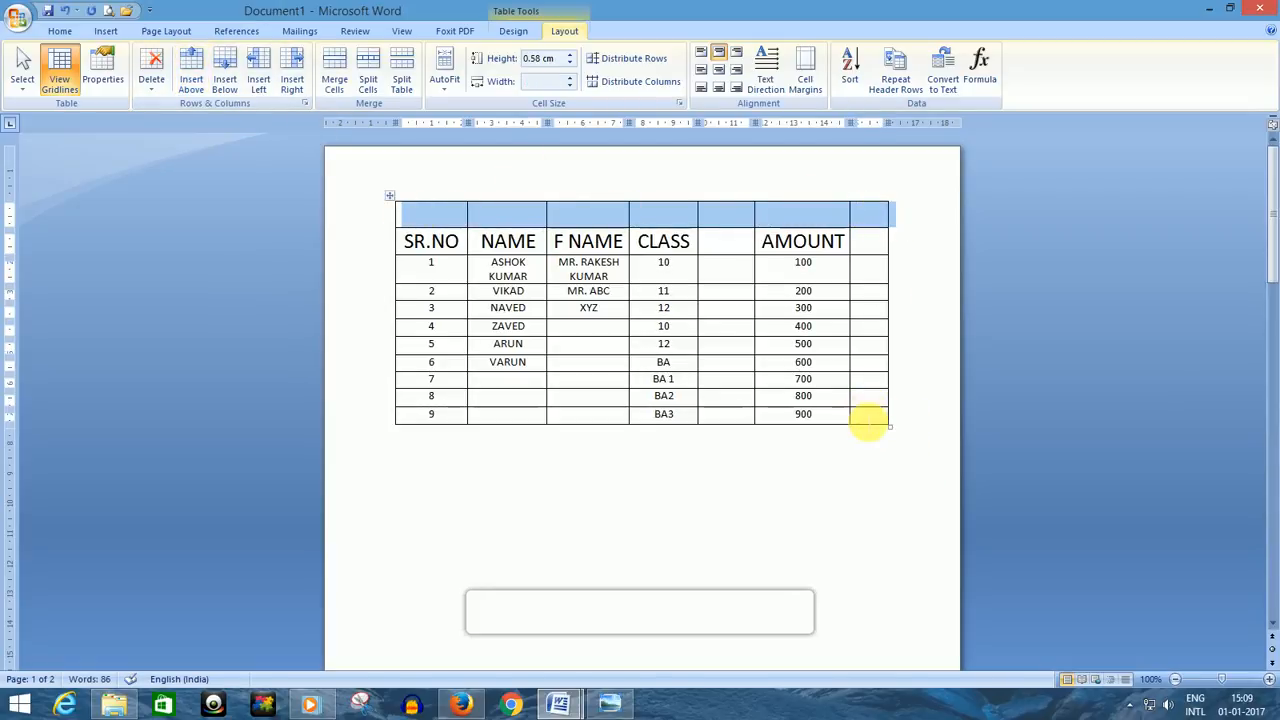
click(862, 415)
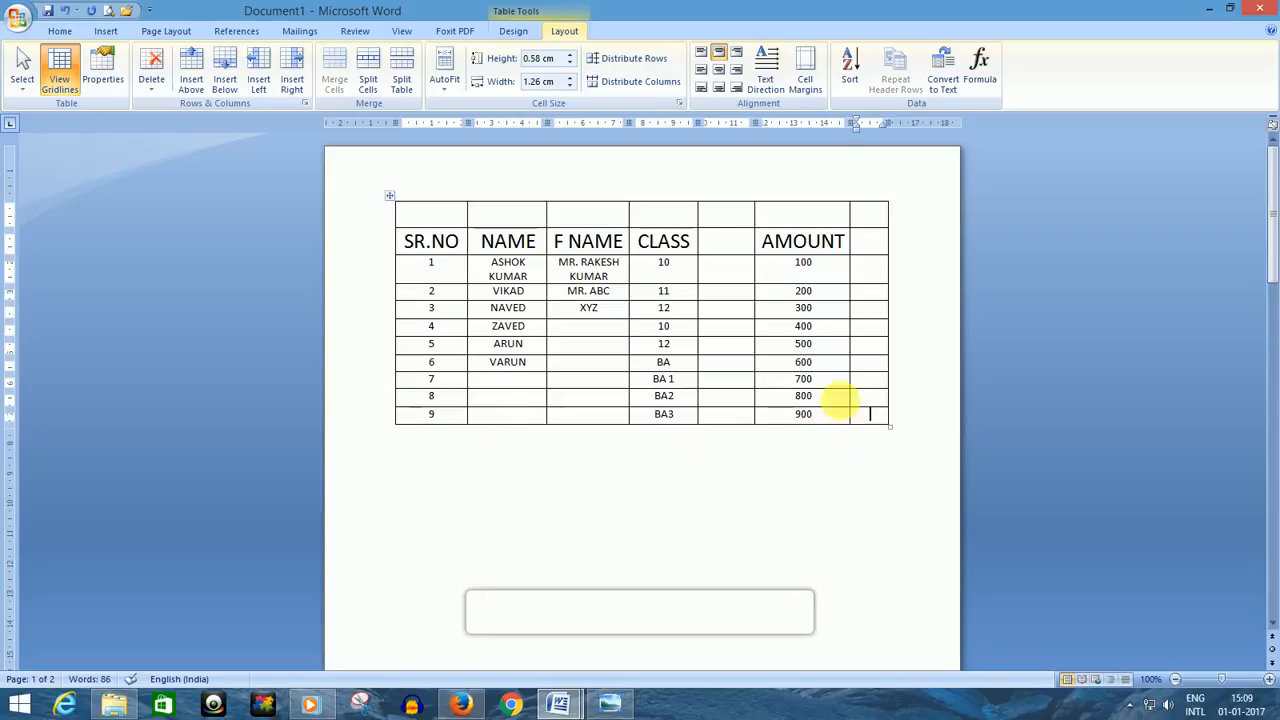
click(225, 80)
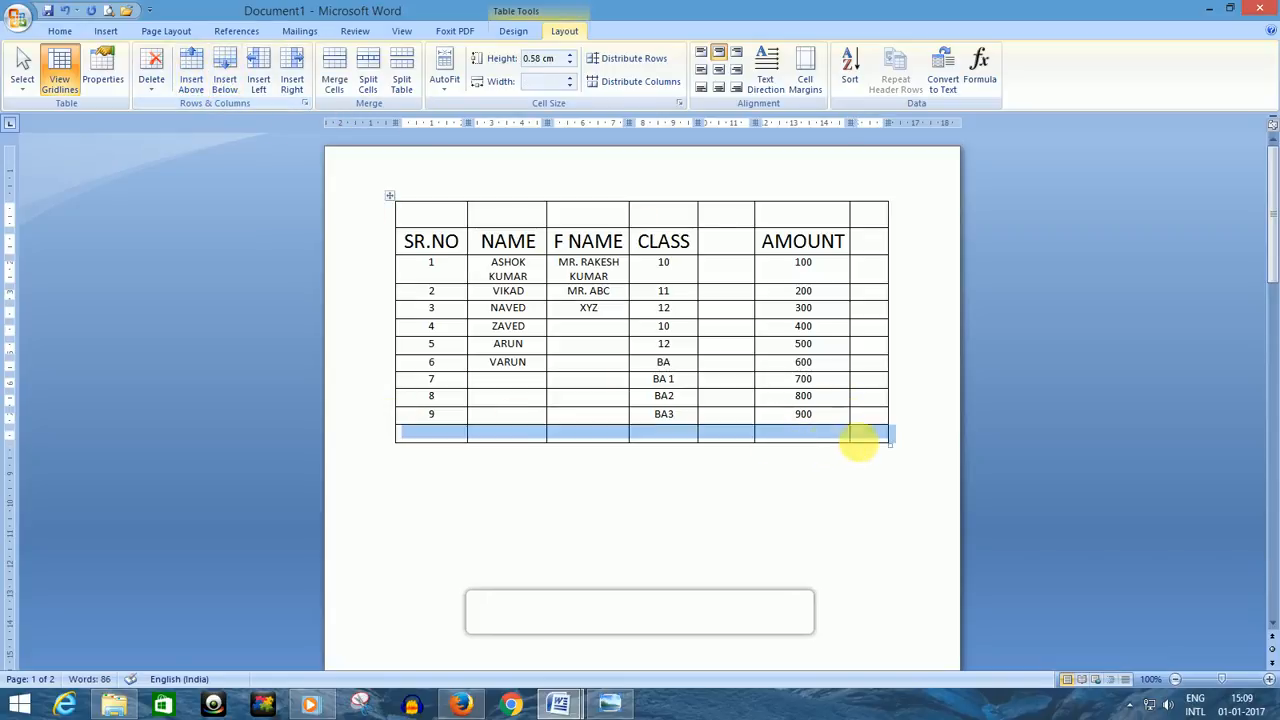
click(914, 444)
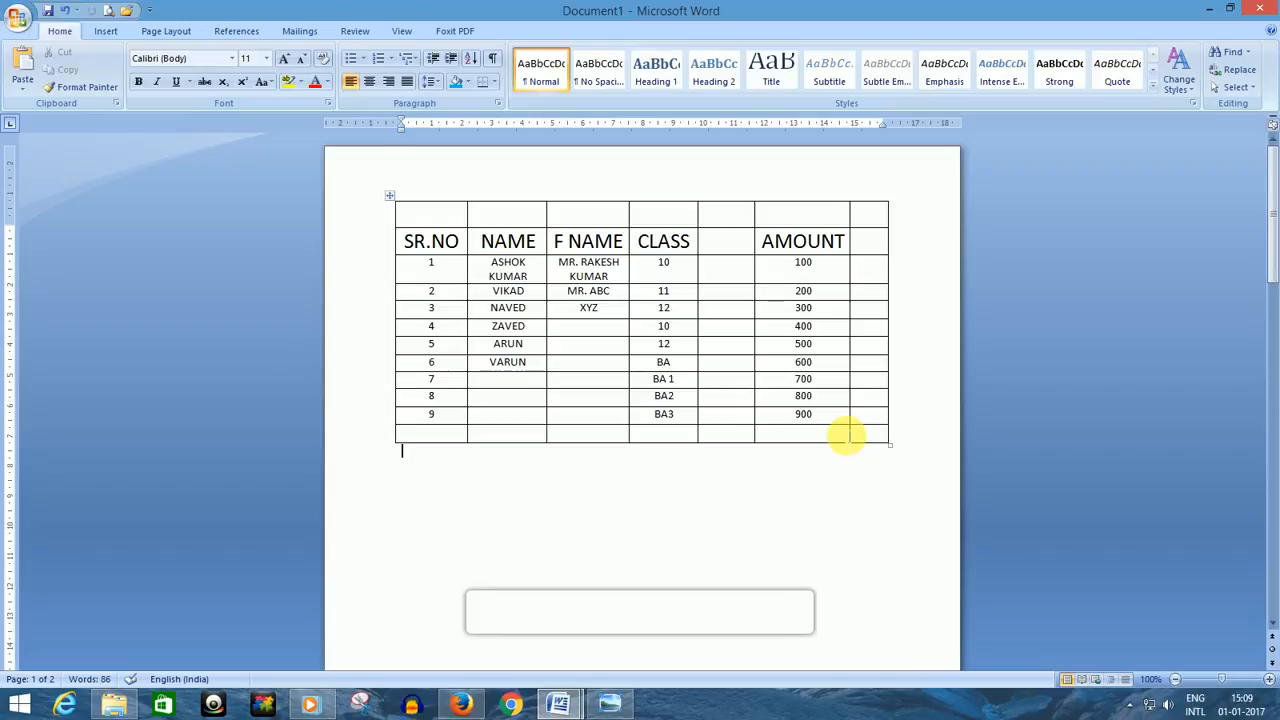
key(ctrl+z)
key(ctrl+z)
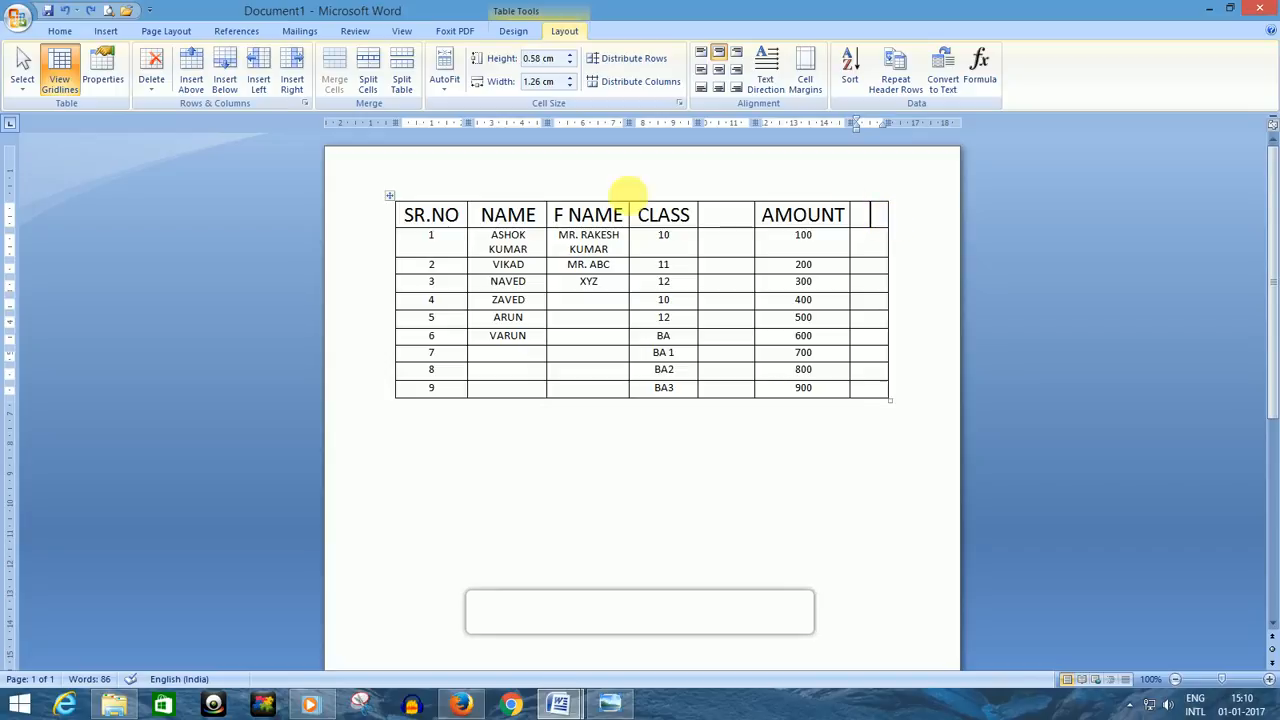
- Delete the two empty columns on either side of the AMOUNT column
click(152, 78)
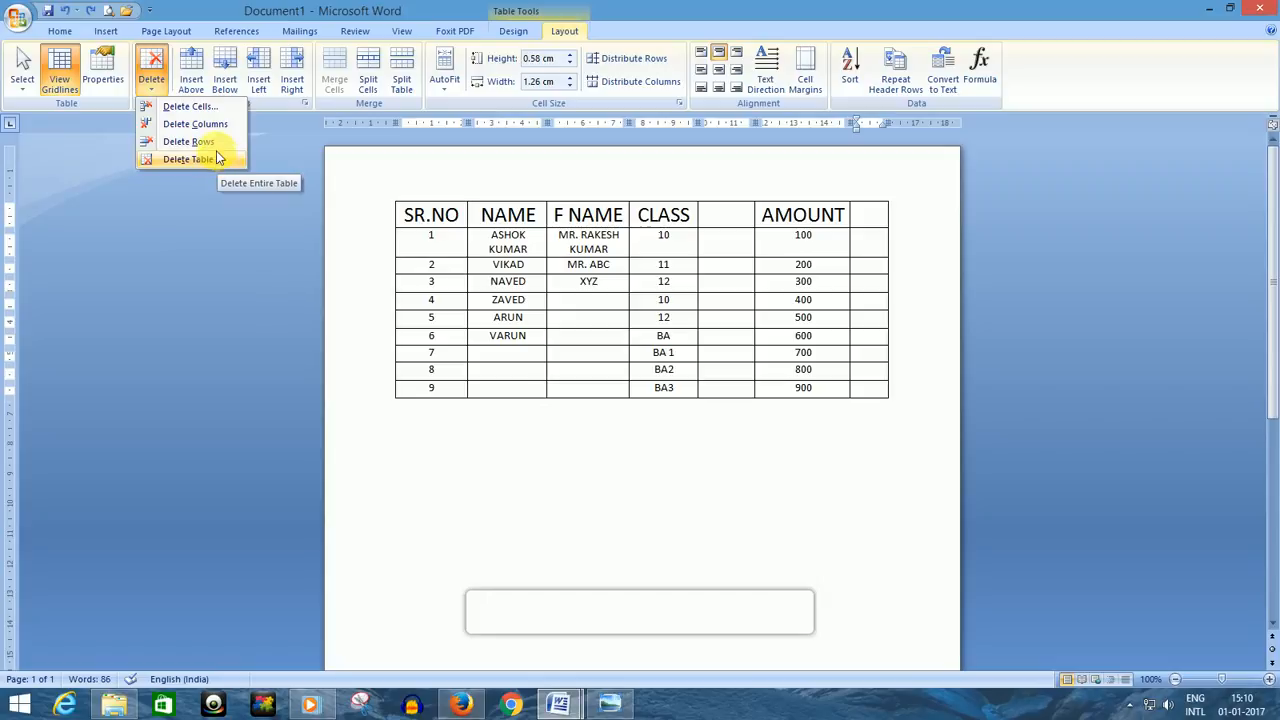
click(209, 126)
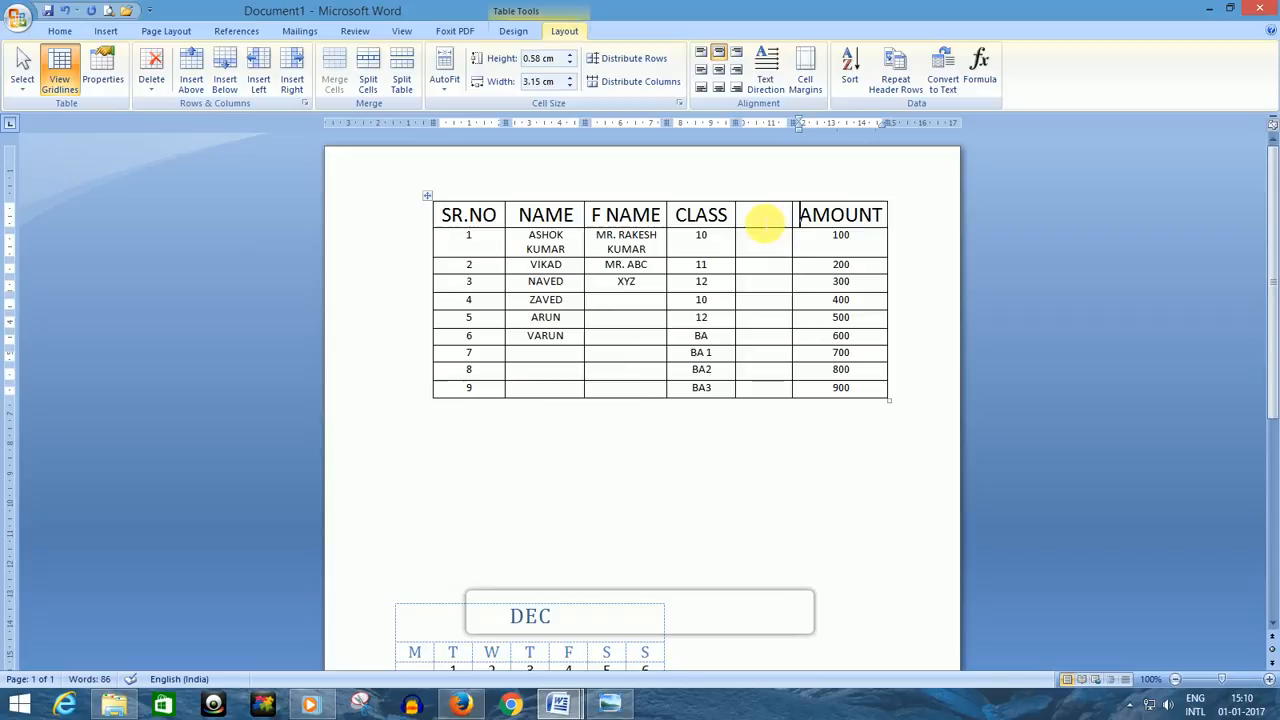
click(764, 222)
click(156, 80)
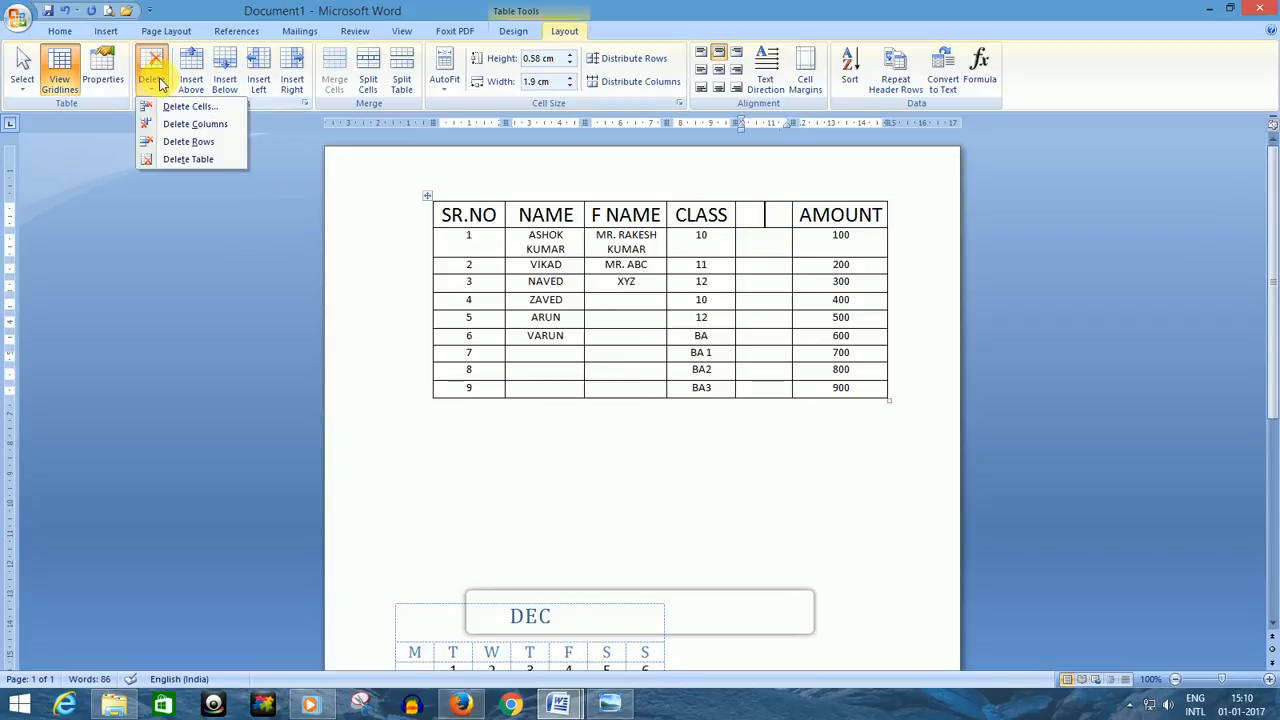
click(196, 124)
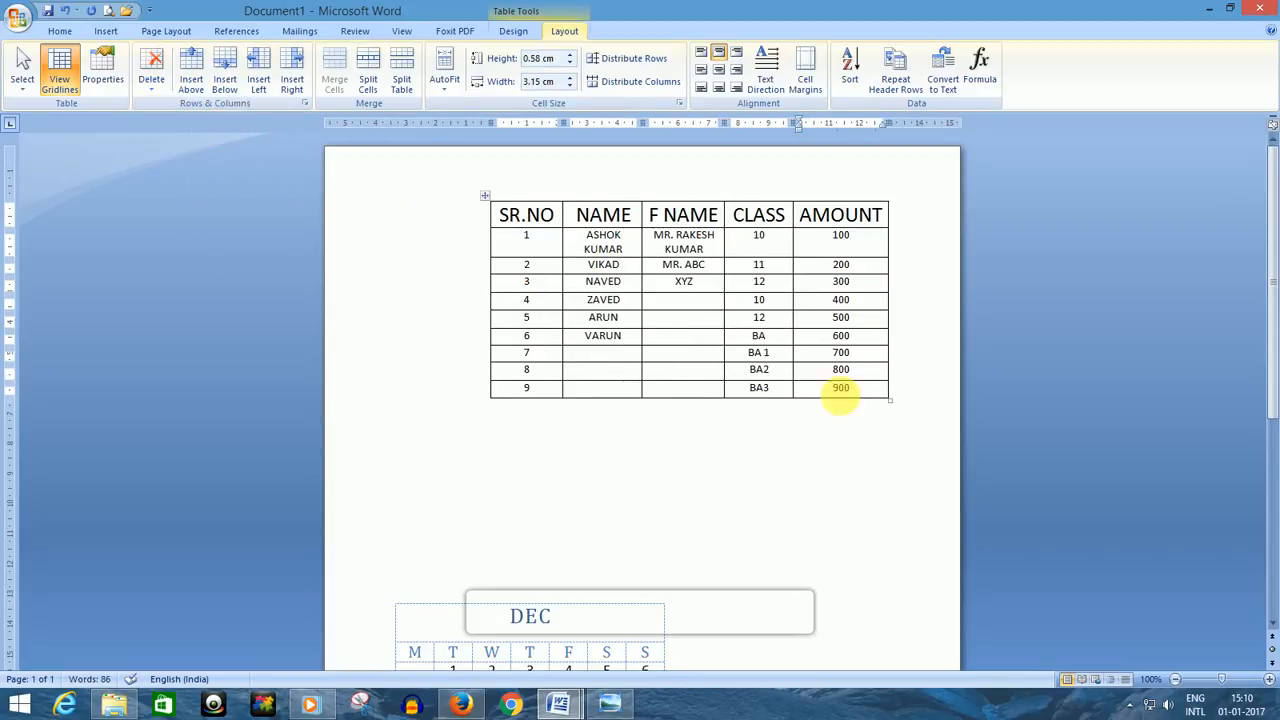
- Delete the last row of the table, the one numbered 9
click(868, 394)
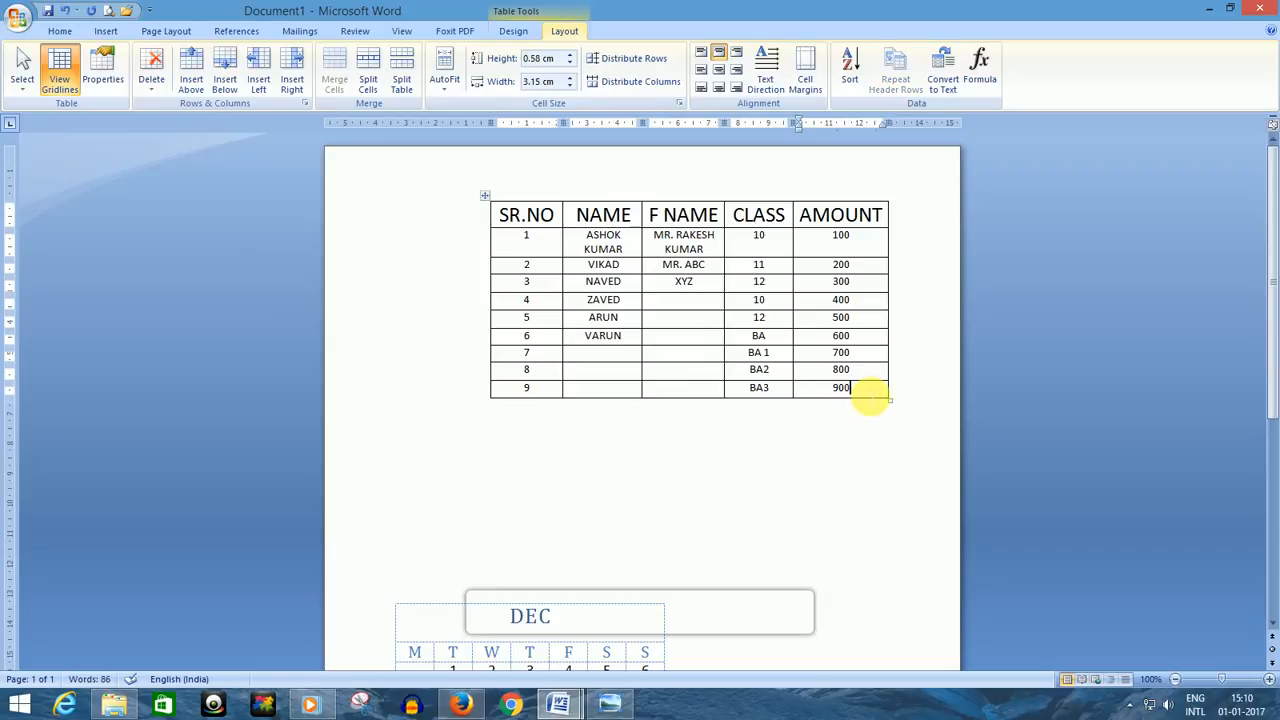
click(158, 84)
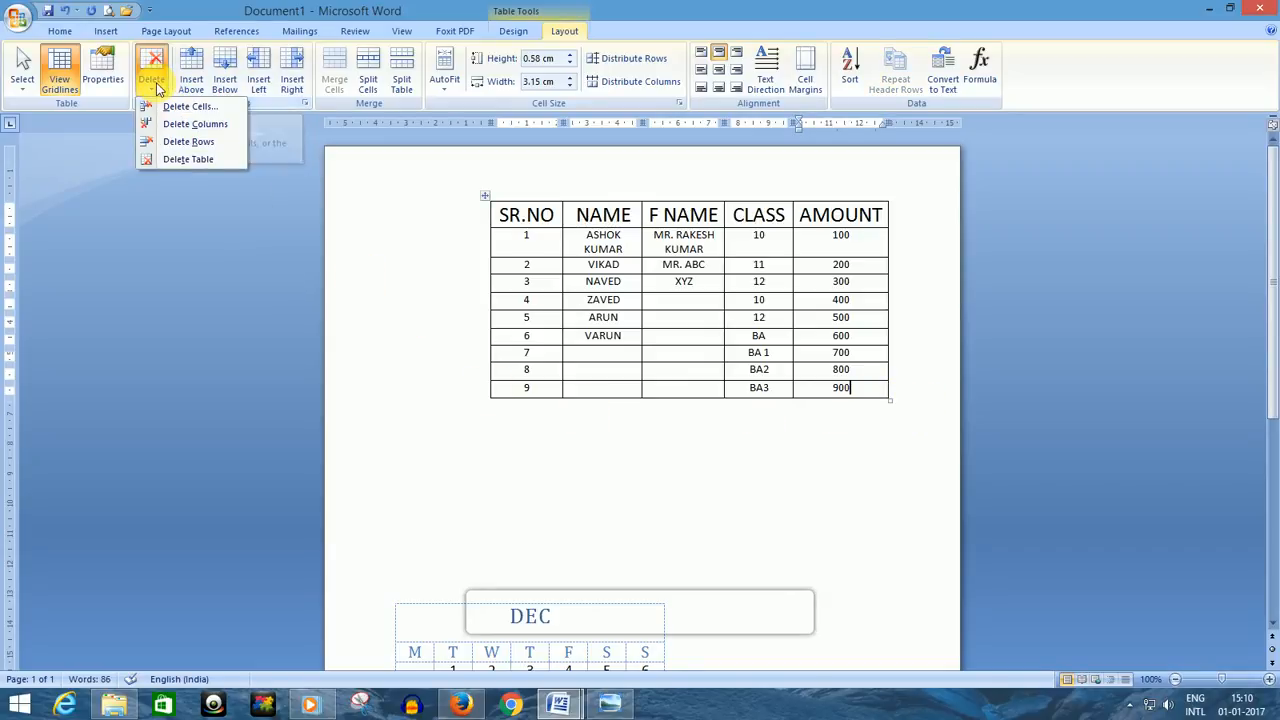
click(175, 141)
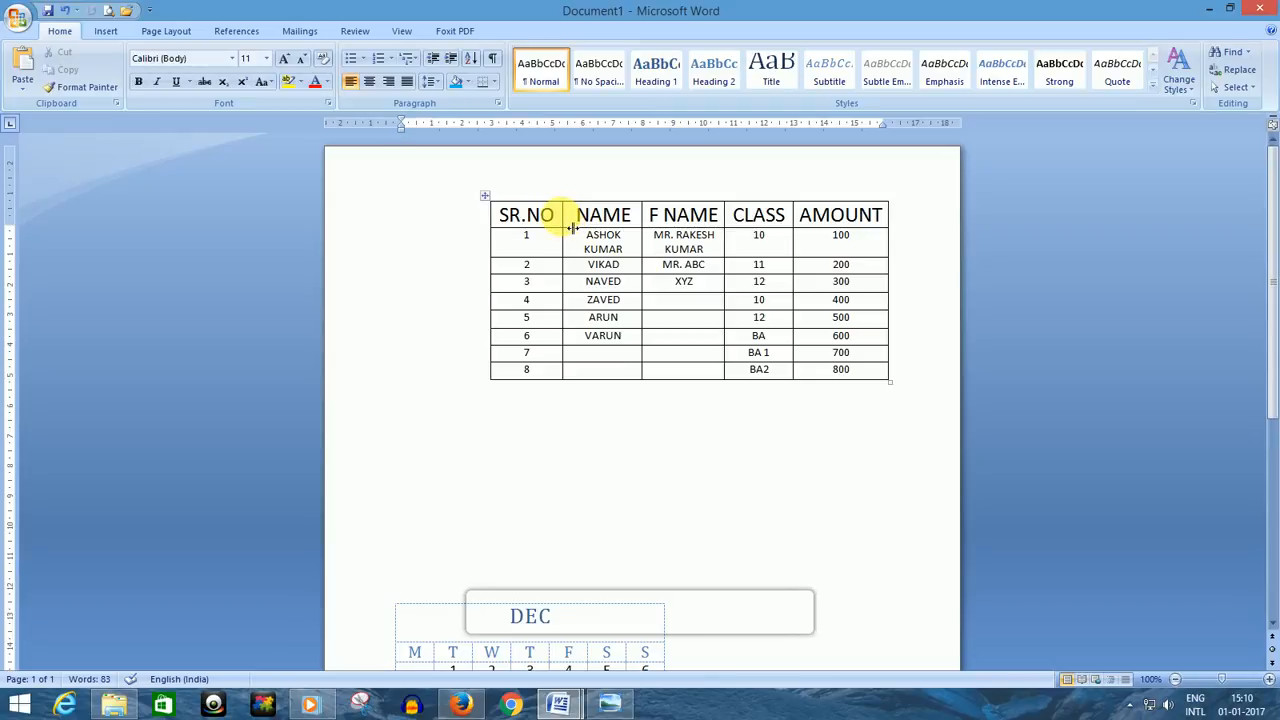
- Widen the SR.NO column, and distribute all columns of the table evenly
drag(572, 228, 565, 230)
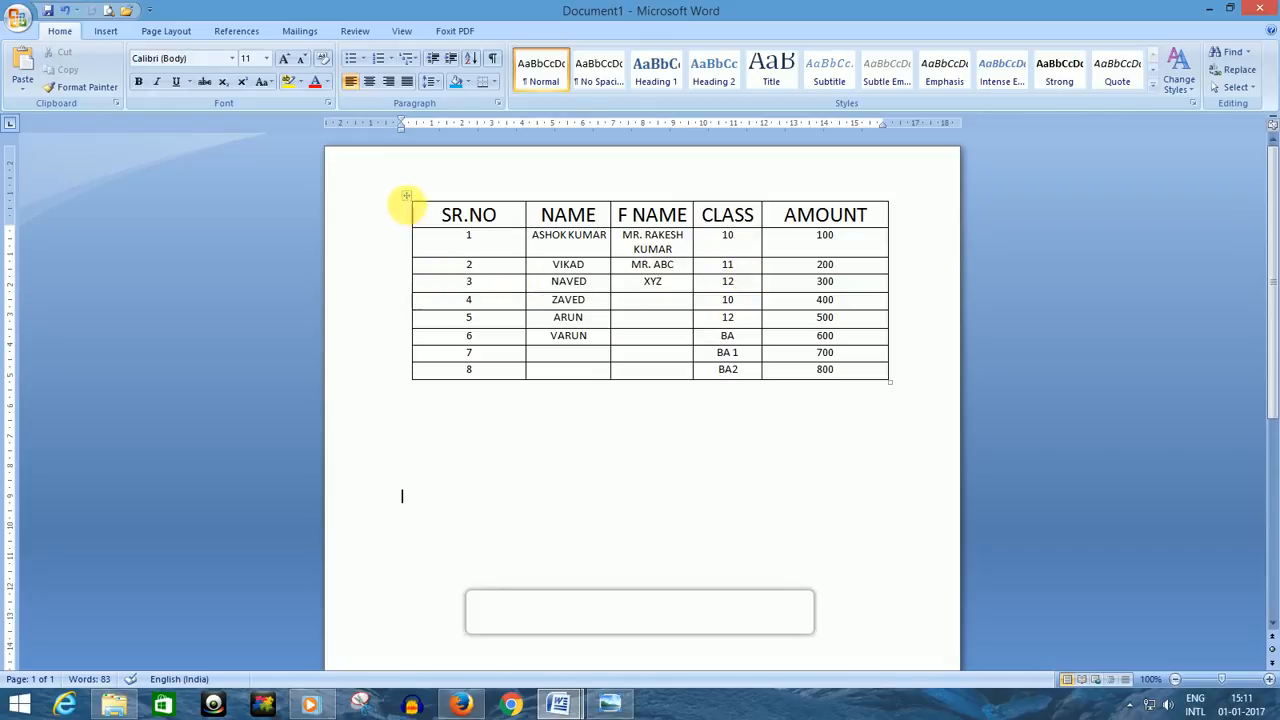
right_click(412, 200)
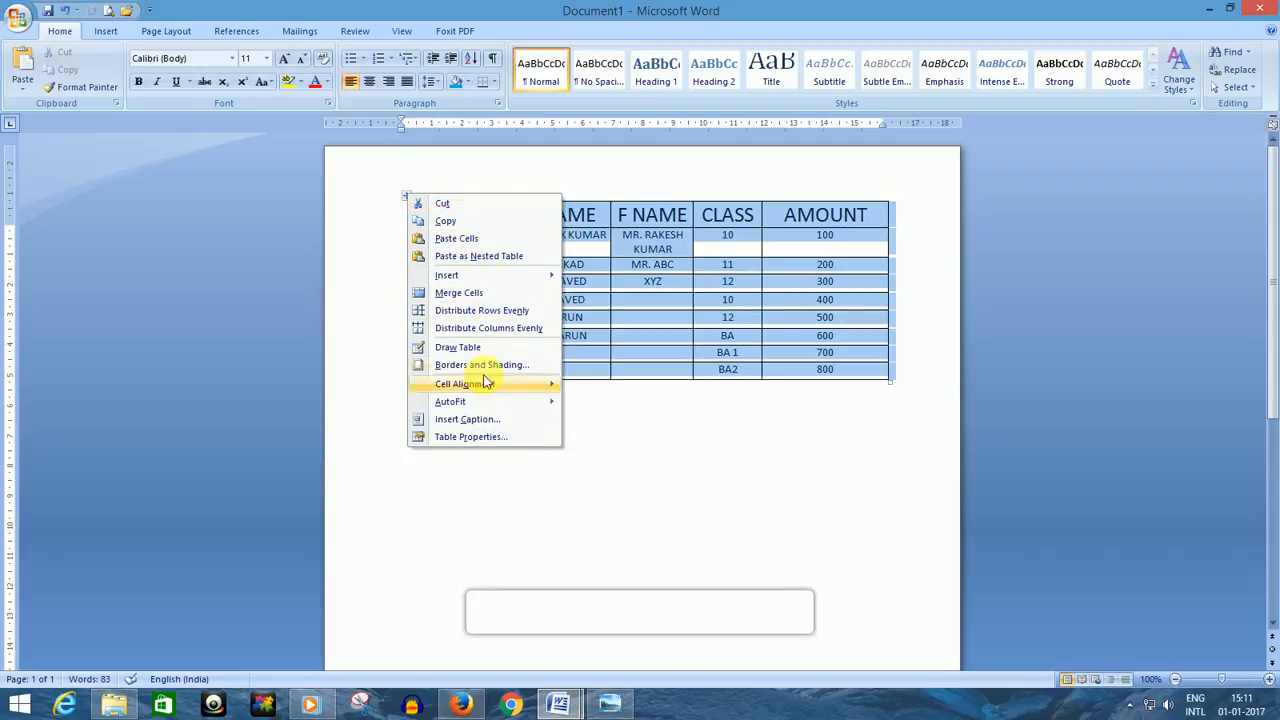
click(507, 330)
click(889, 415)
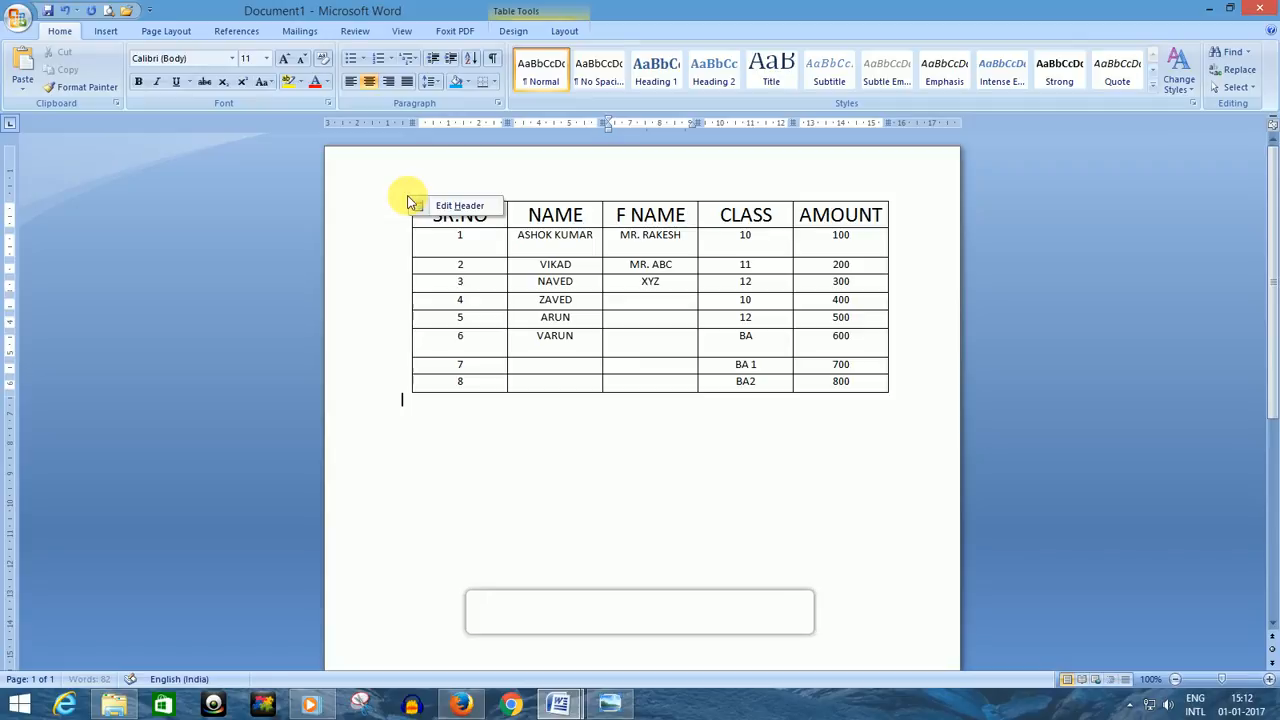
- Select the whole table and distribute its rows evenly
click(463, 236)
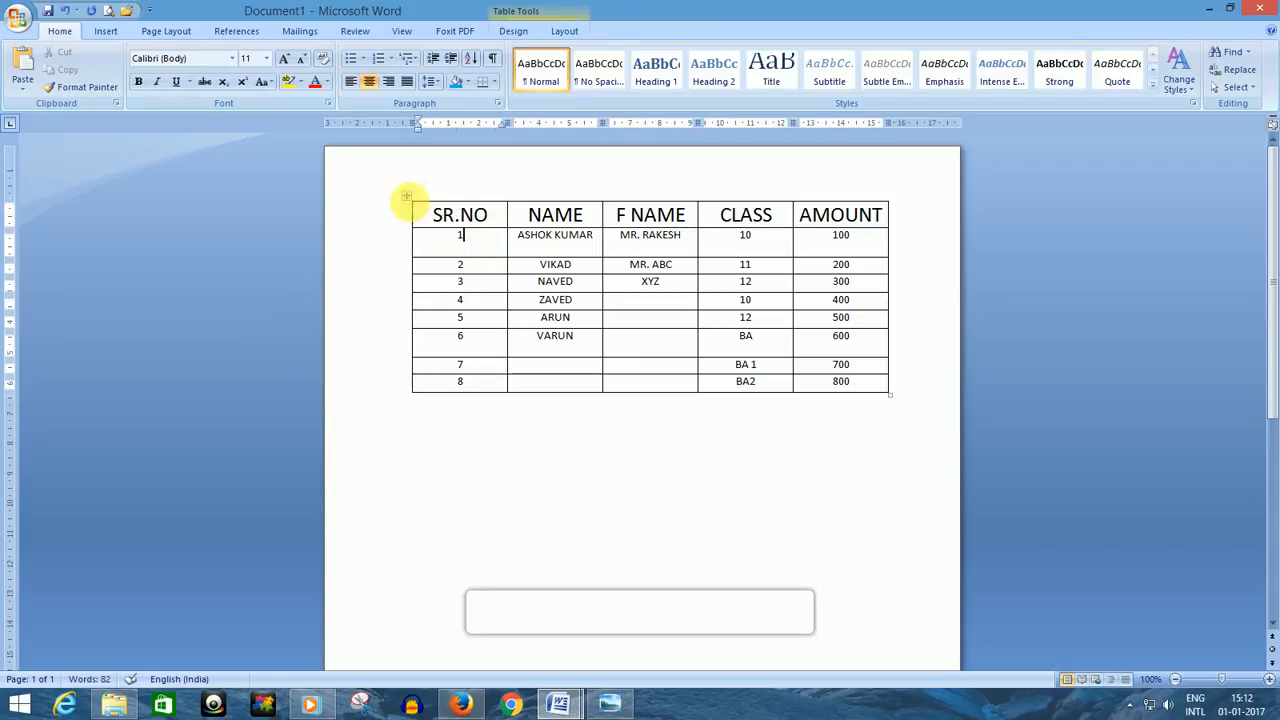
right_click(406, 196)
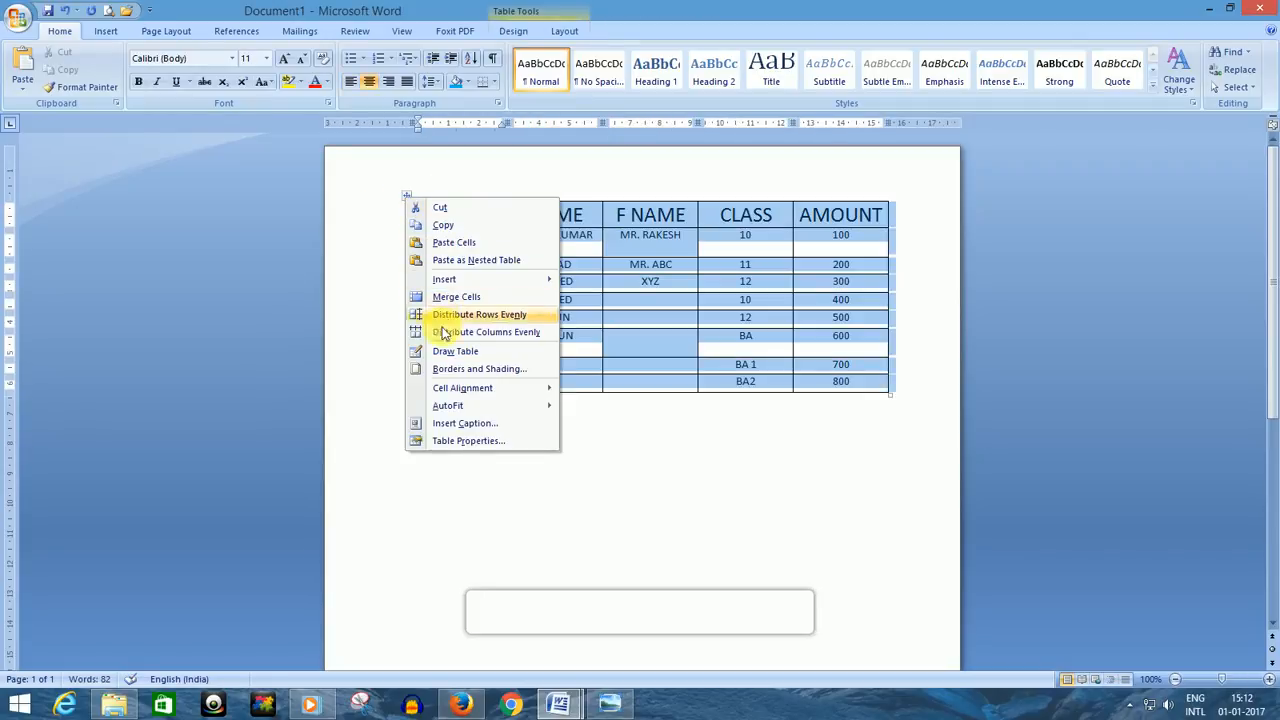
click(457, 315)
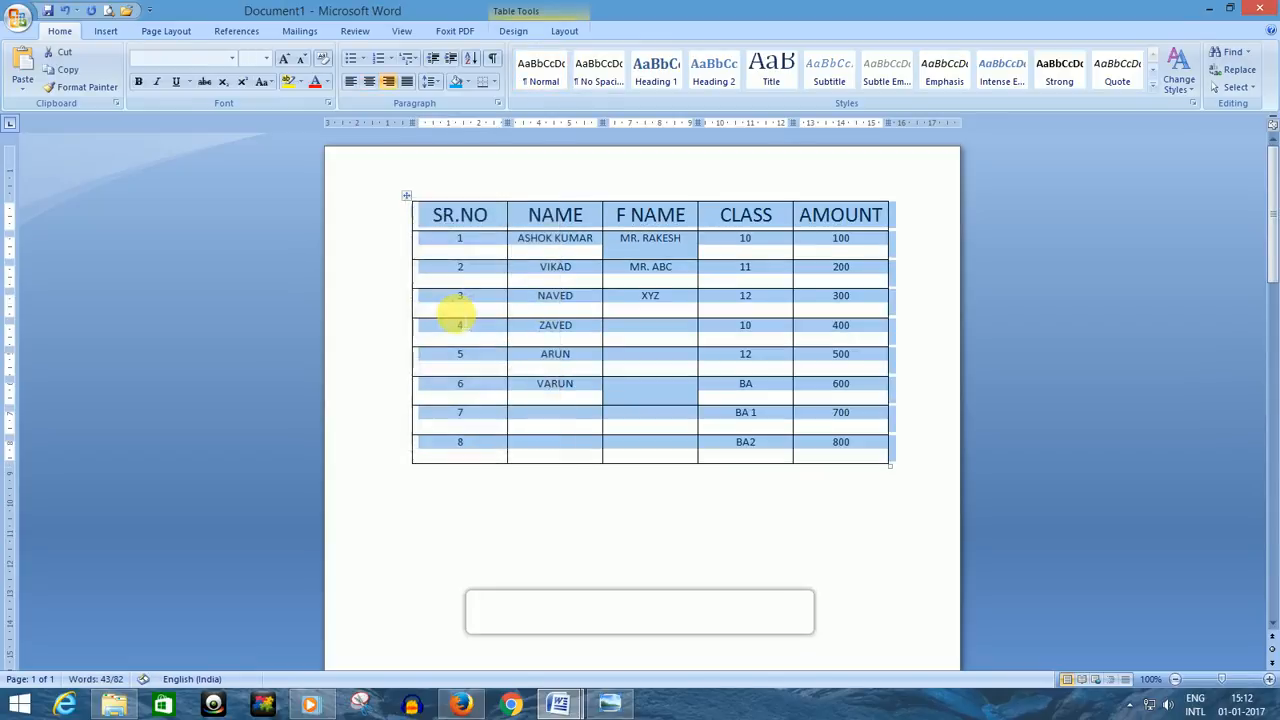
click(846, 507)
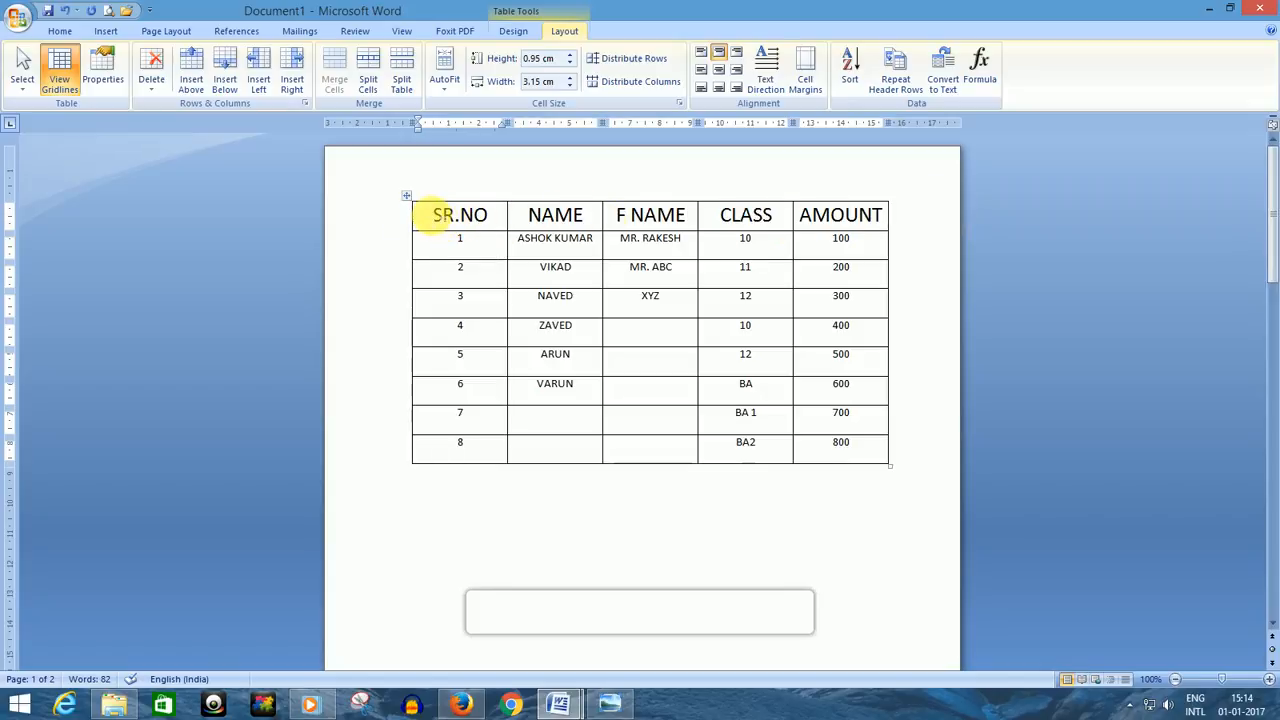
- Insert an empty row above the SR.NO heading row
click(436, 215)
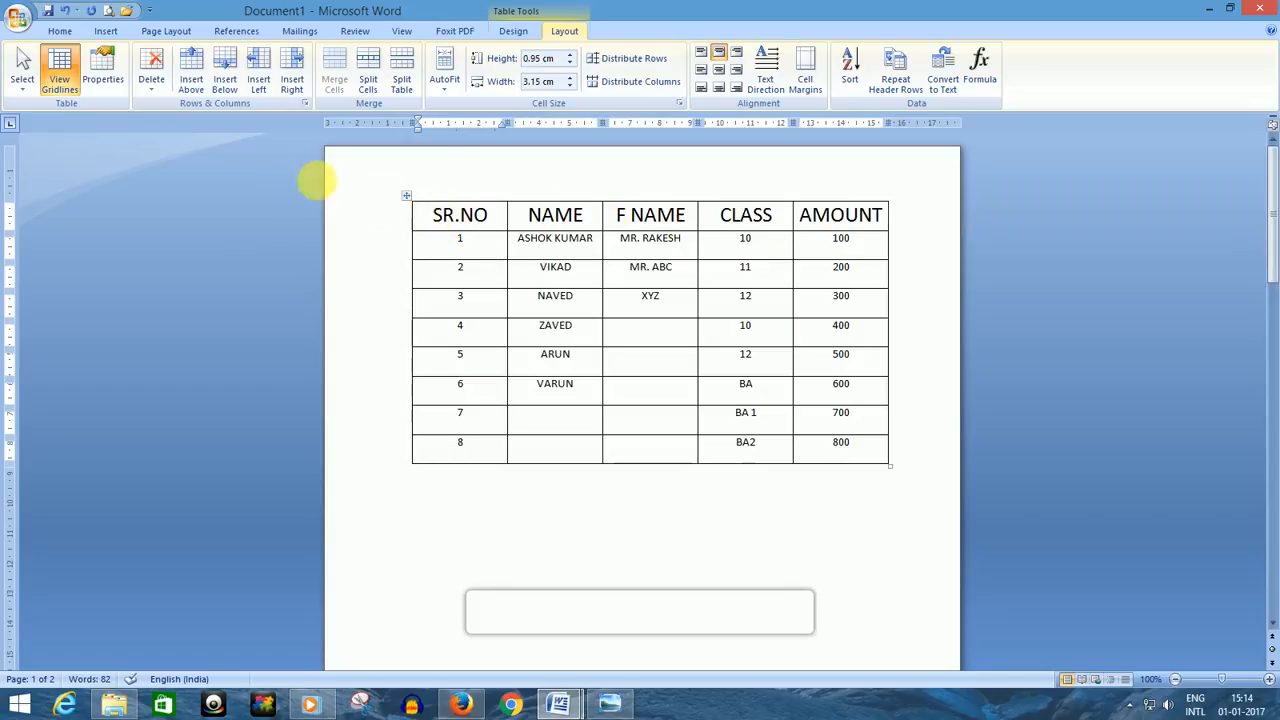
click(190, 85)
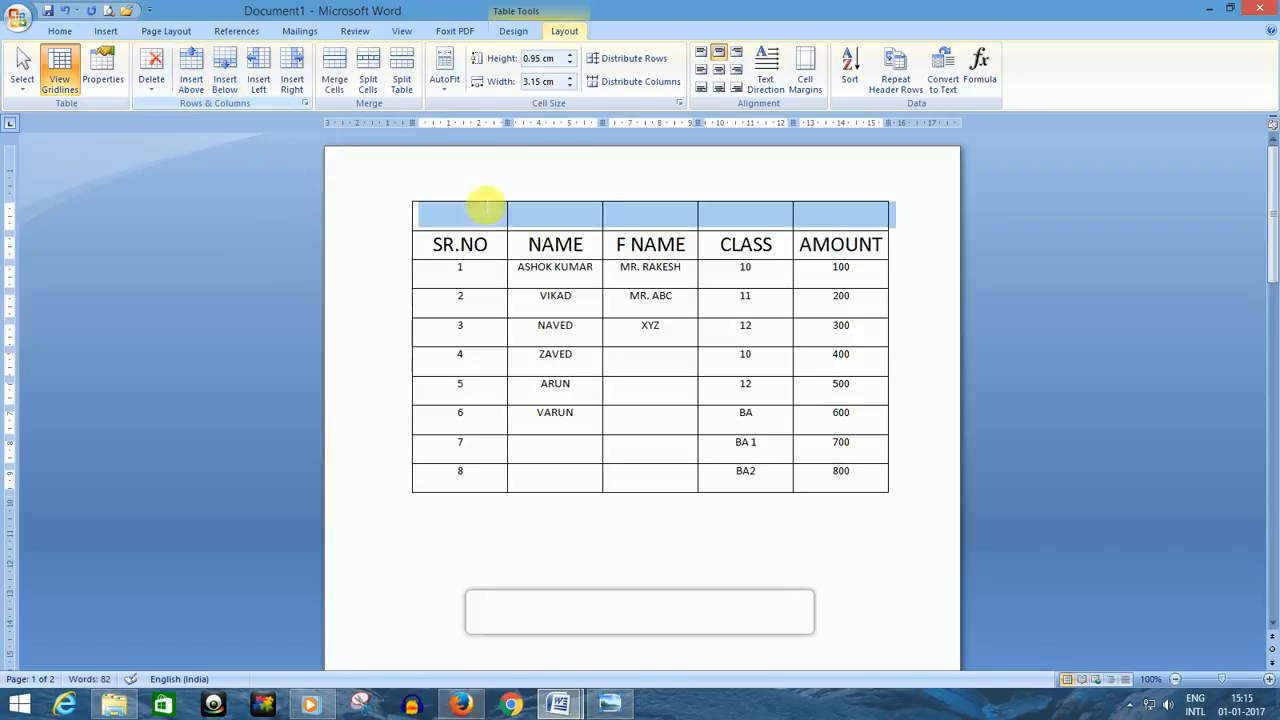
click(841, 215)
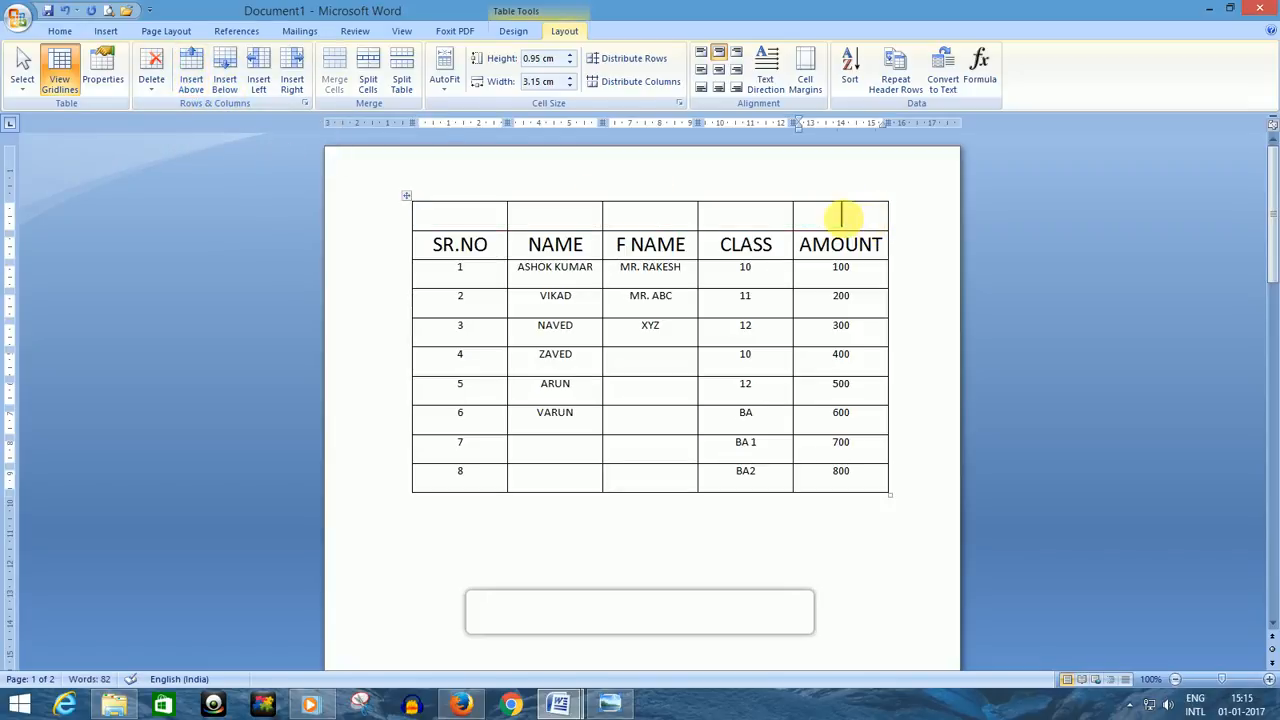
- Merge all cells of the empty top row into one and enter the title "ABC SCHOOL" in it
drag(416, 217, 857, 214)
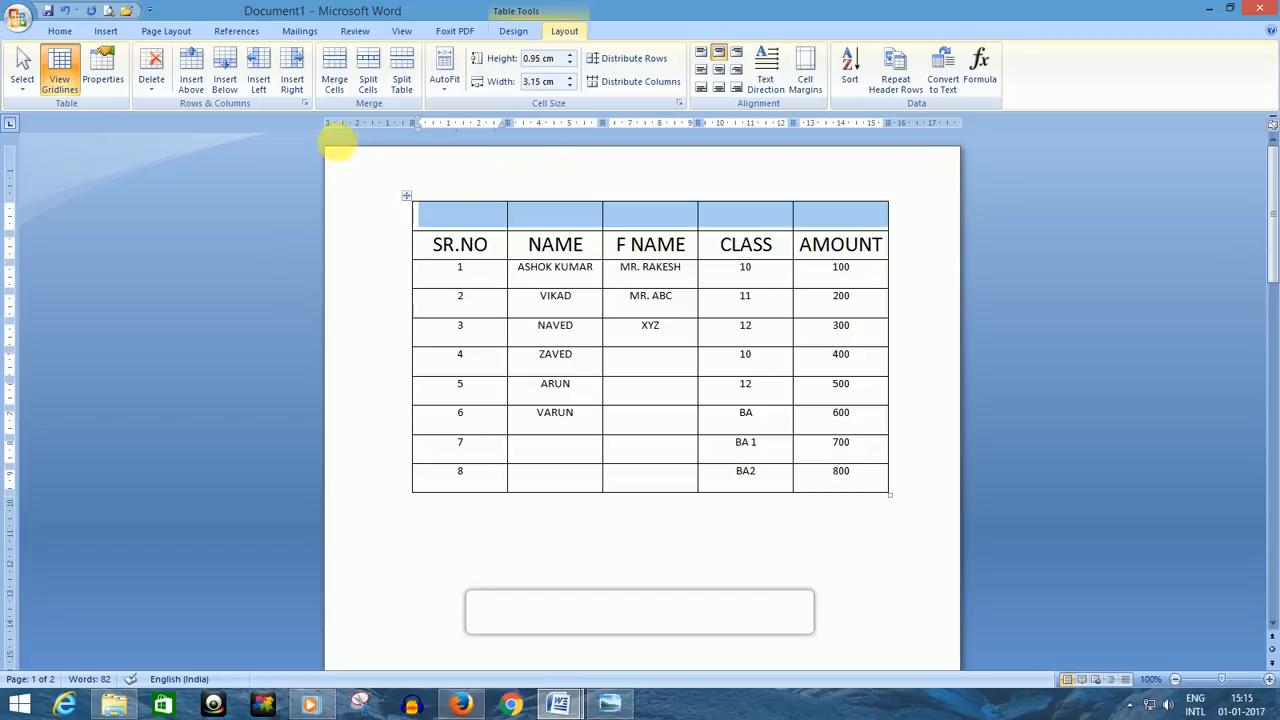
click(337, 80)
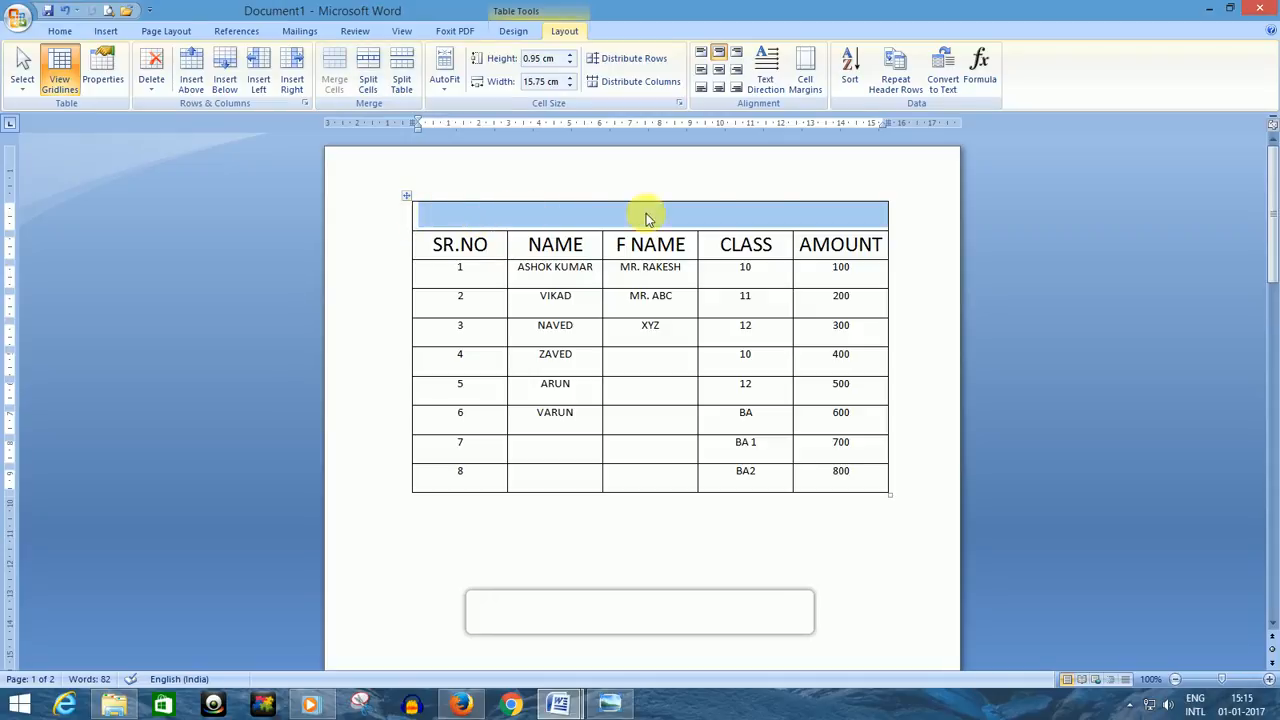
click(834, 218)
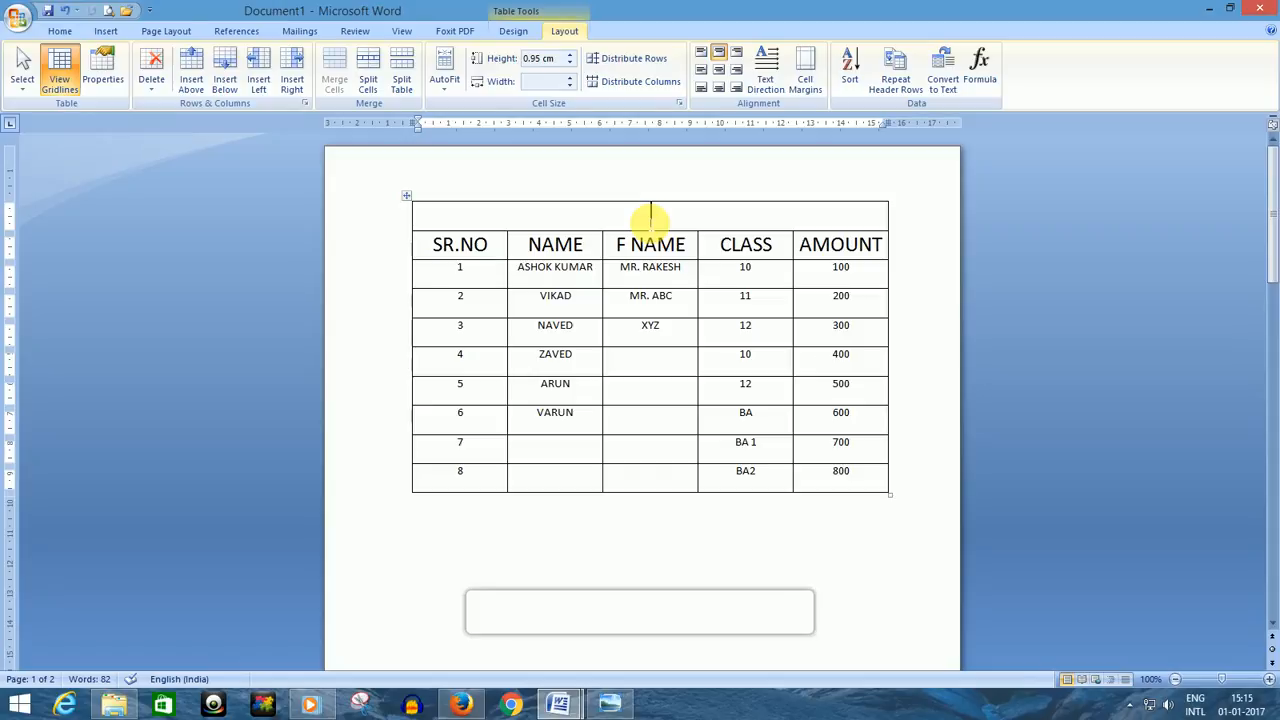
text(ABC SCHOOL)
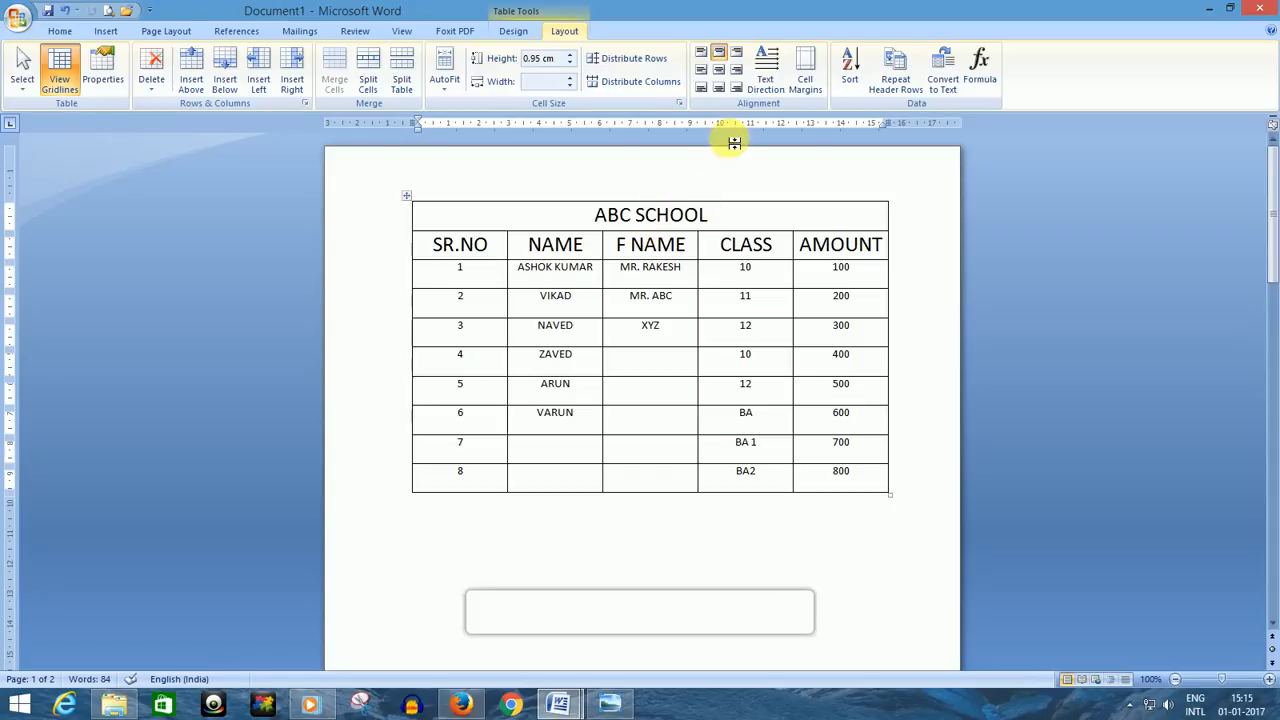